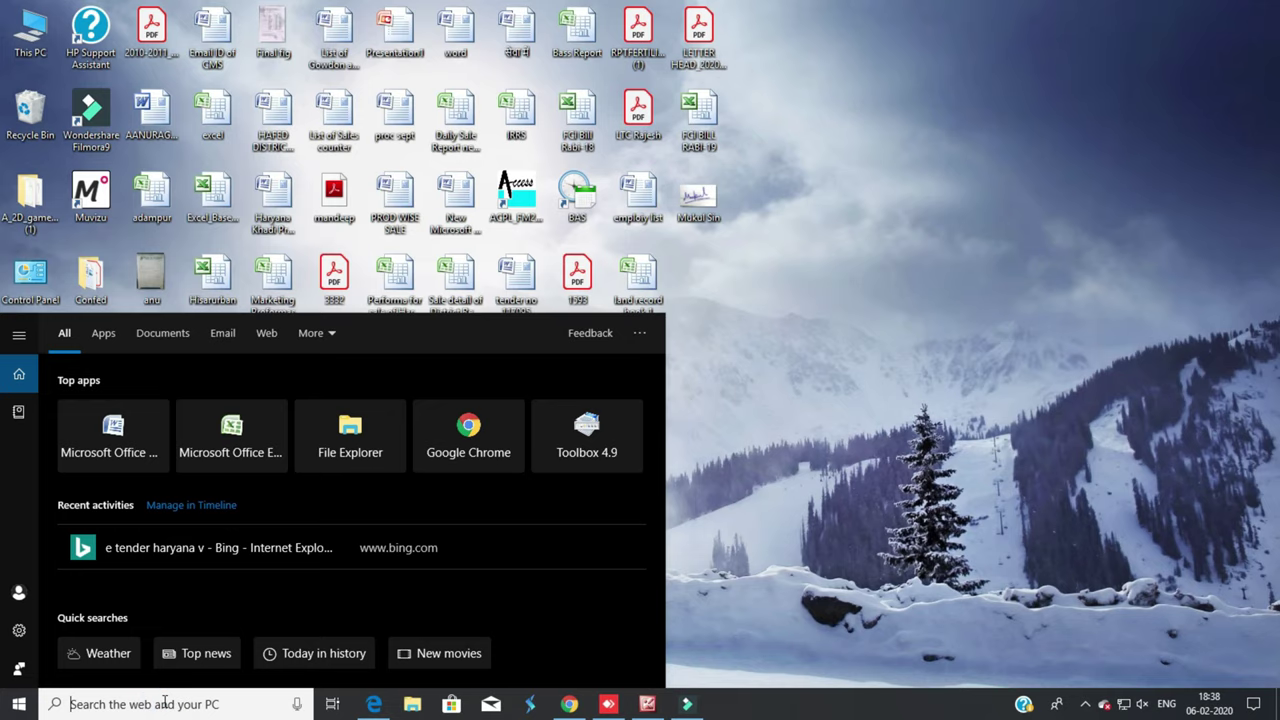
type("in")
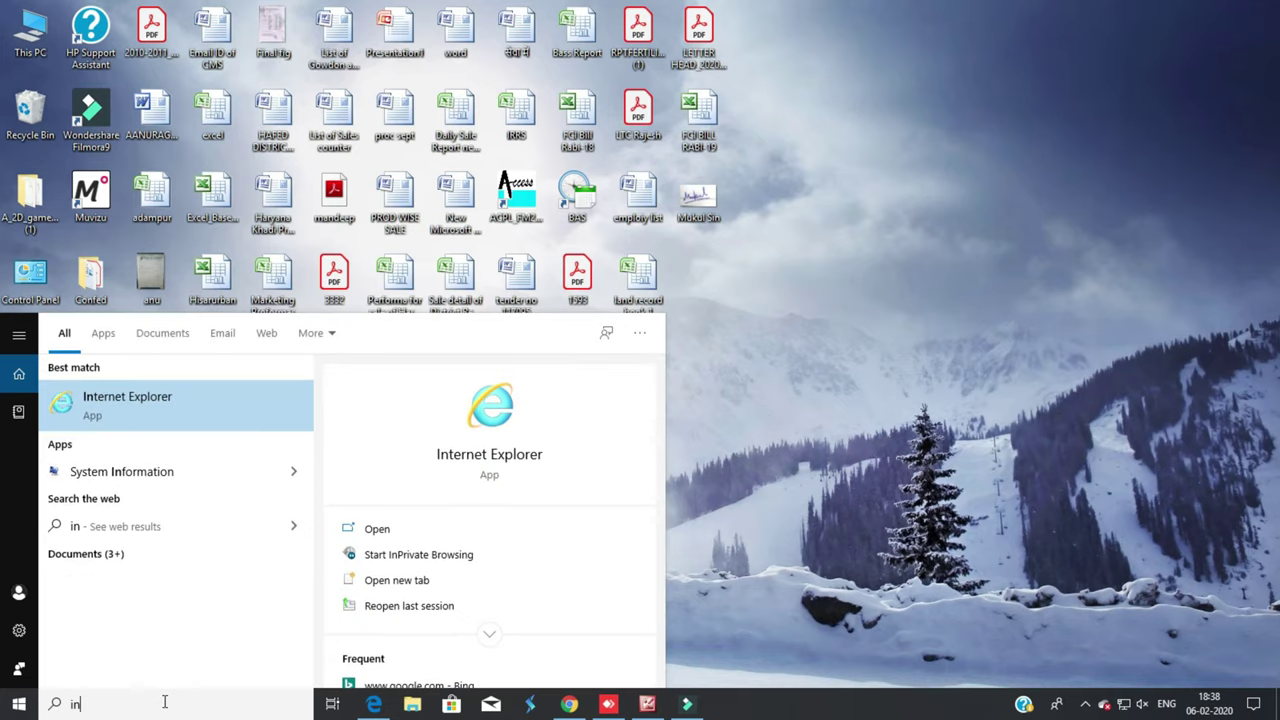
left_click(516, 420)
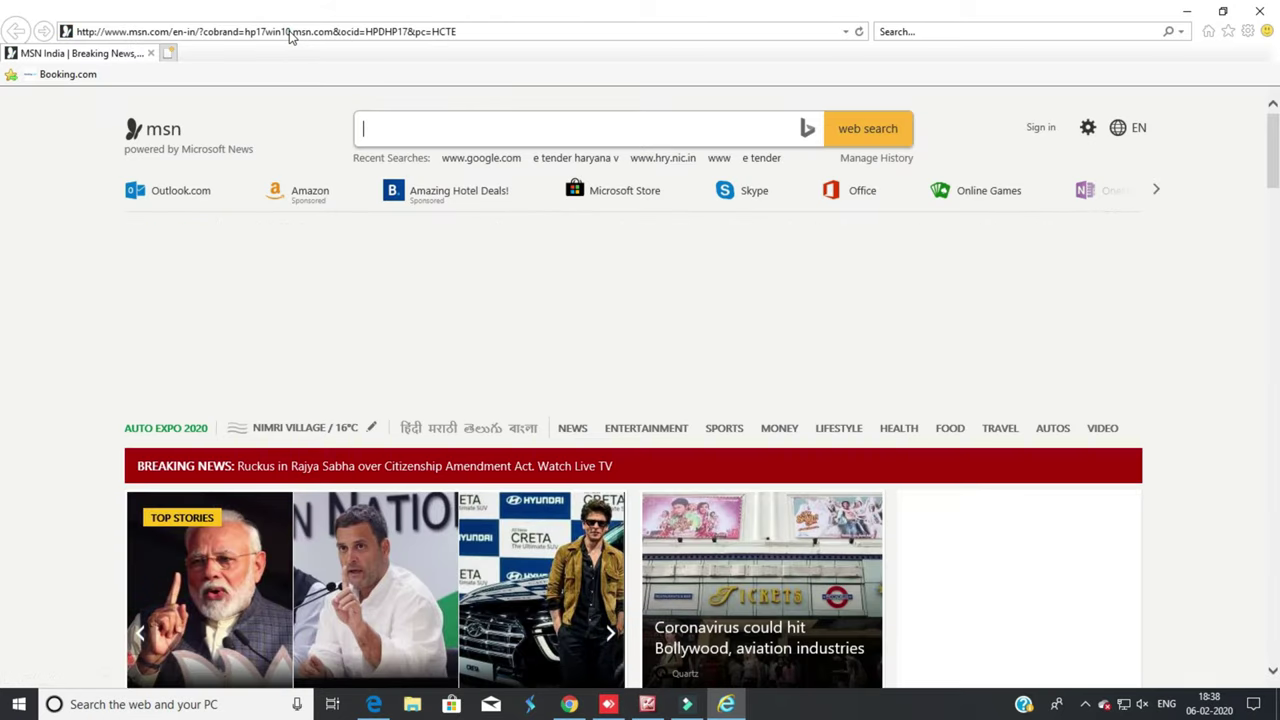
left_click(289, 32)
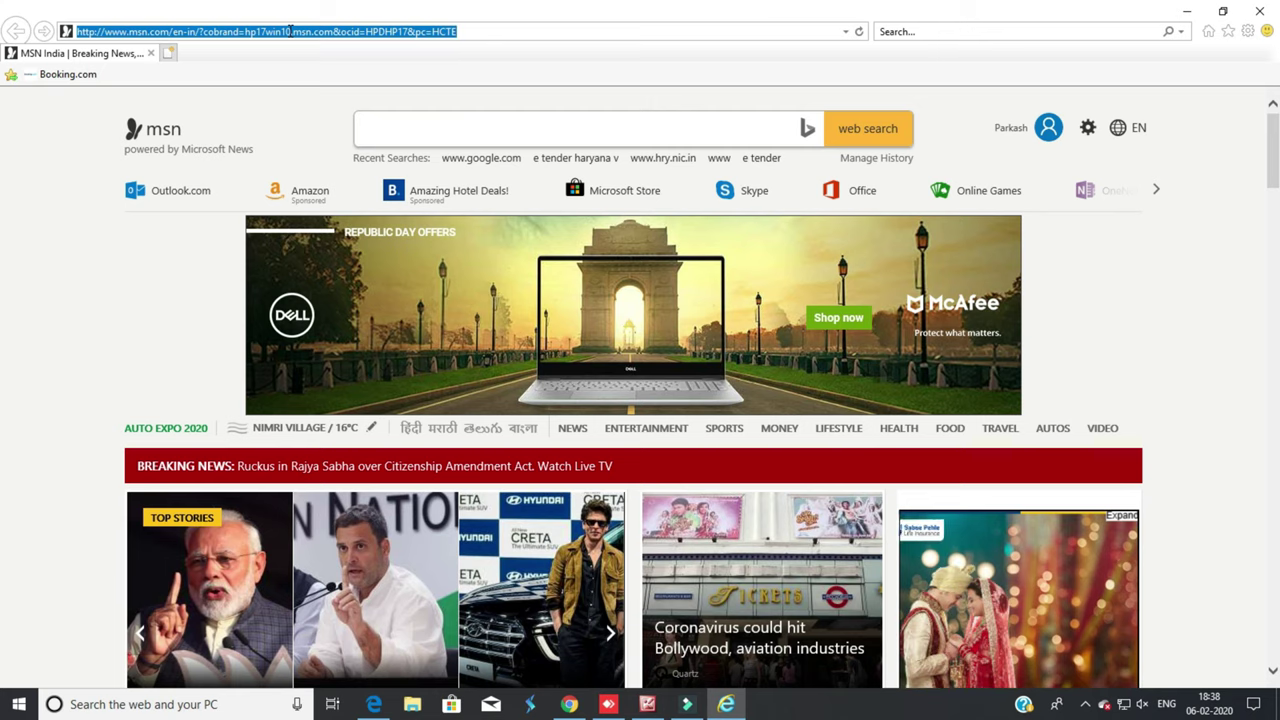
type("https://etenders.hry.nic.in")
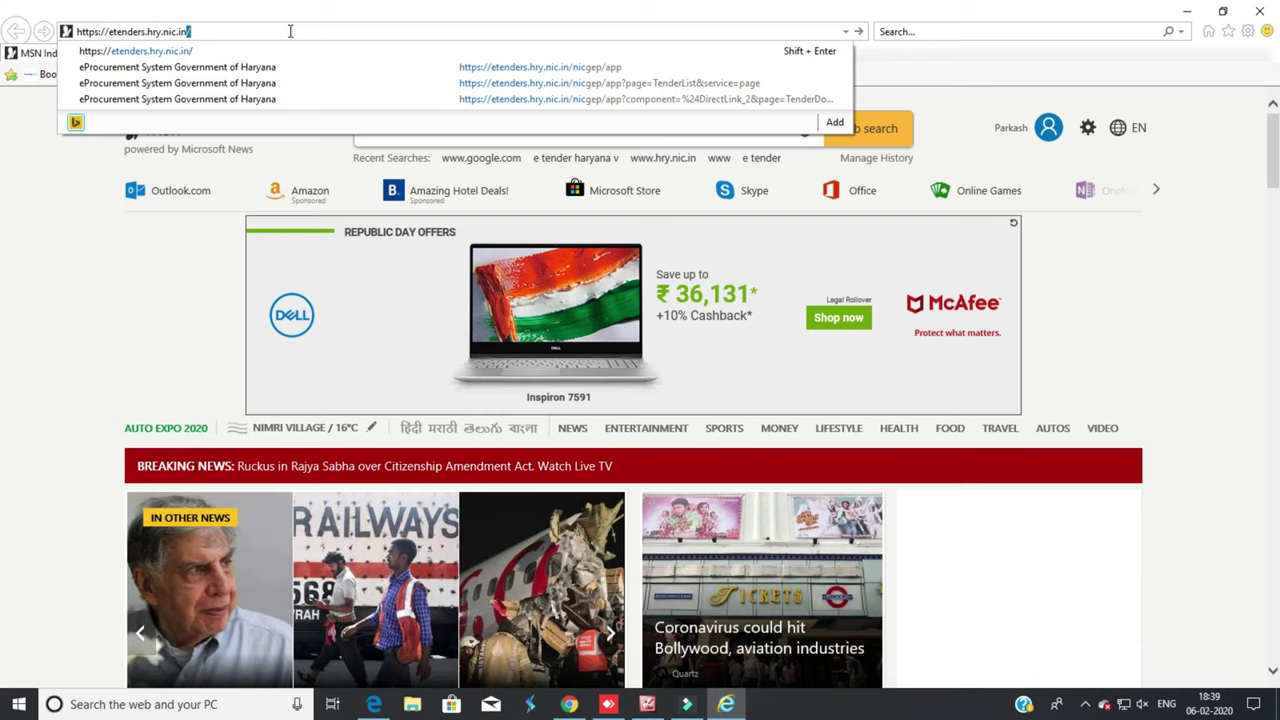
- Load the etenders.hry.nic.in eProcurement home page
key("Return")
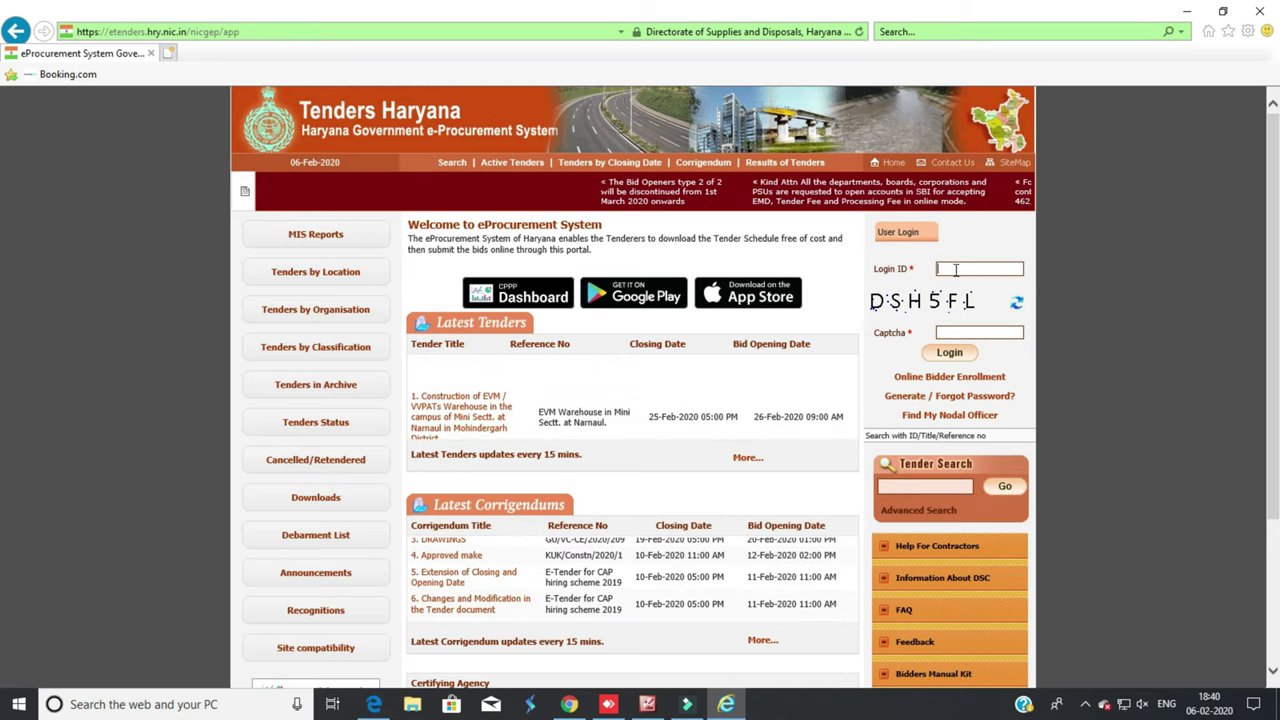
- Log in with the account login ID and the displayed captcha
left_click(955, 269)
key("ctrl+v")
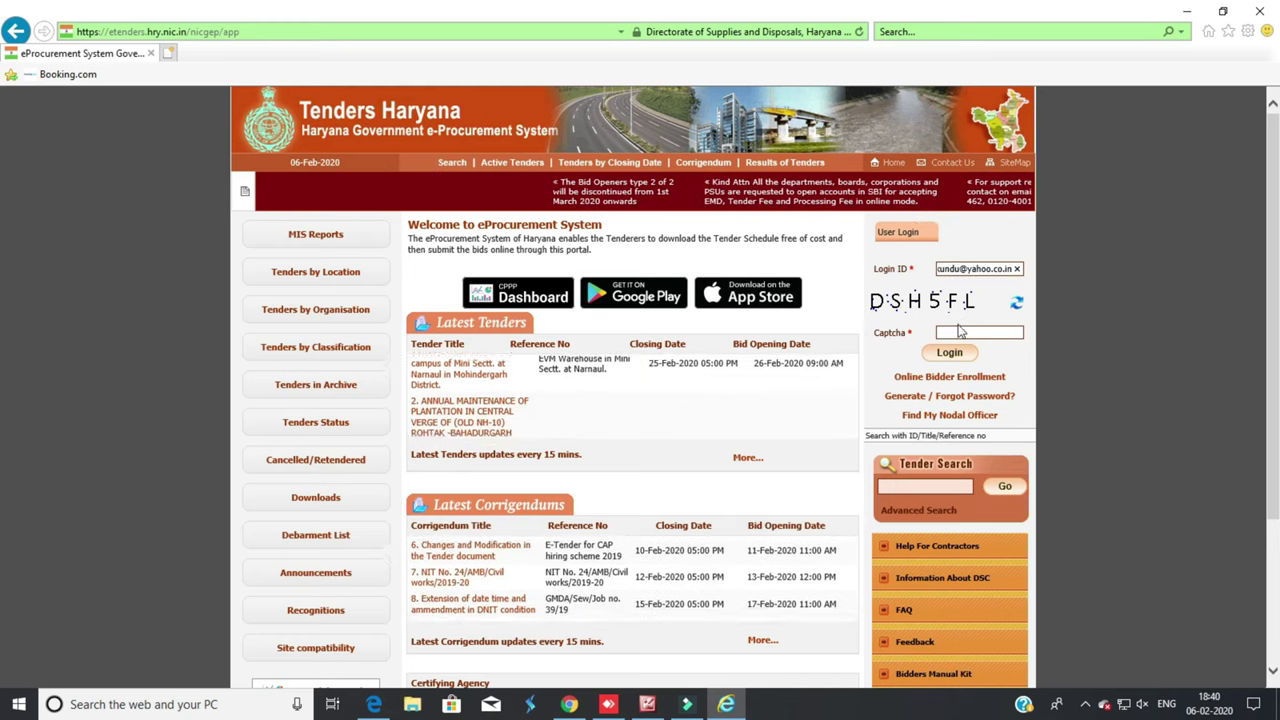
left_click(961, 332)
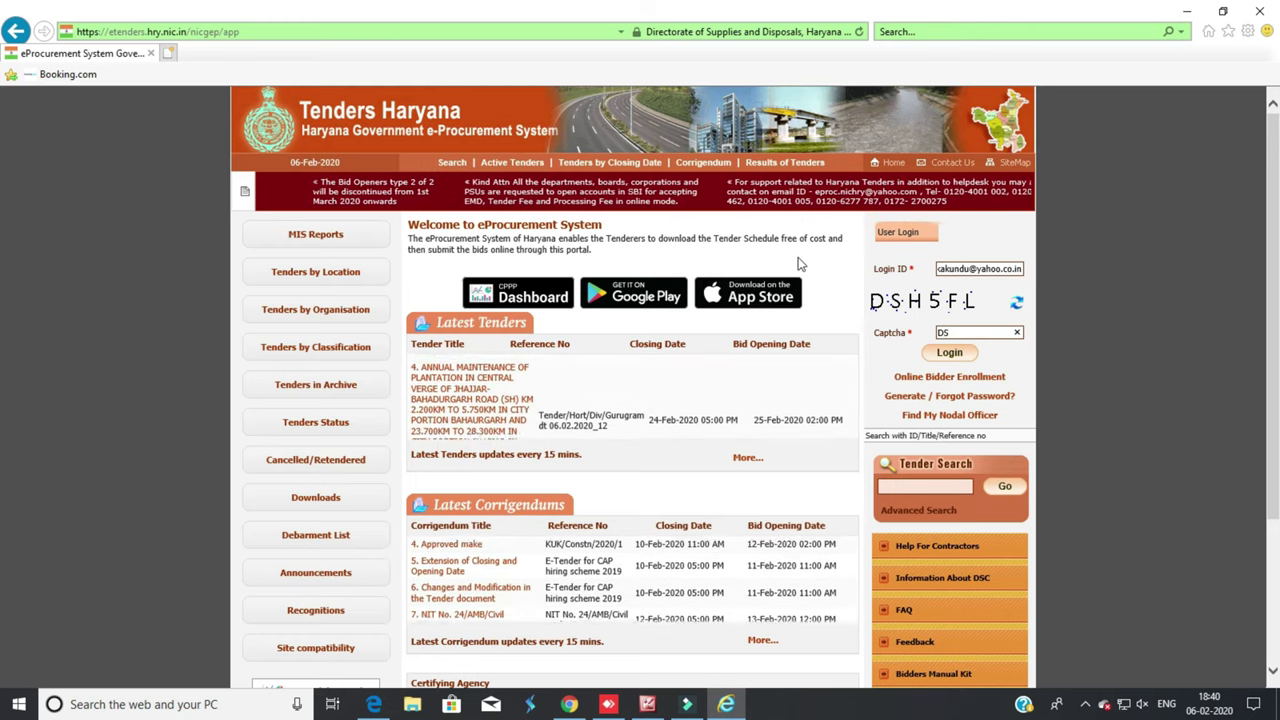
type("SH")
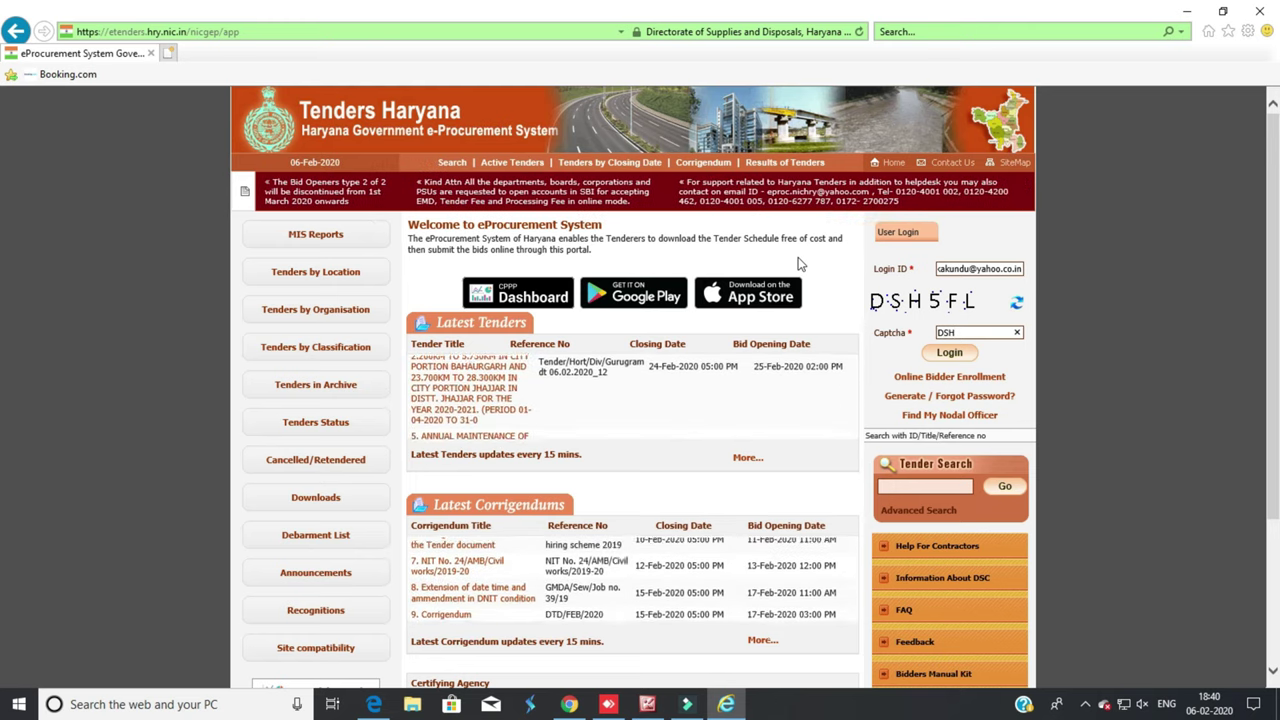
type("SF")
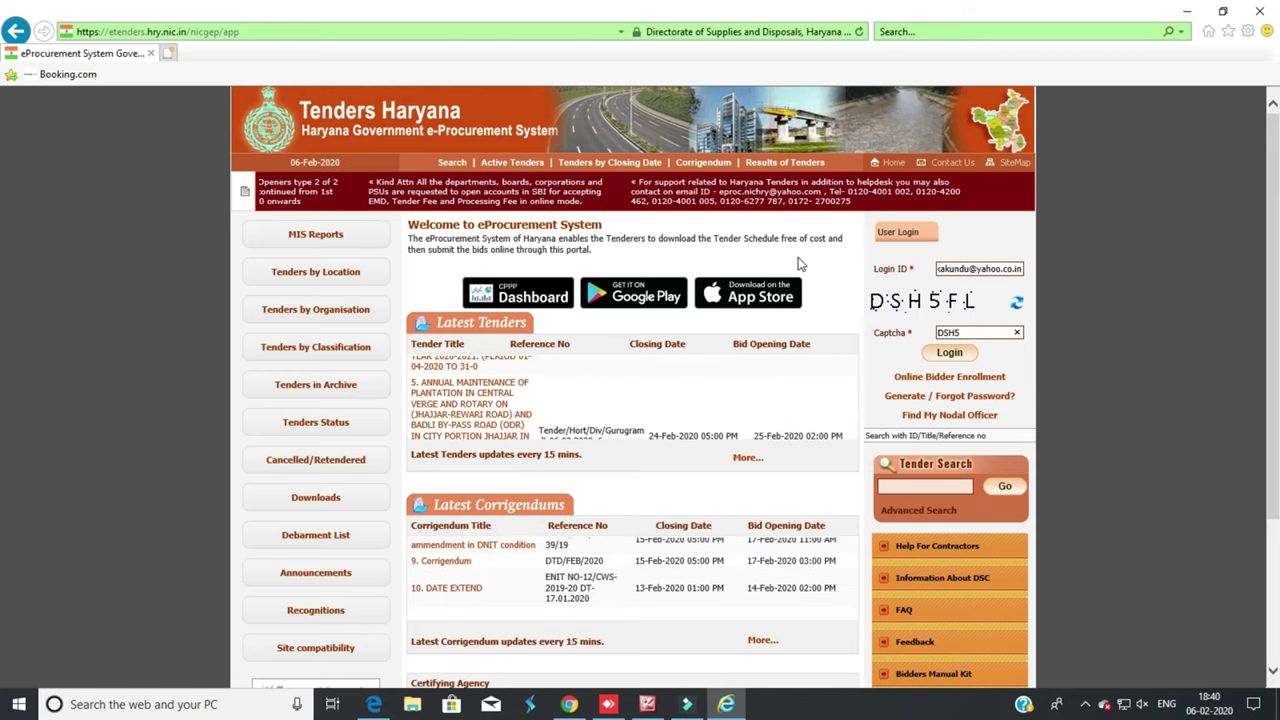
type("L")
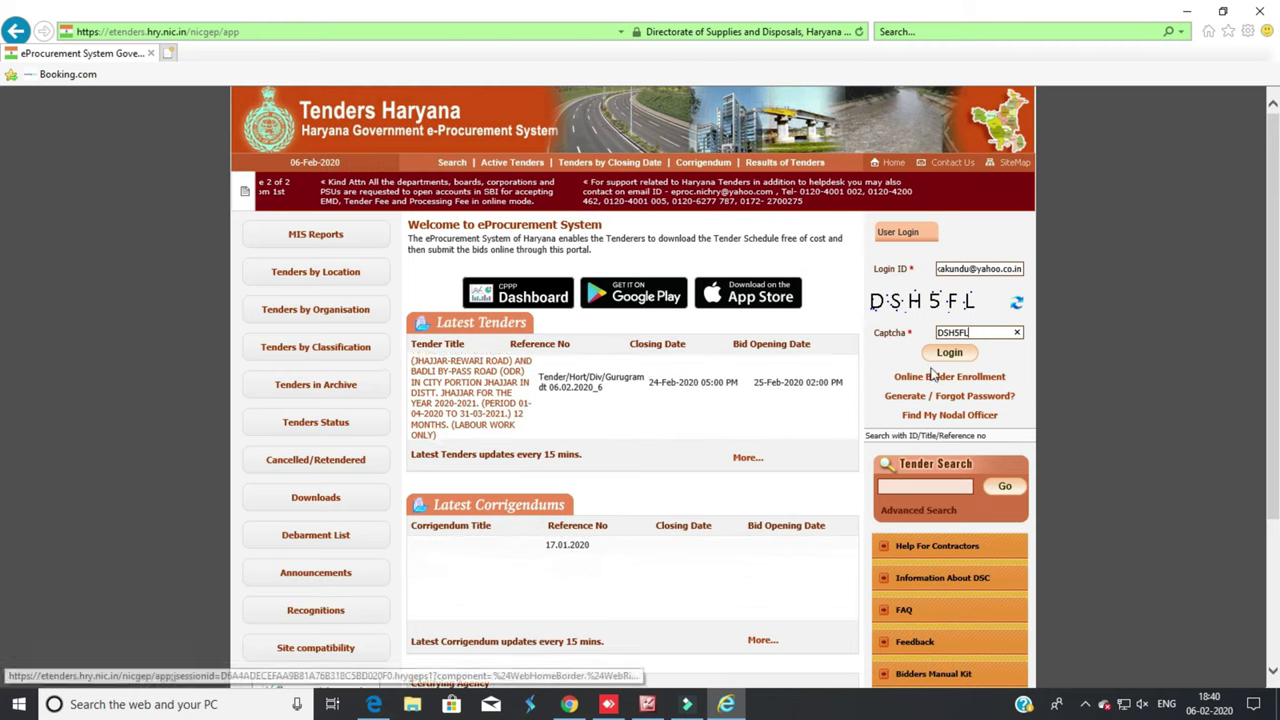
left_click(945, 362)
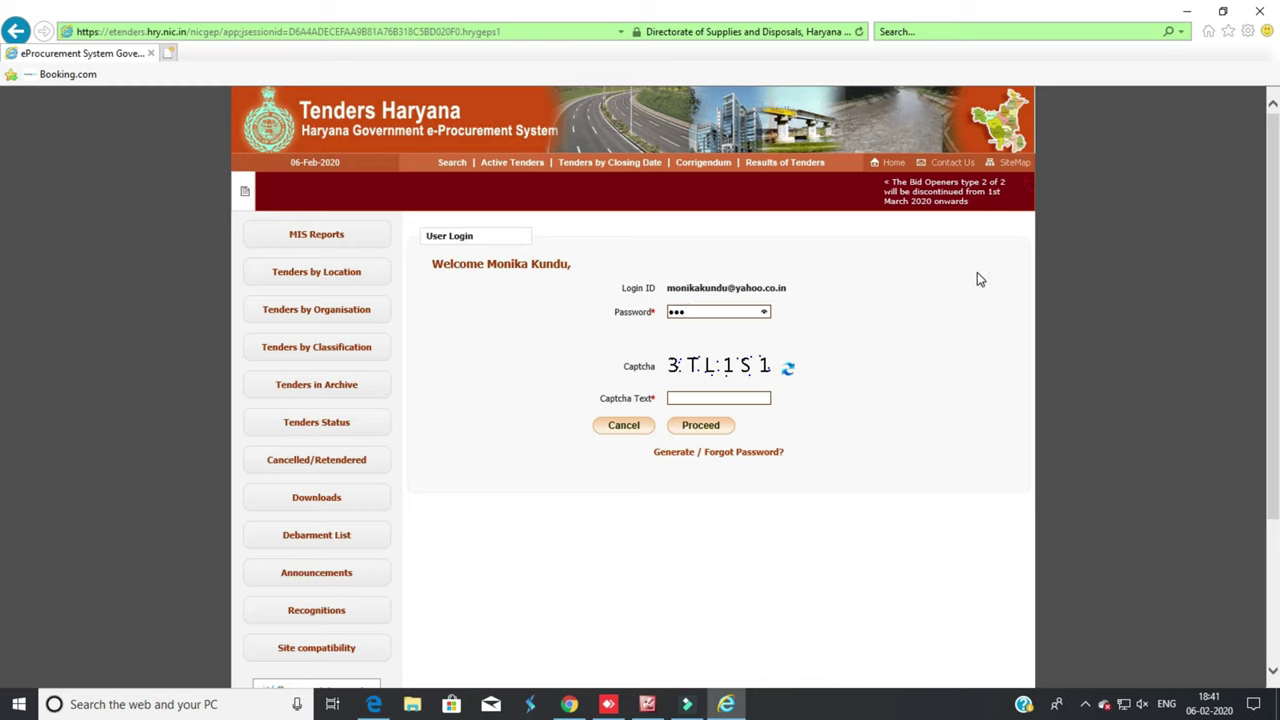
- Submit the account password together with the displayed captcha
type("•••••")
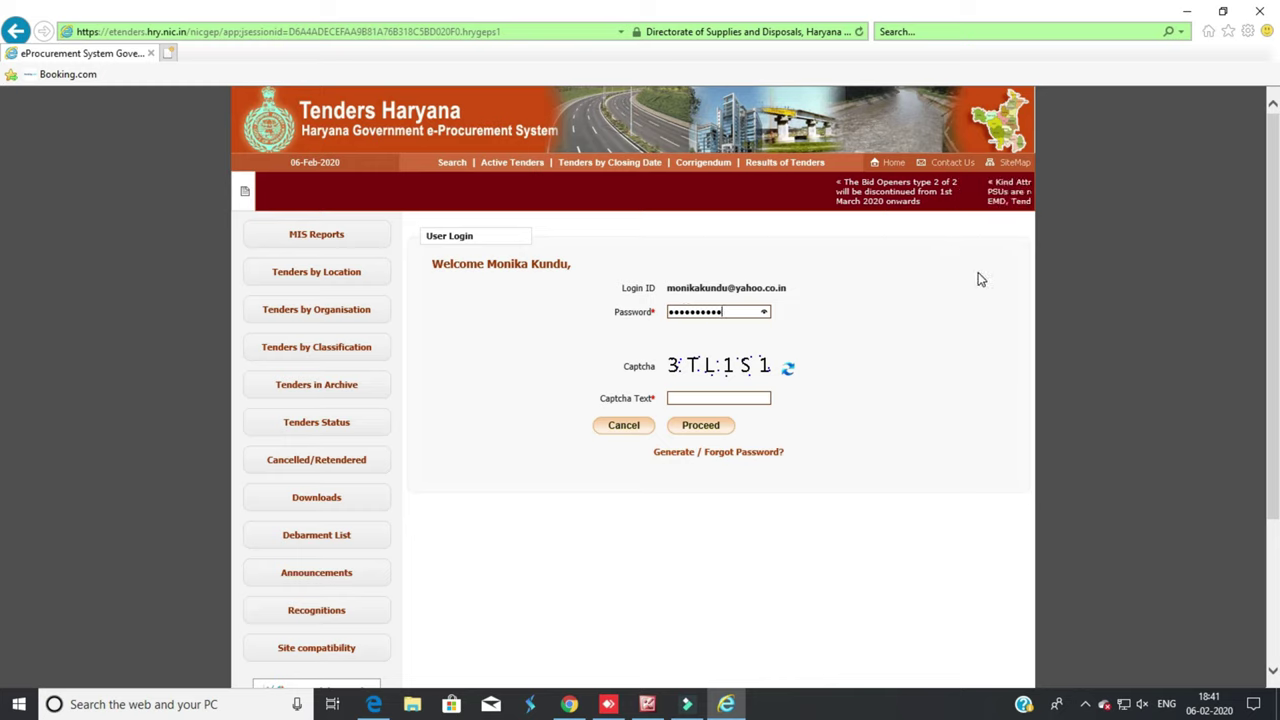
type("•••••")
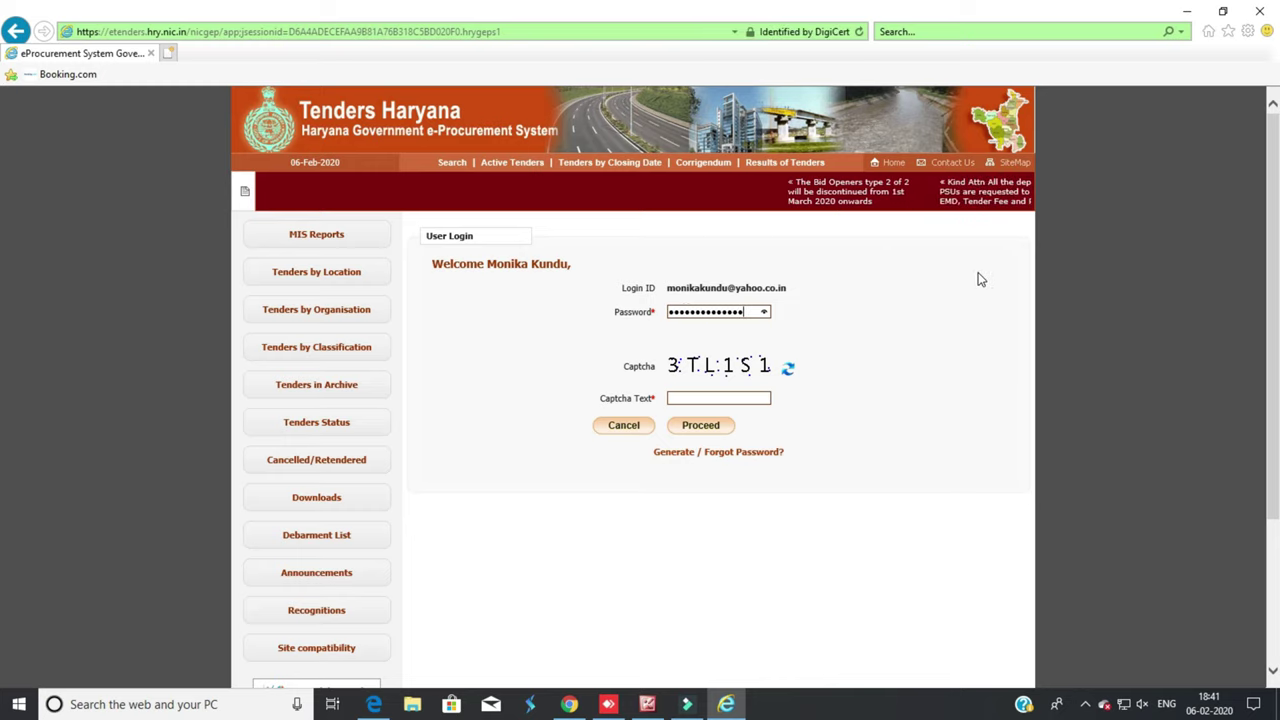
left_click(759, 398)
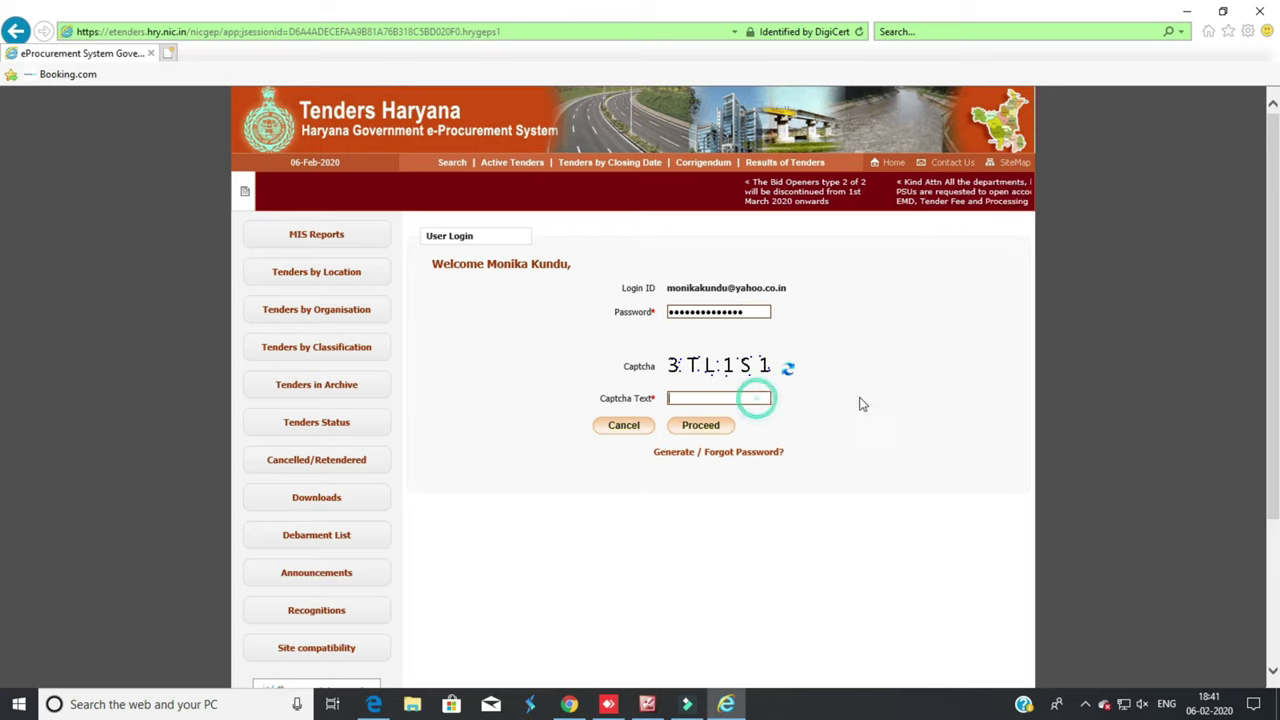
type("3T")
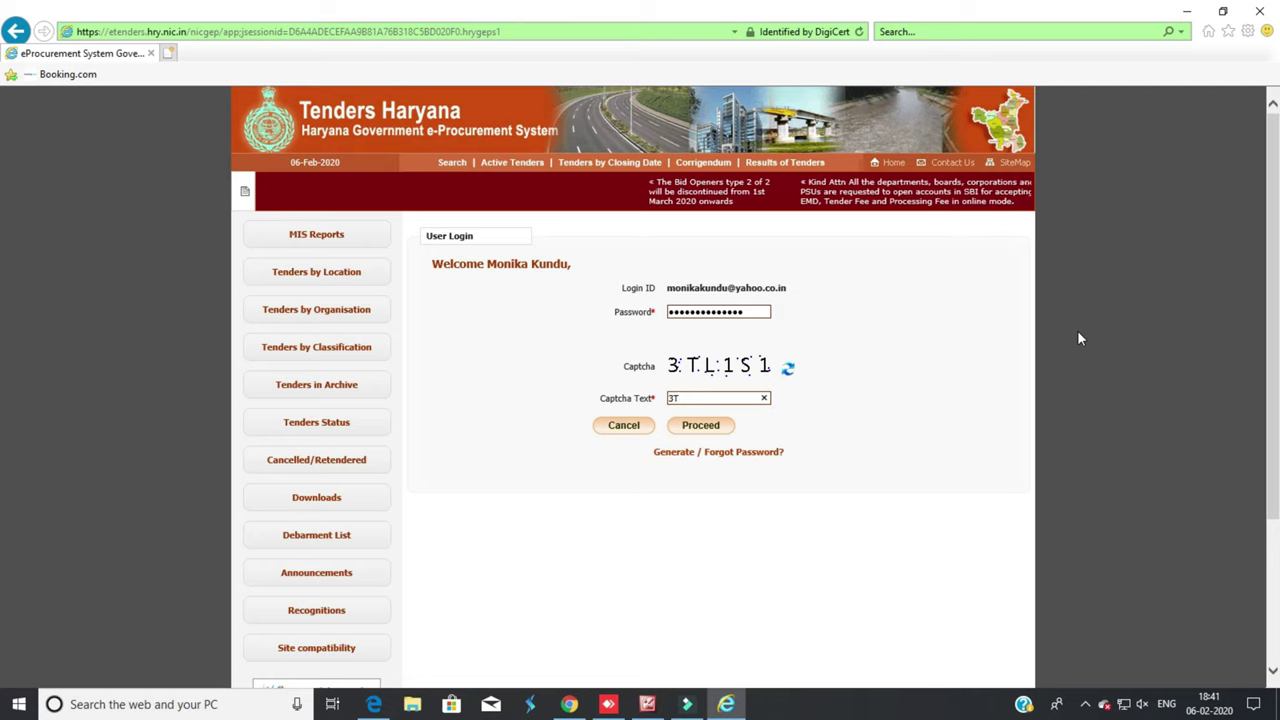
type("L1")
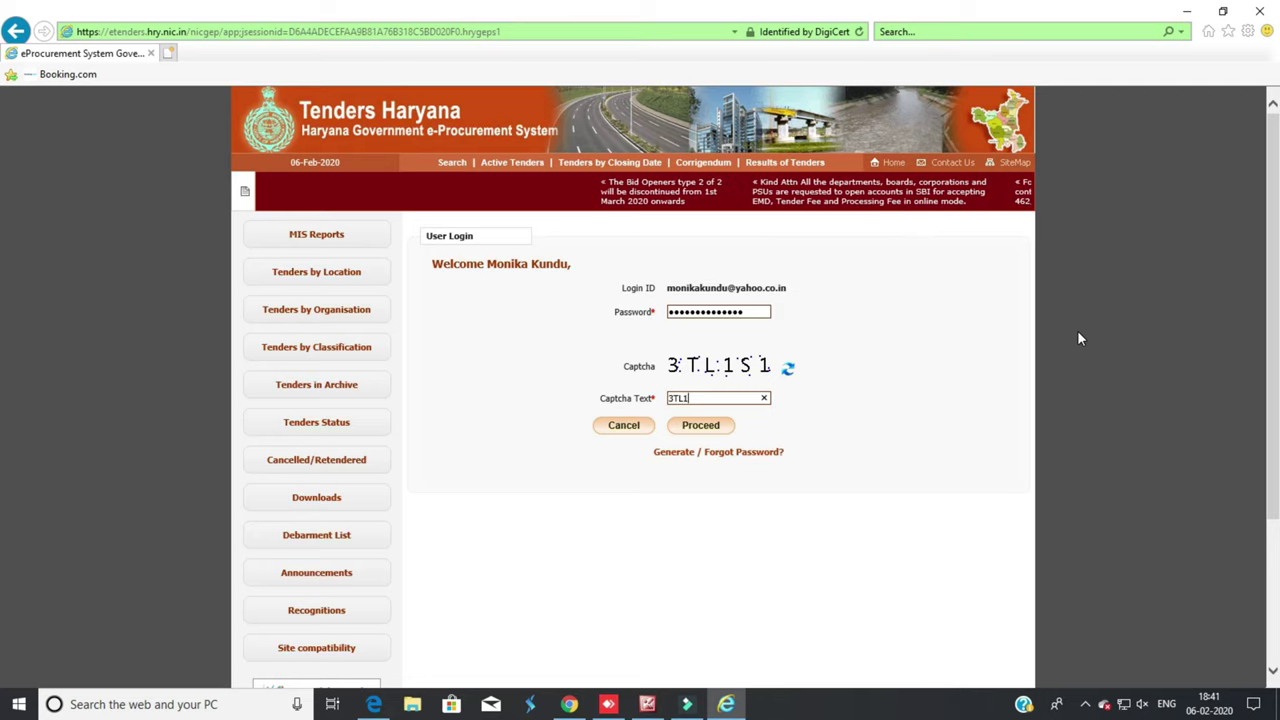
type("S1")
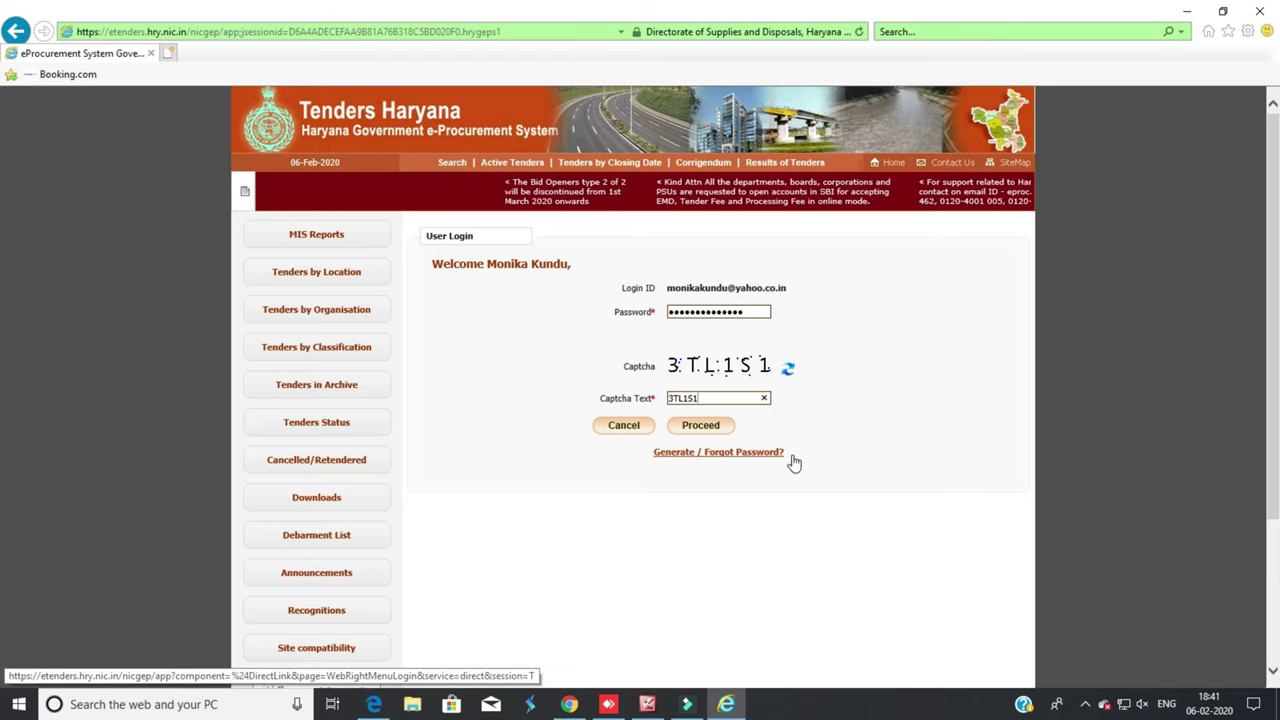
left_click(714, 427)
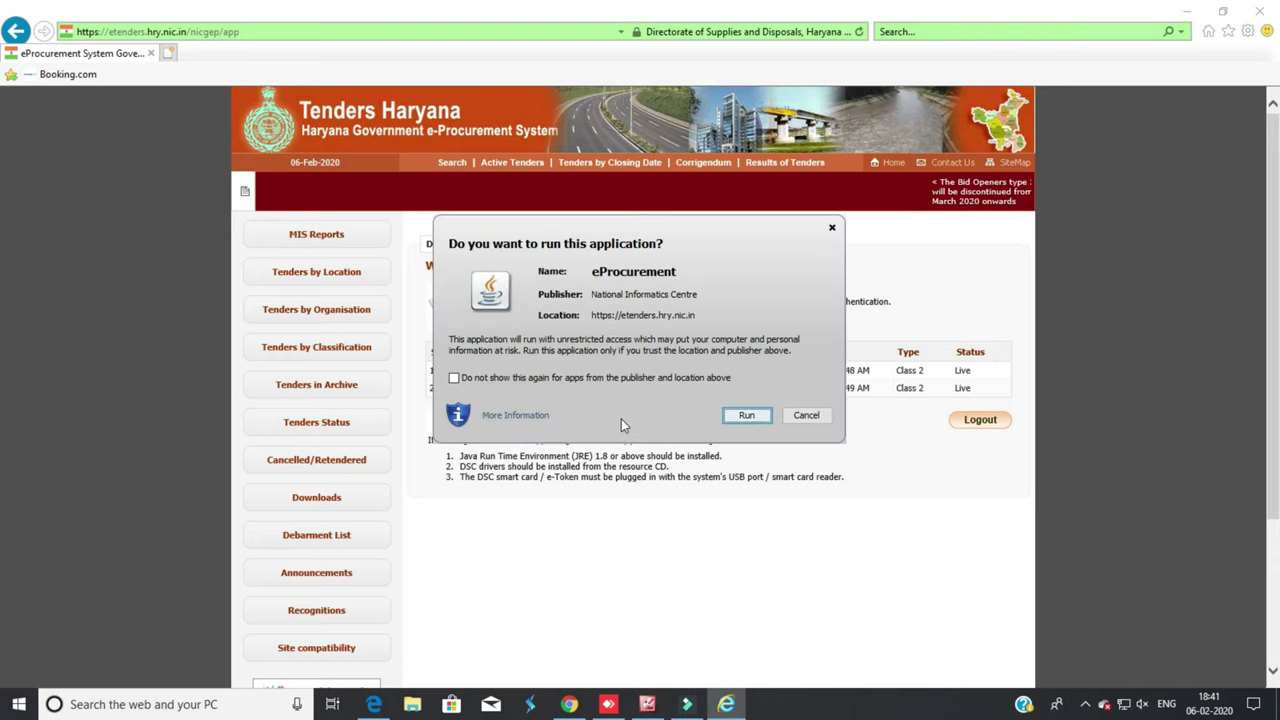
- Run the eProcurement Java application and complete DSC login with the smart card PIN
left_click(747, 416)
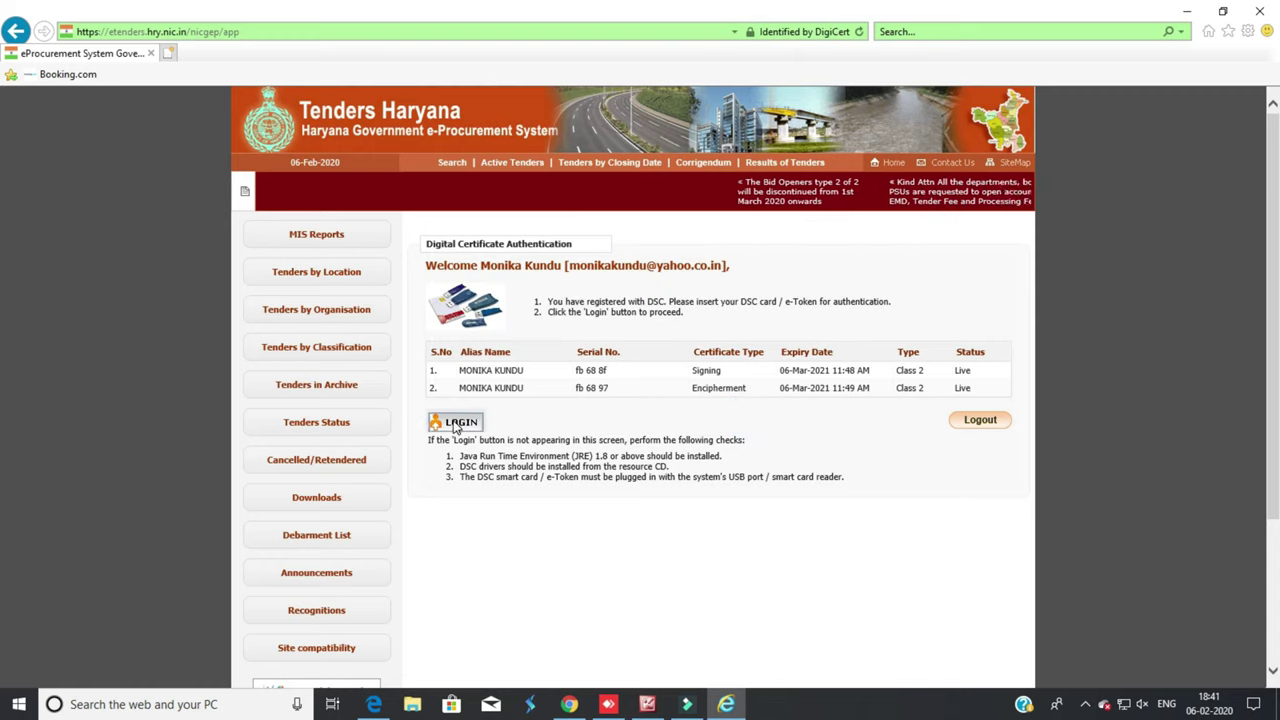
left_click(457, 424)
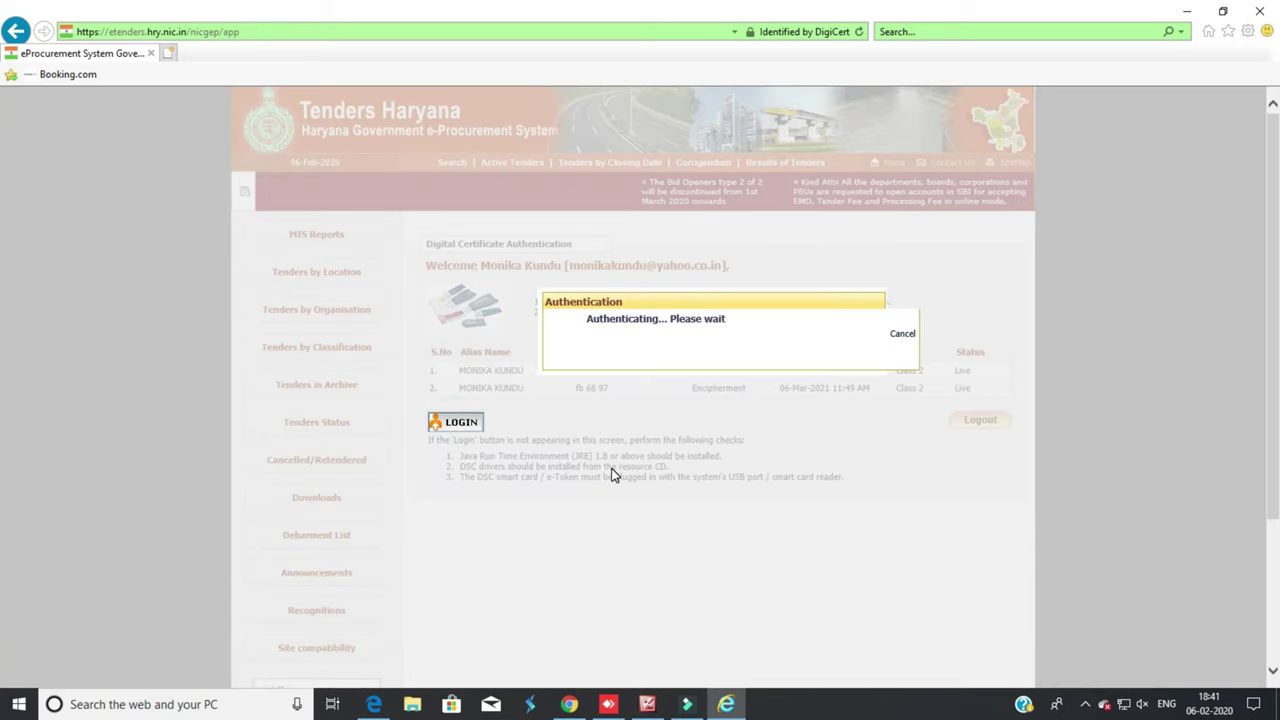
left_click(570, 366)
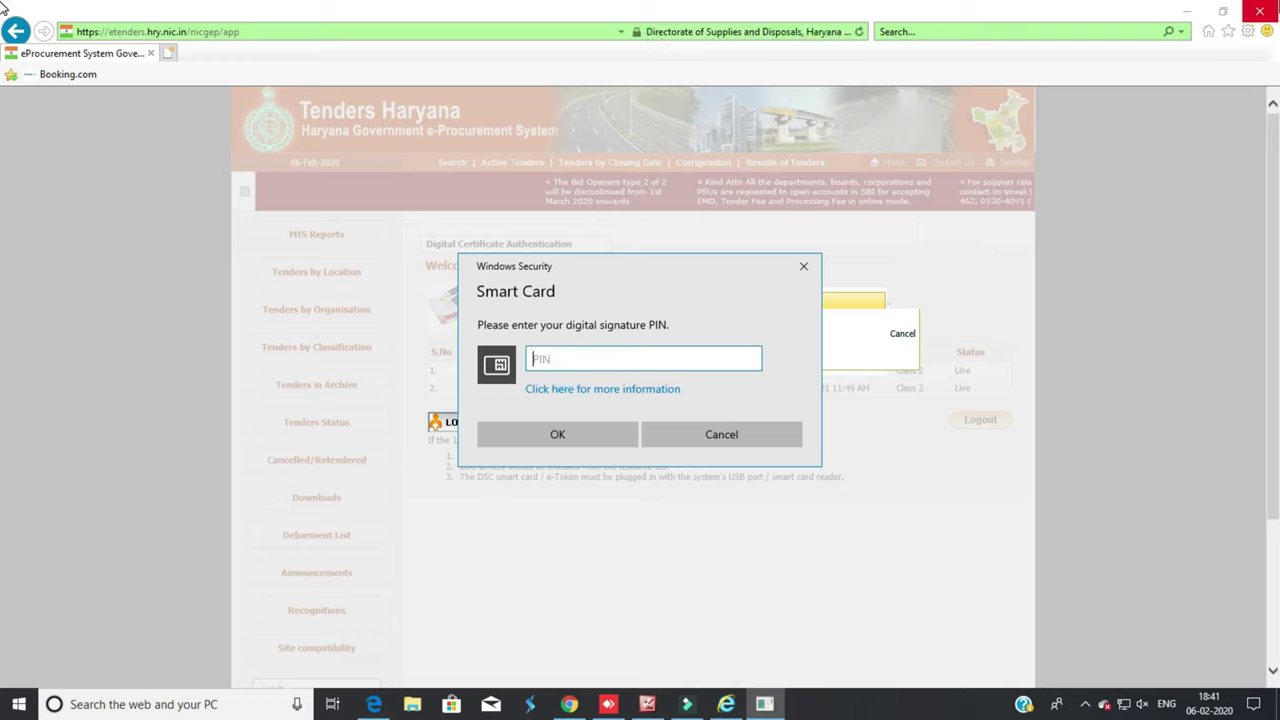
type("••••••")
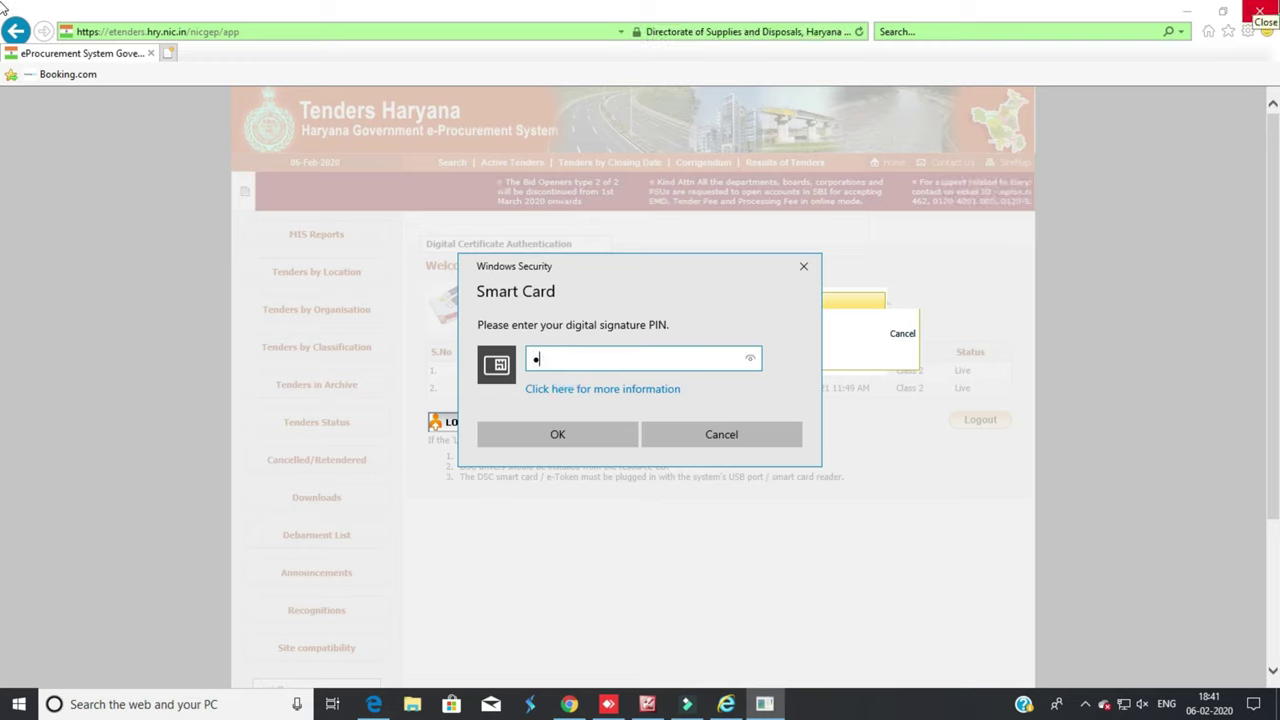
type("••")
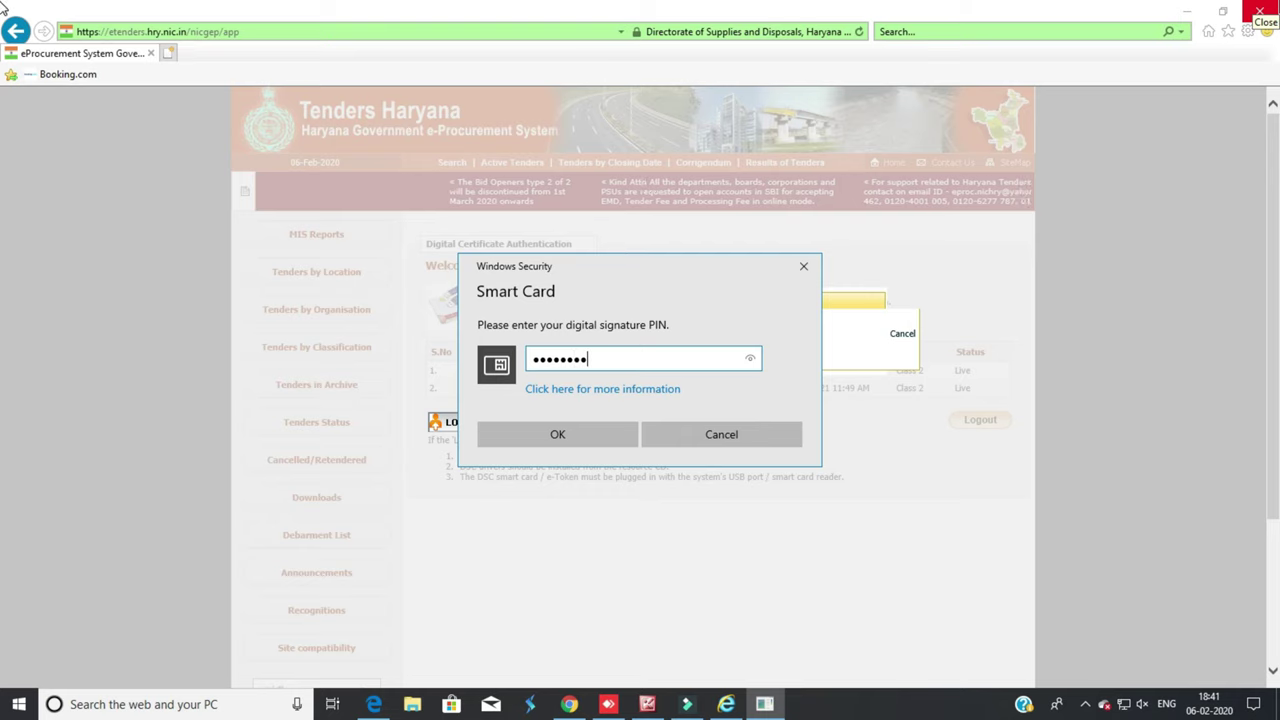
key("Return")
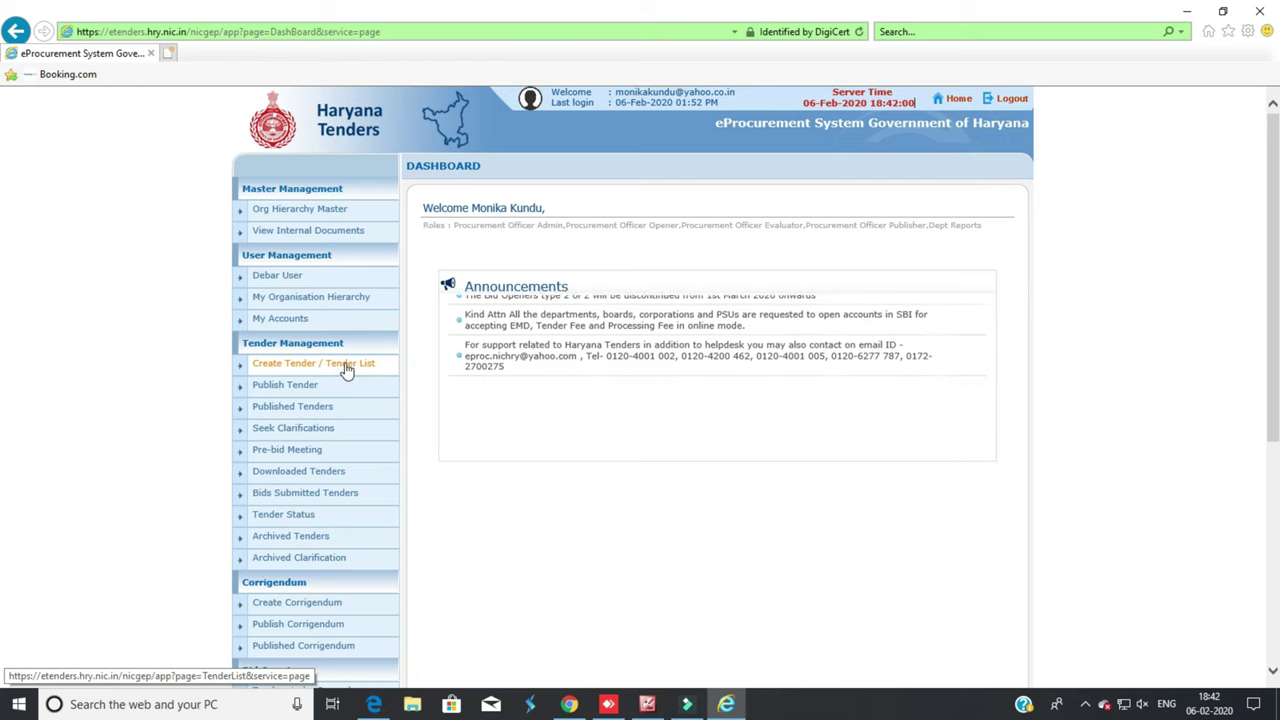
left_click(346, 366)
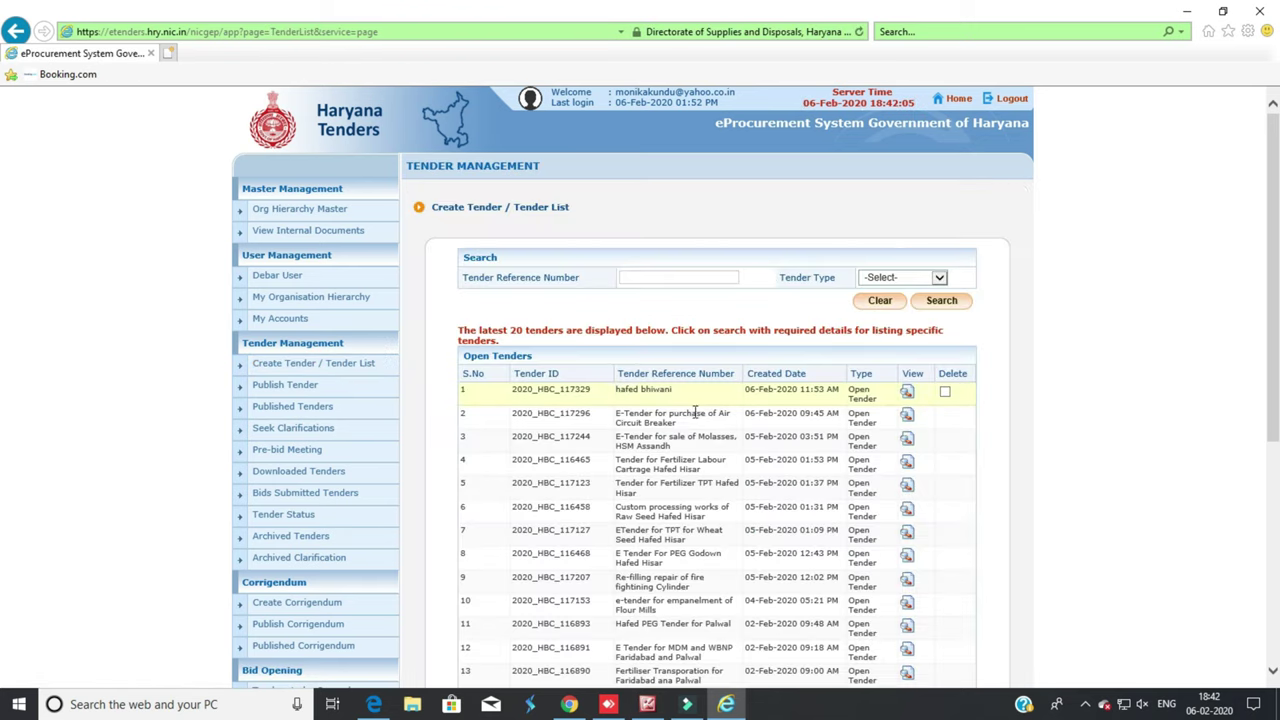
scroll(690, 440, "down", 2)
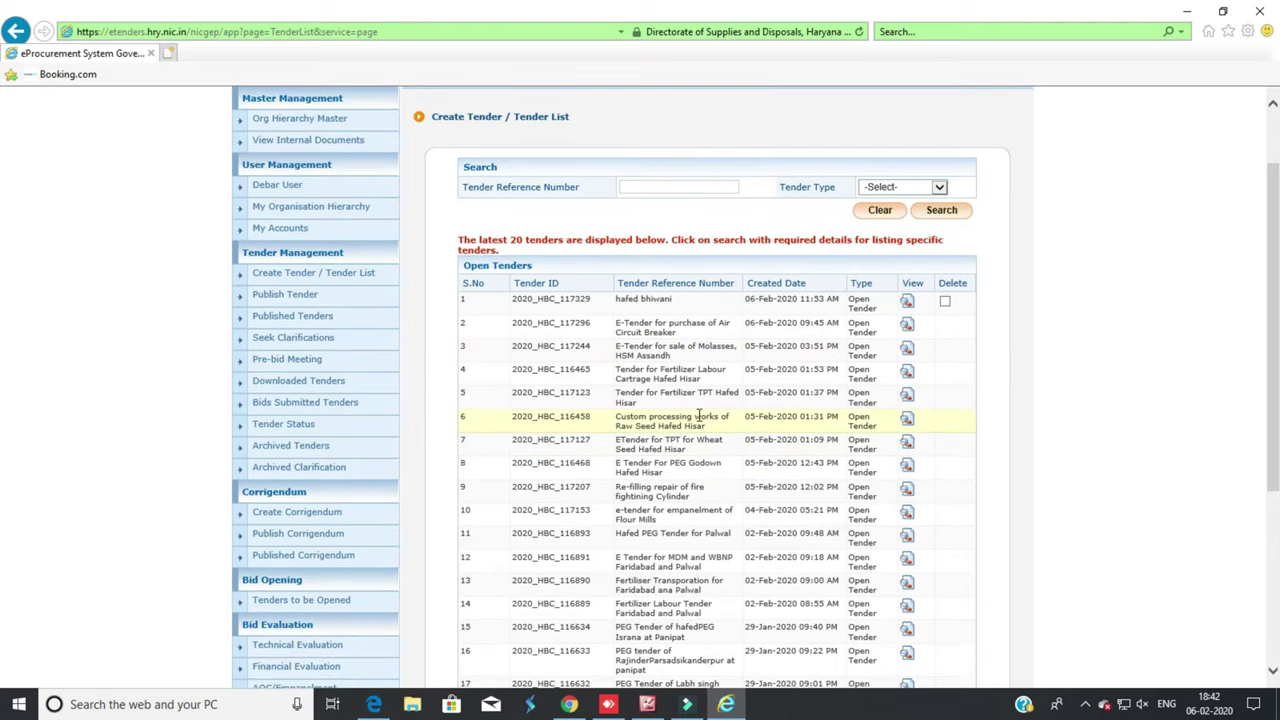
scroll(698, 416, "down", 7)
scroll(686, 375, "up", 8)
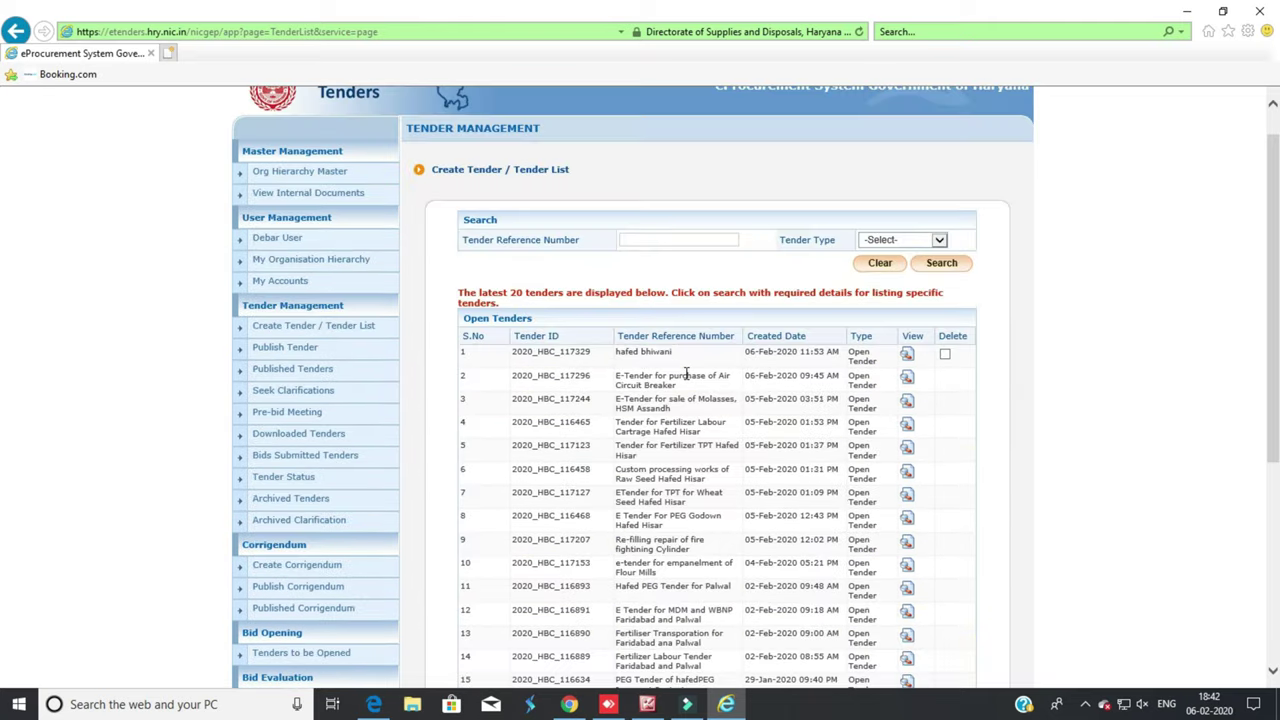
scroll(686, 375, "up", 2)
scroll(700, 390, "down", 5)
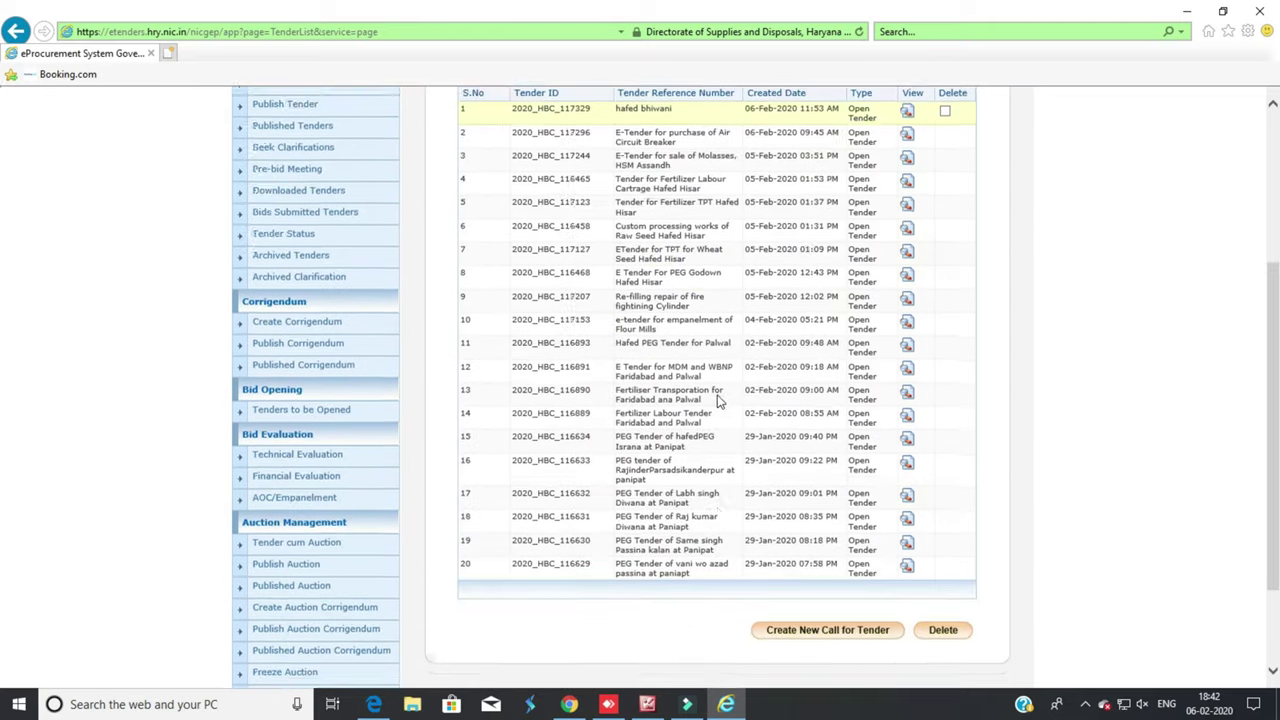
scroll(716, 400, "down", 3)
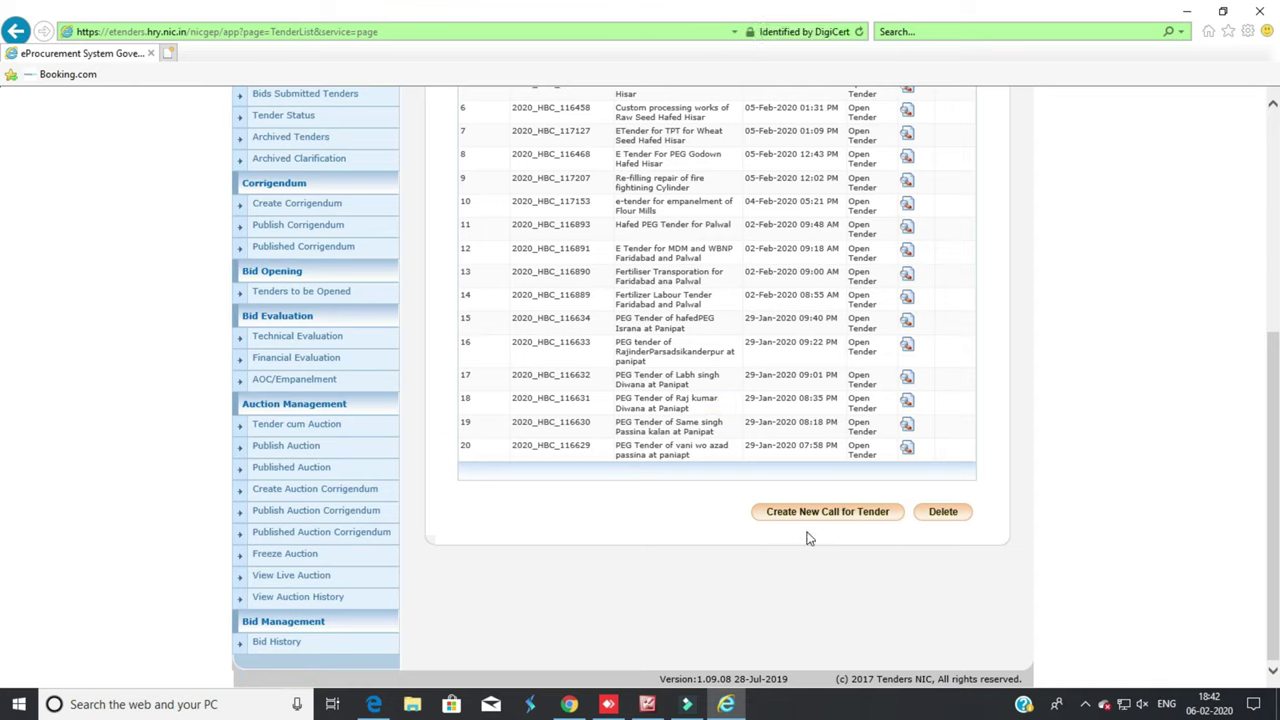
- Create a new tender with reference number 'Tender for Fertilizer Labour Cartrage'
left_click(849, 516)
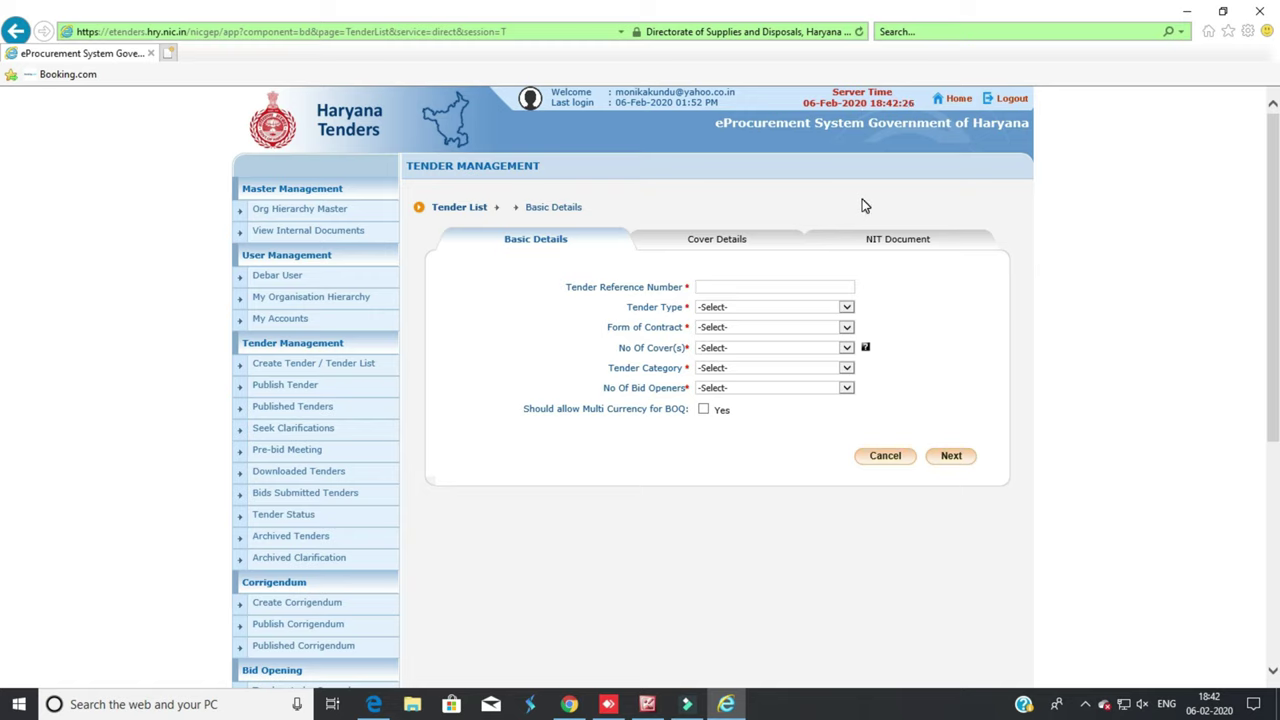
type("Tender")
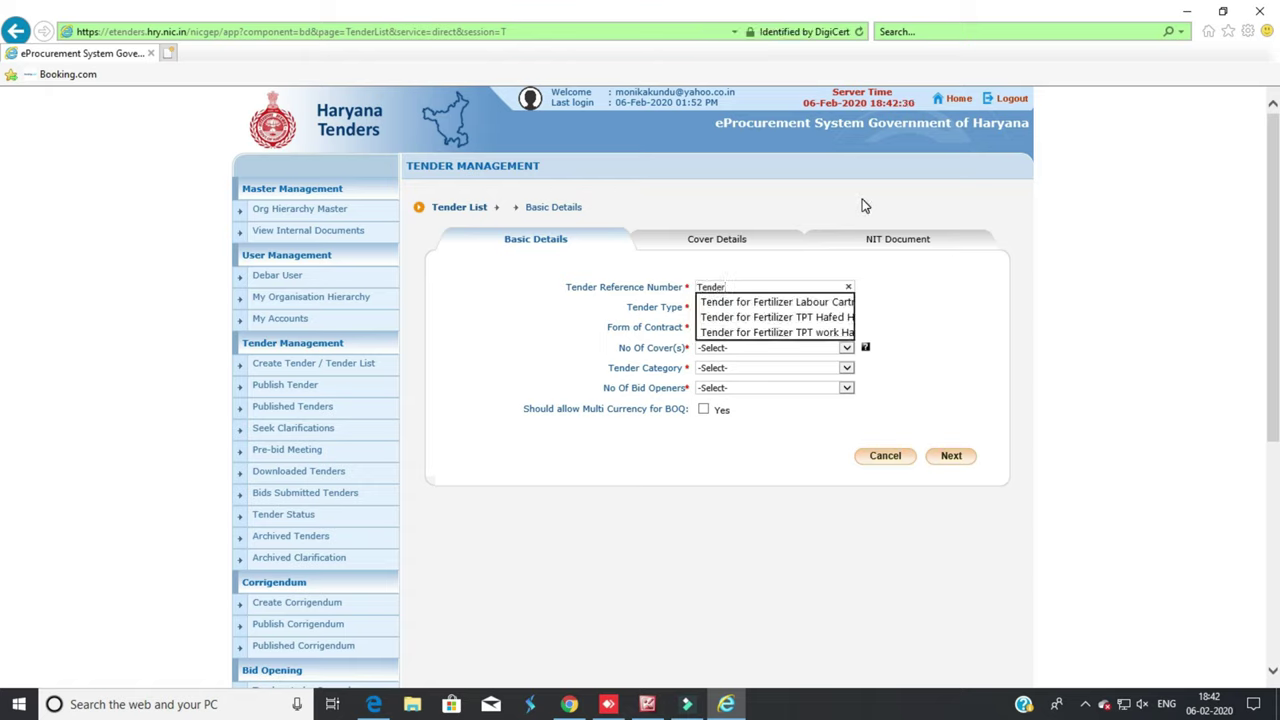
key("Escape")
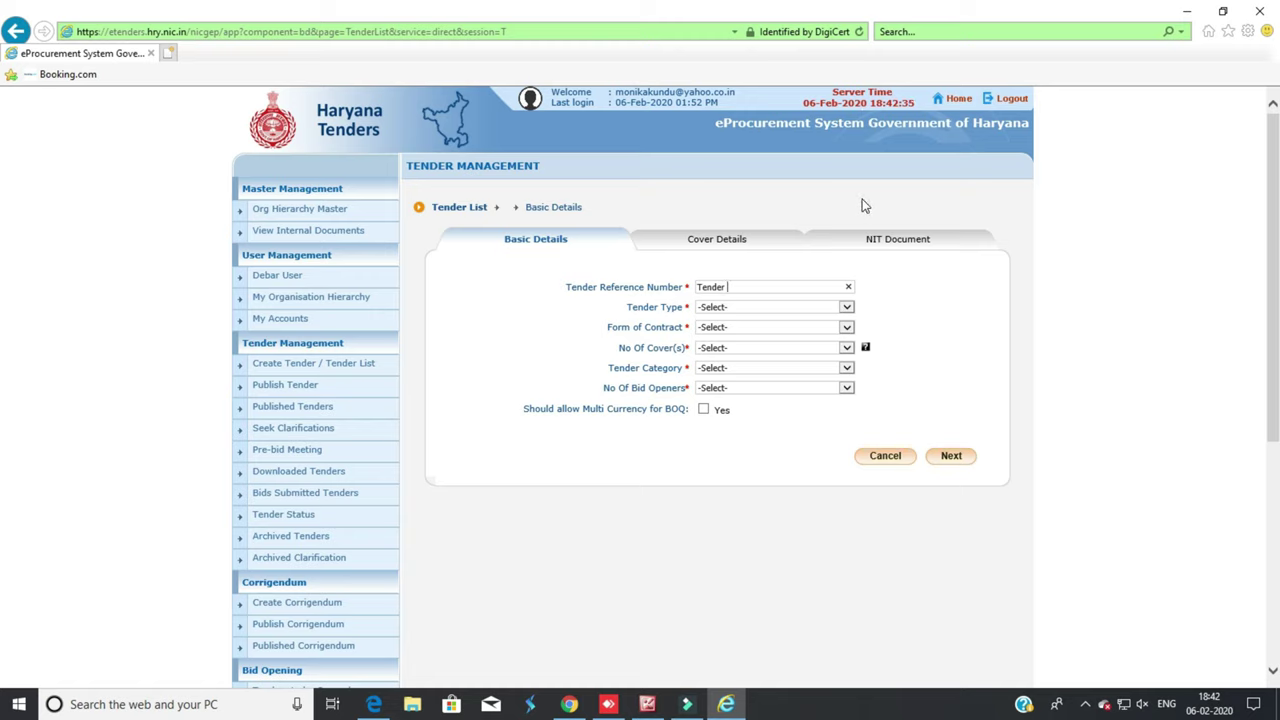
key("Down")
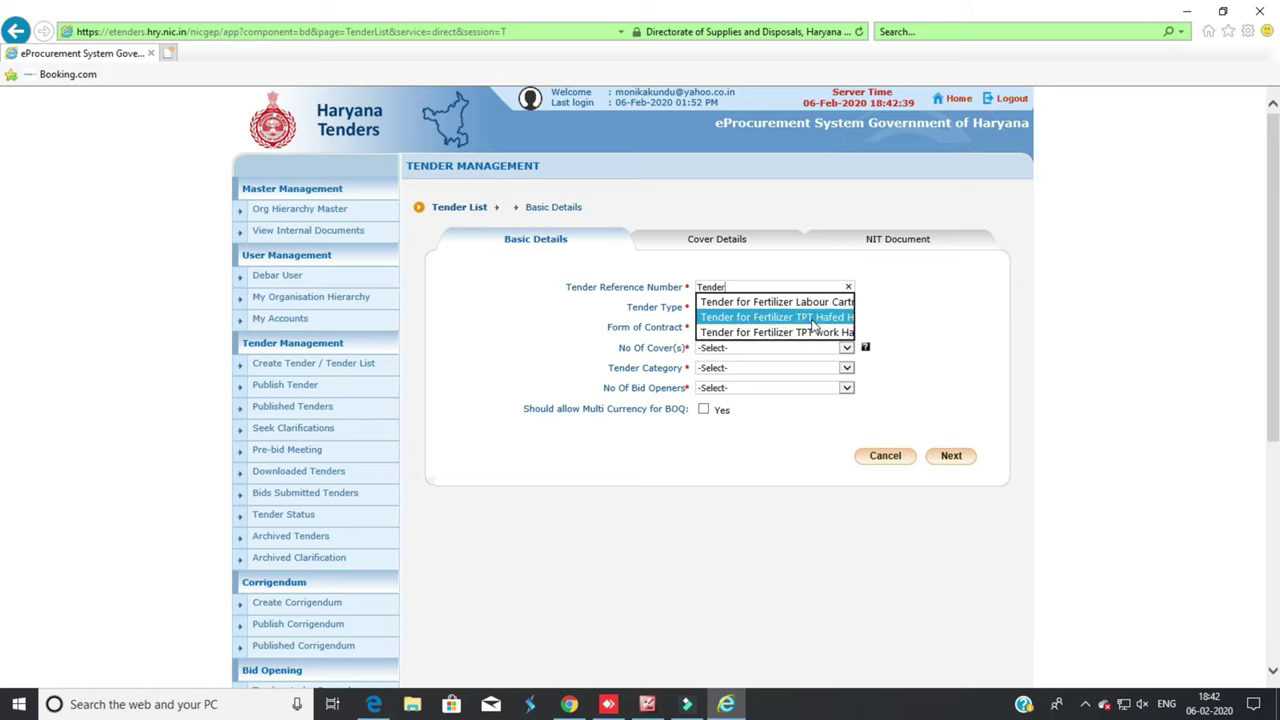
left_click(810, 302)
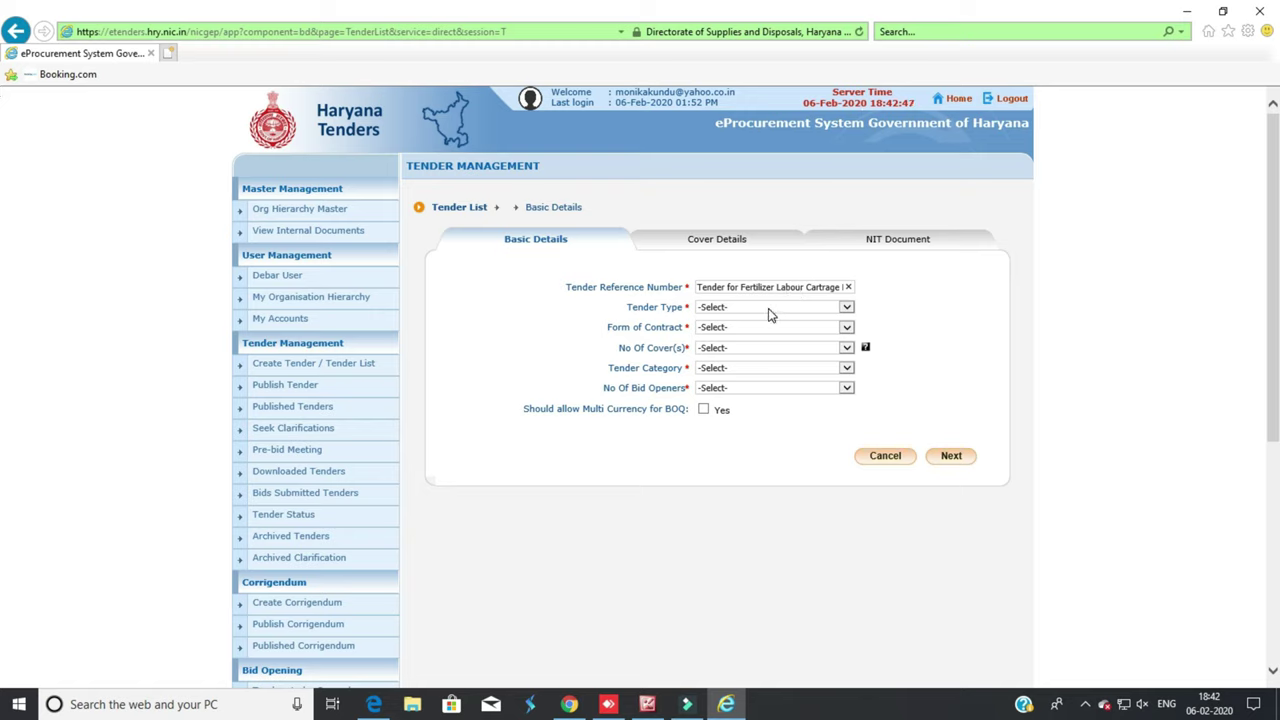
- Set Tender Type to Open Tender, Form of Contract to Works, and No Of Covers to 2
left_click(770, 313)
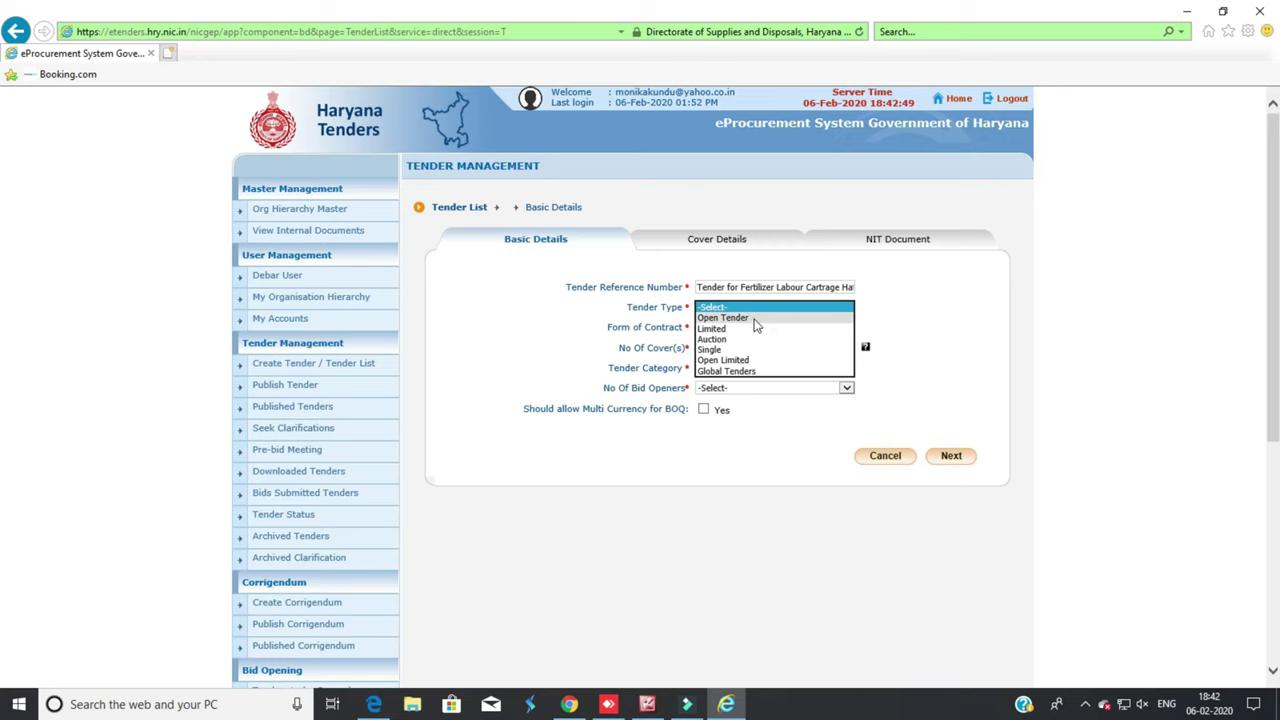
left_click(756, 318)
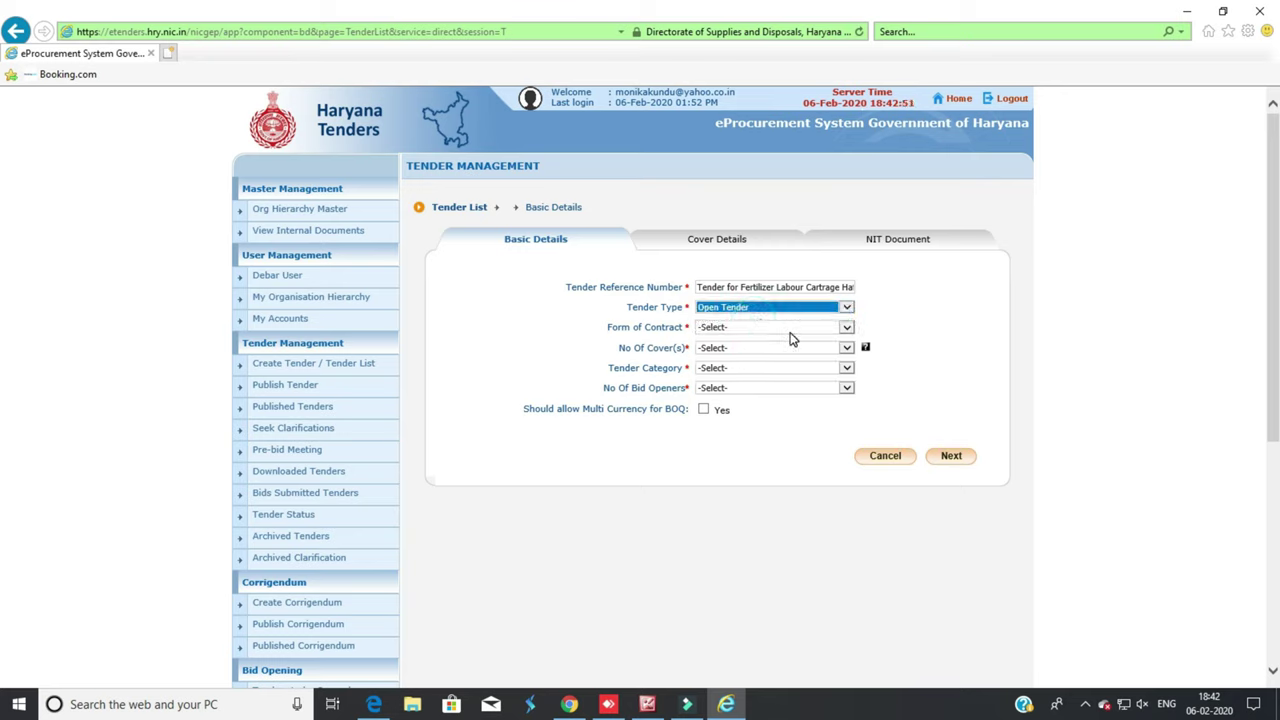
left_click(790, 333)
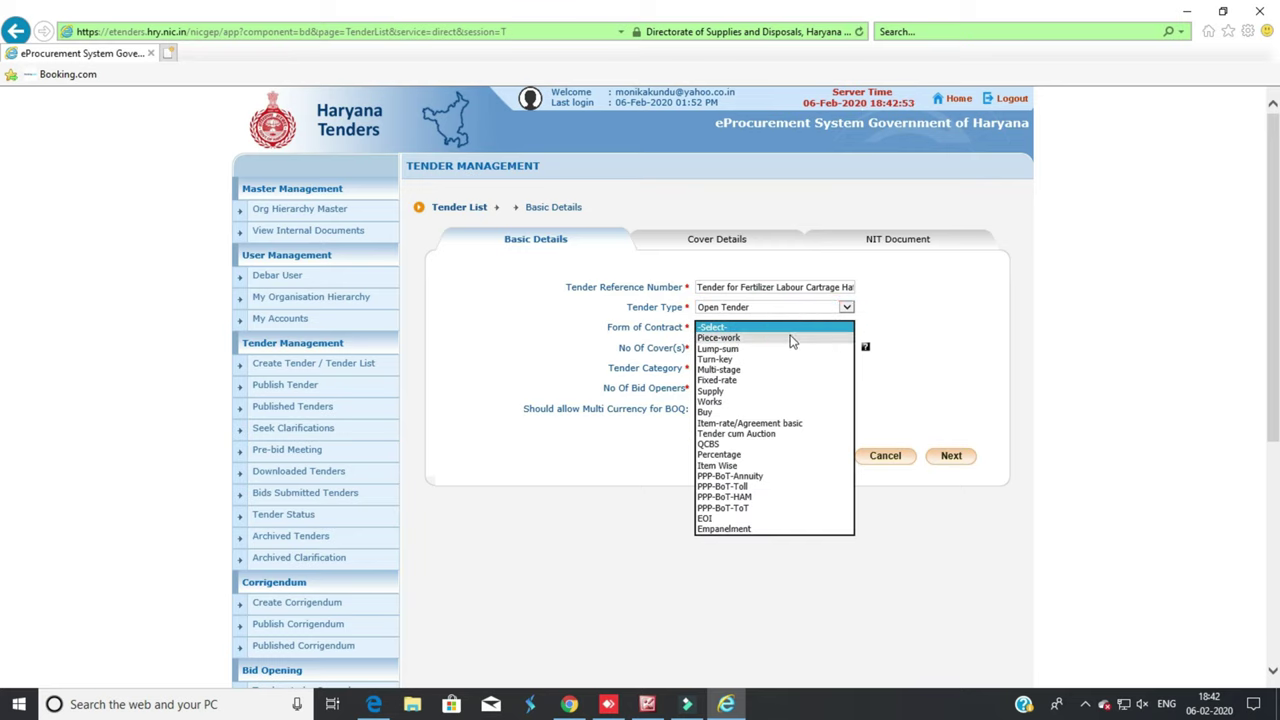
left_click(728, 401)
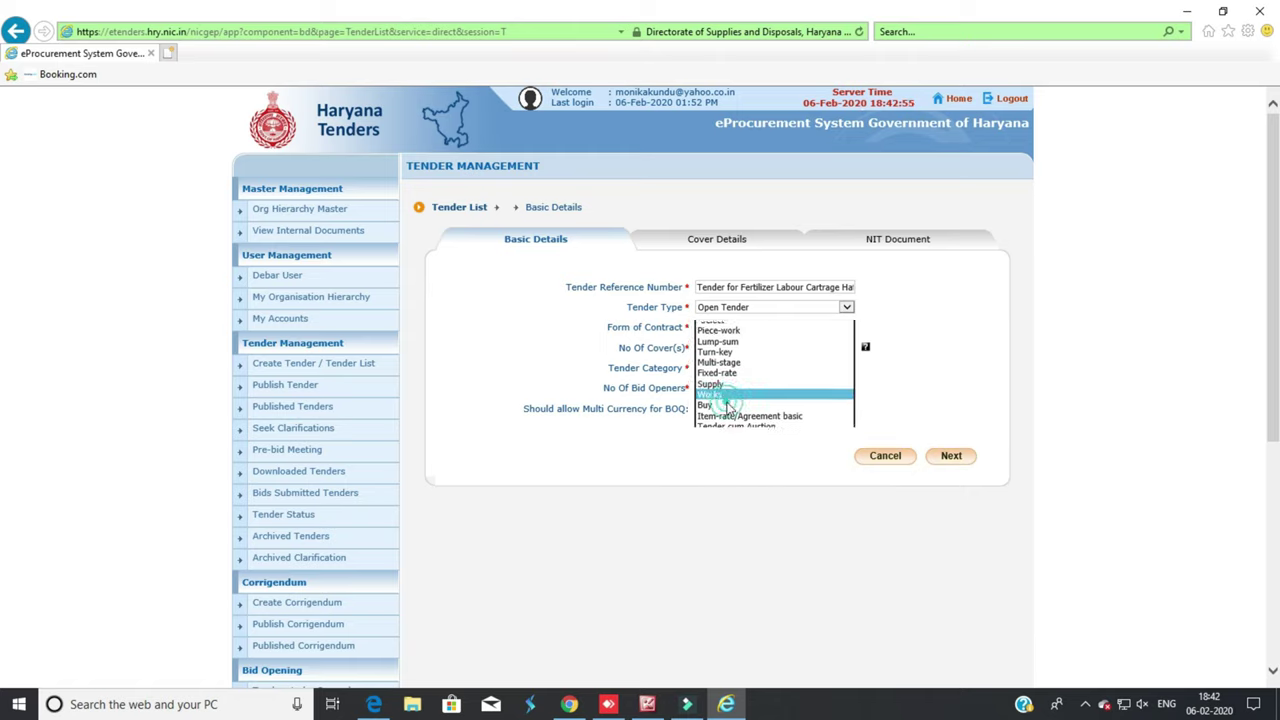
left_click(846, 352)
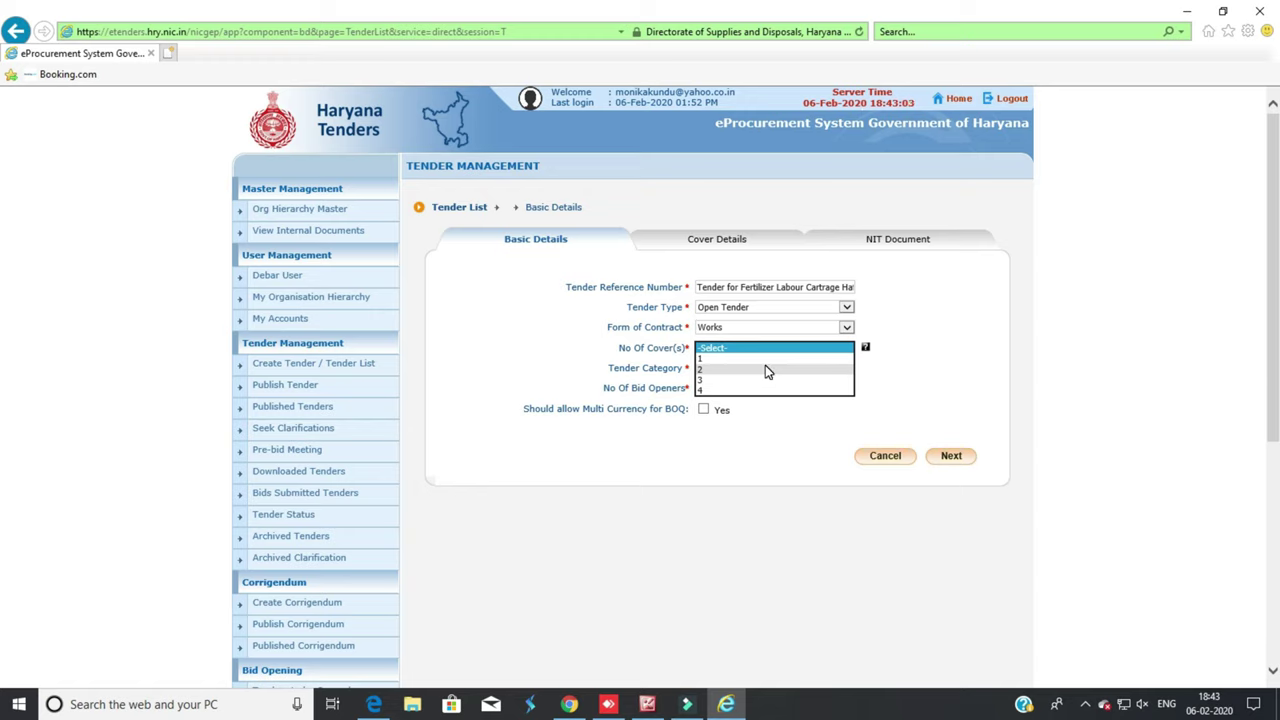
left_click(767, 370)
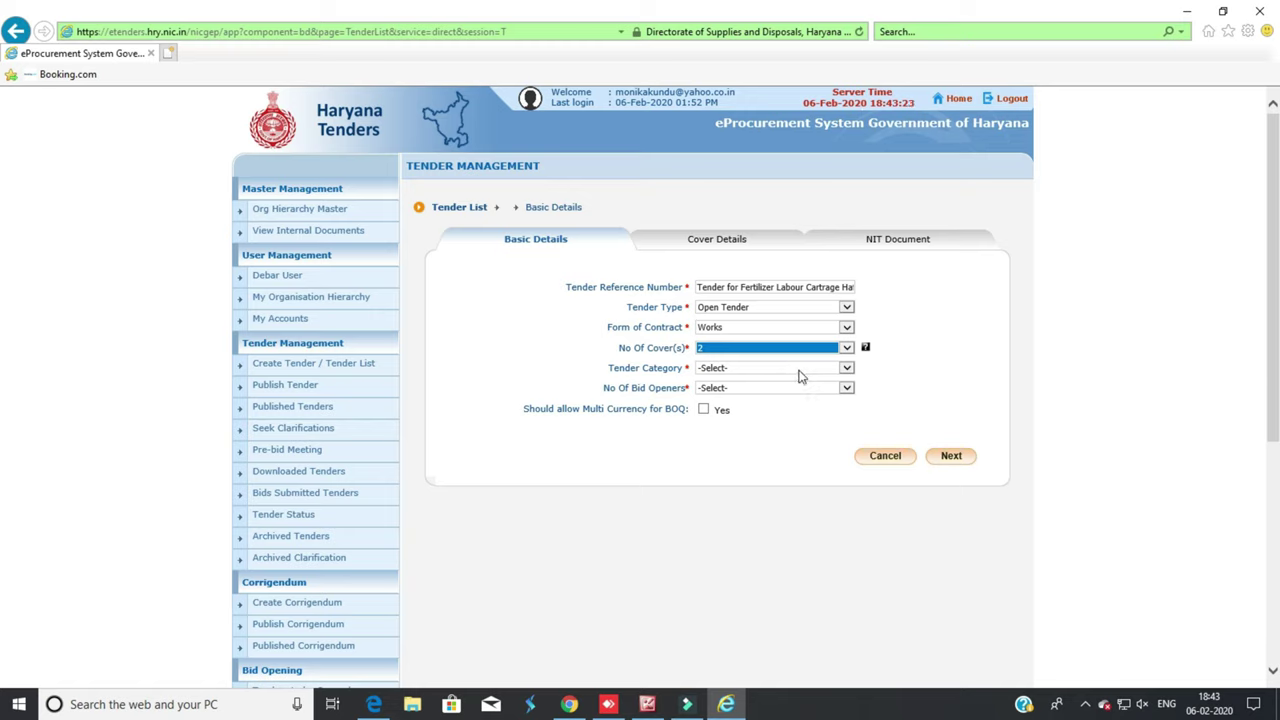
- Choose Services as Tender Category and 2 Of 2 for No Of Bid Openers
left_click(848, 370)
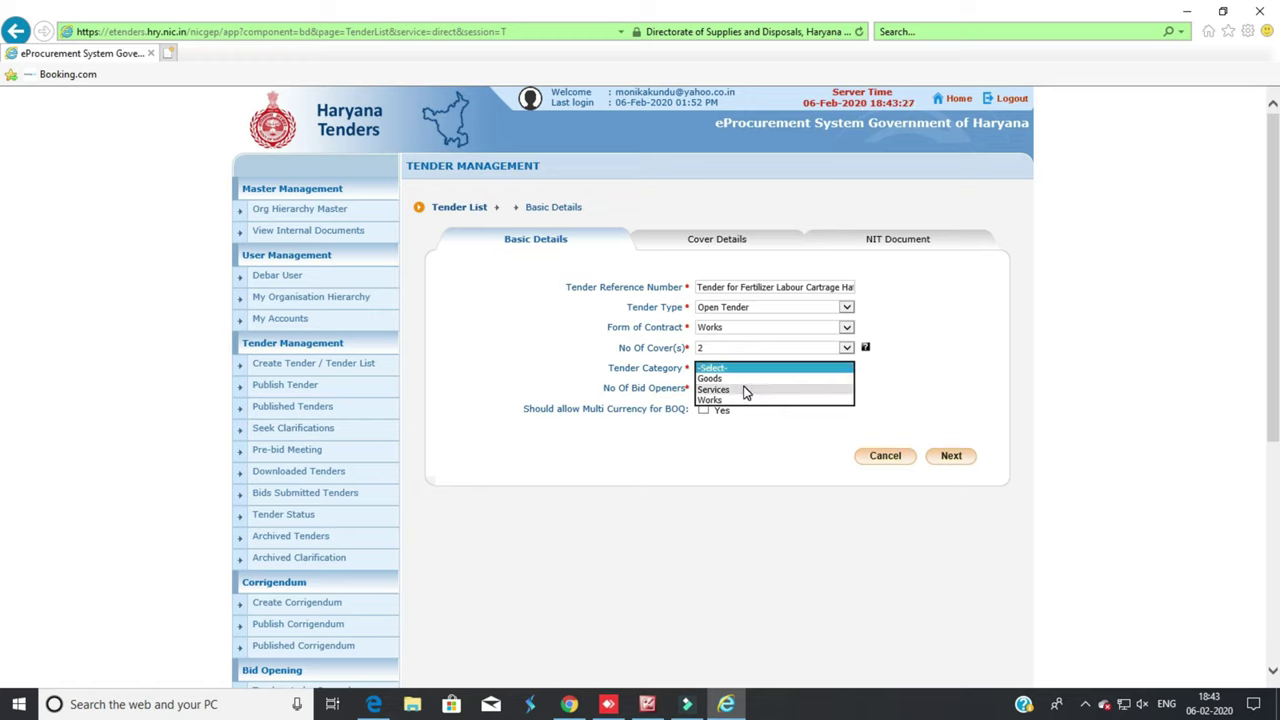
left_click(745, 390)
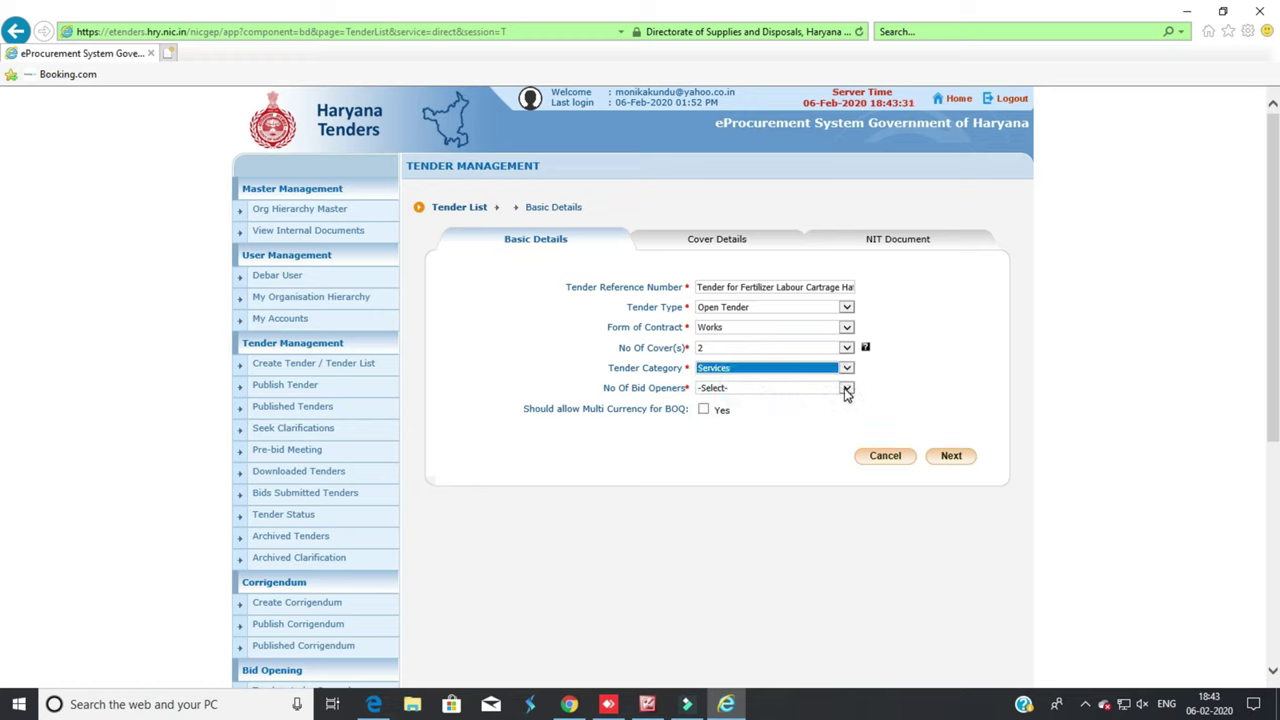
left_click(846, 391)
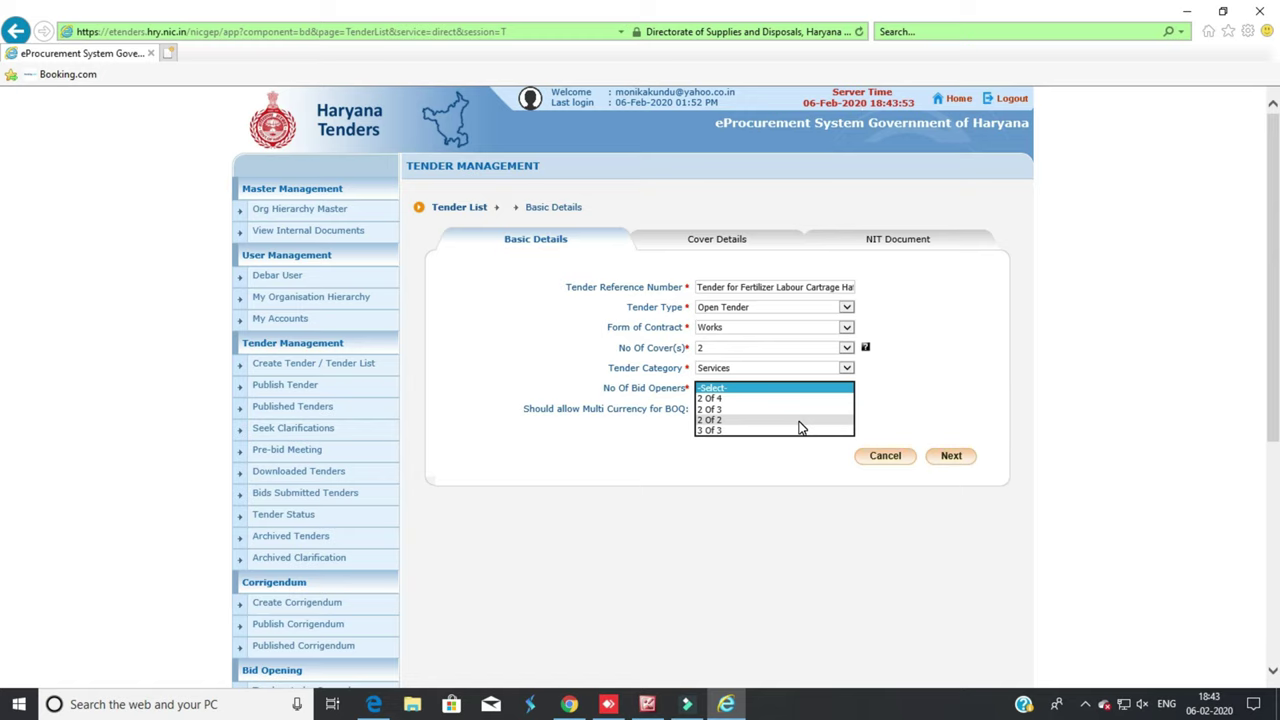
left_click(800, 420)
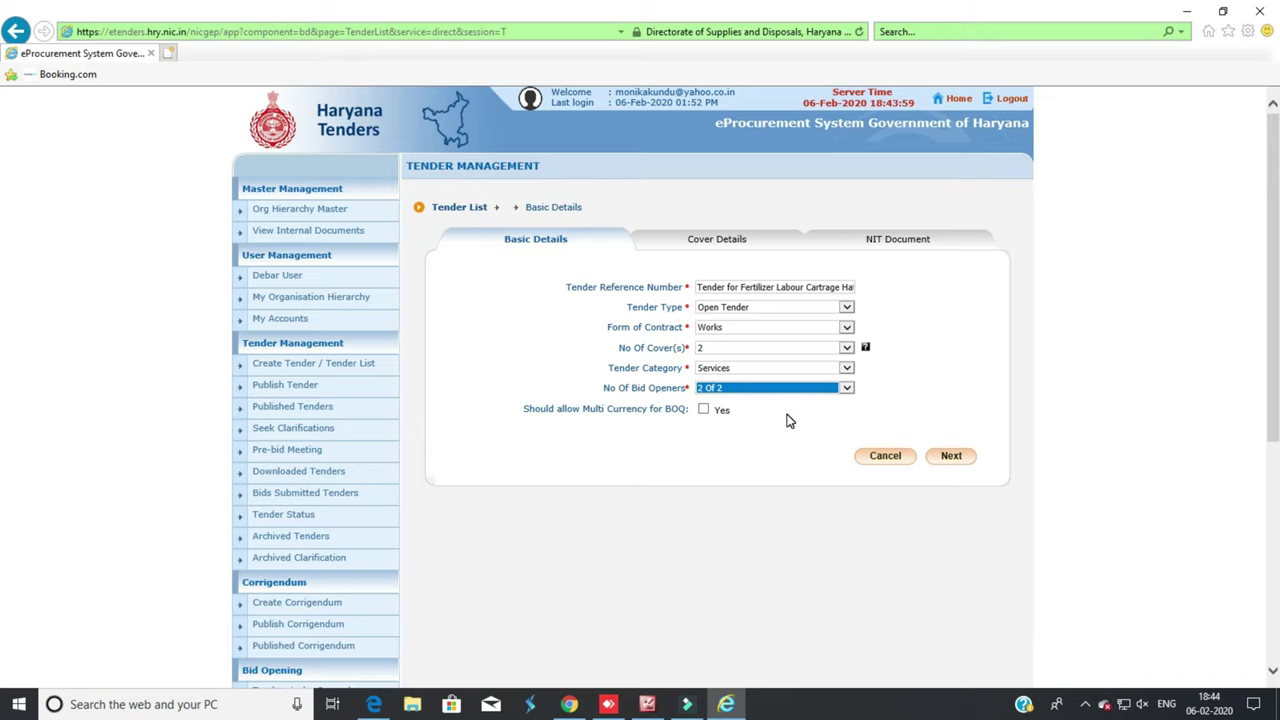
- Save the Basic Details and move on to the Cover Details tab
left_click(951, 457)
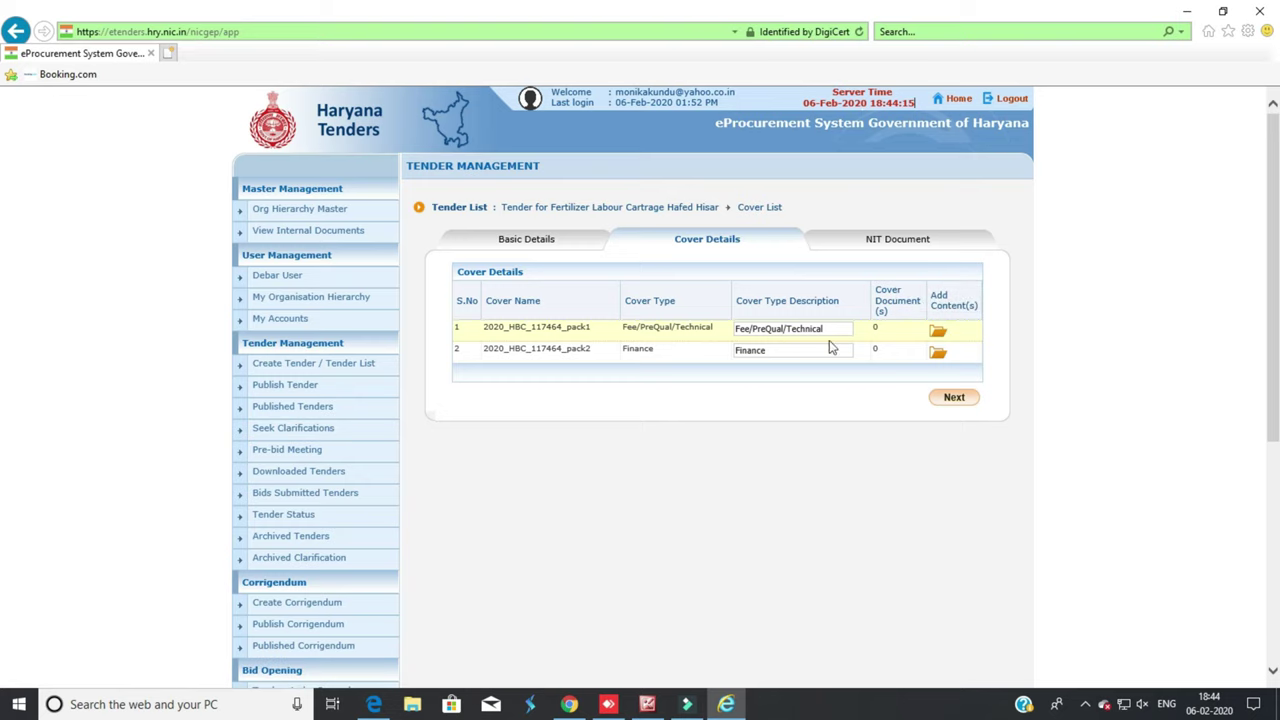
- Start the first pack's content description as 'Upload all Technical'
left_click(940, 337)
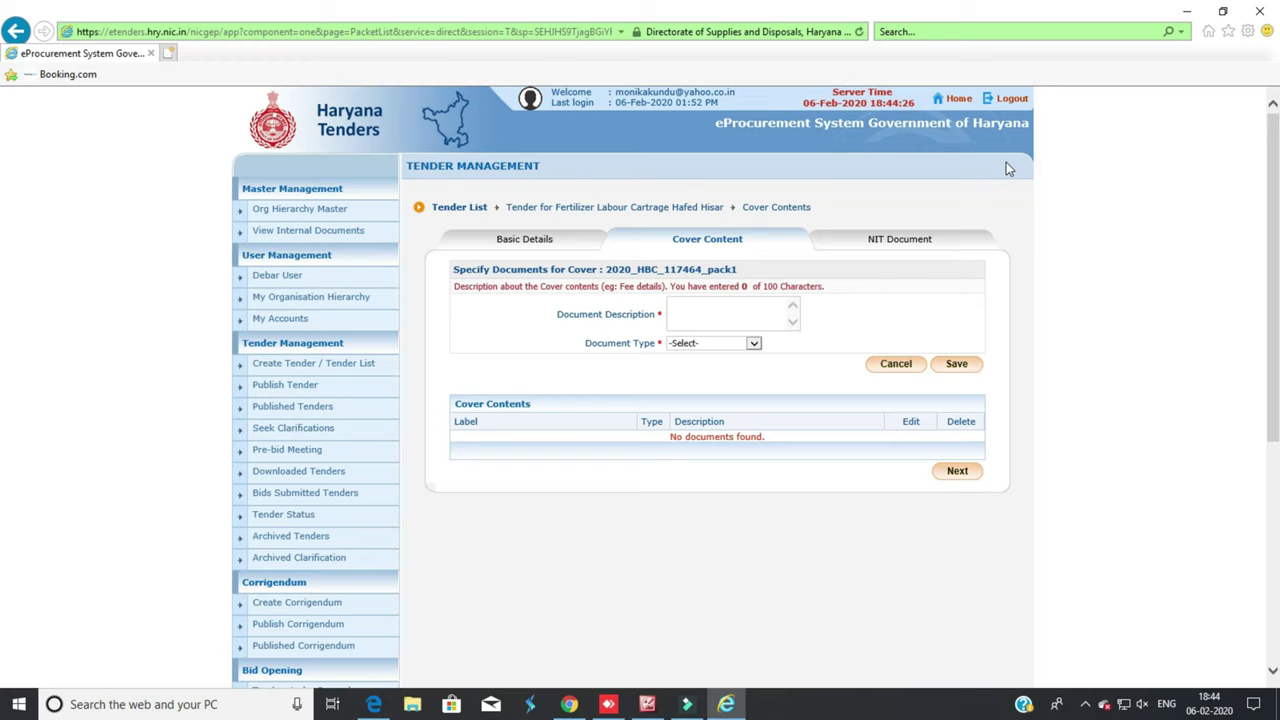
type("Uploade")
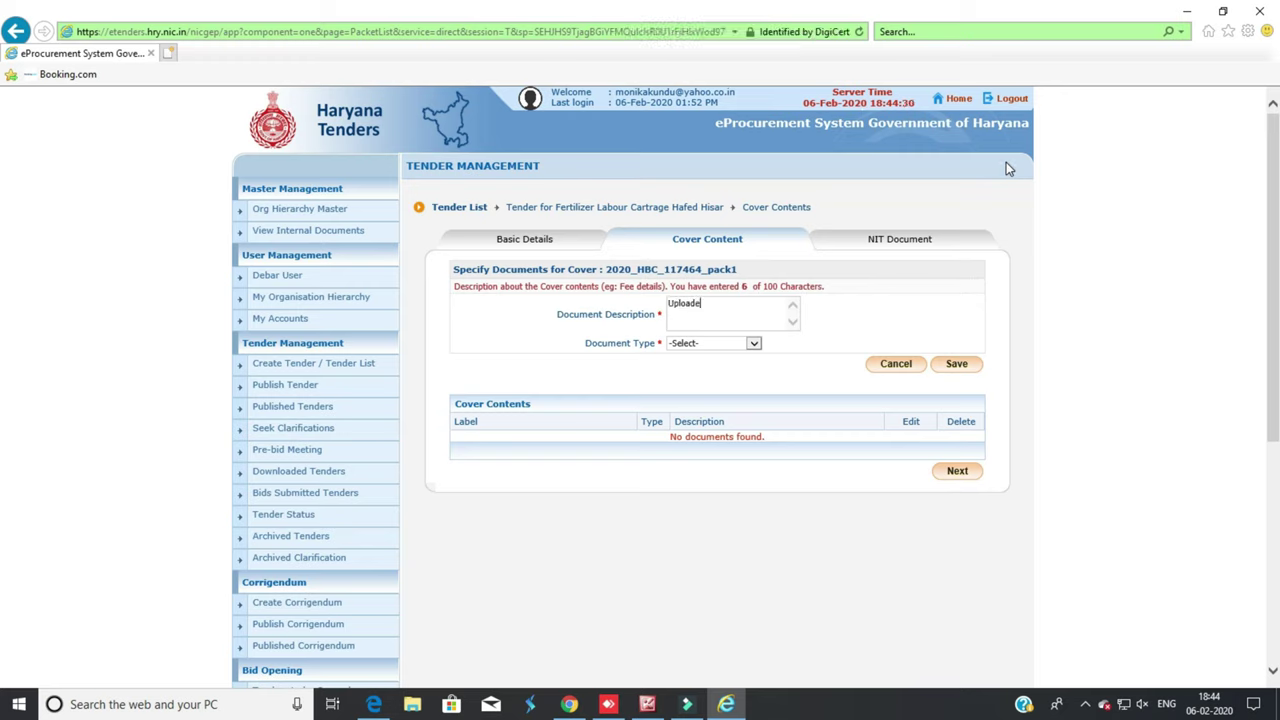
key("BackSpace")
type("all Te")
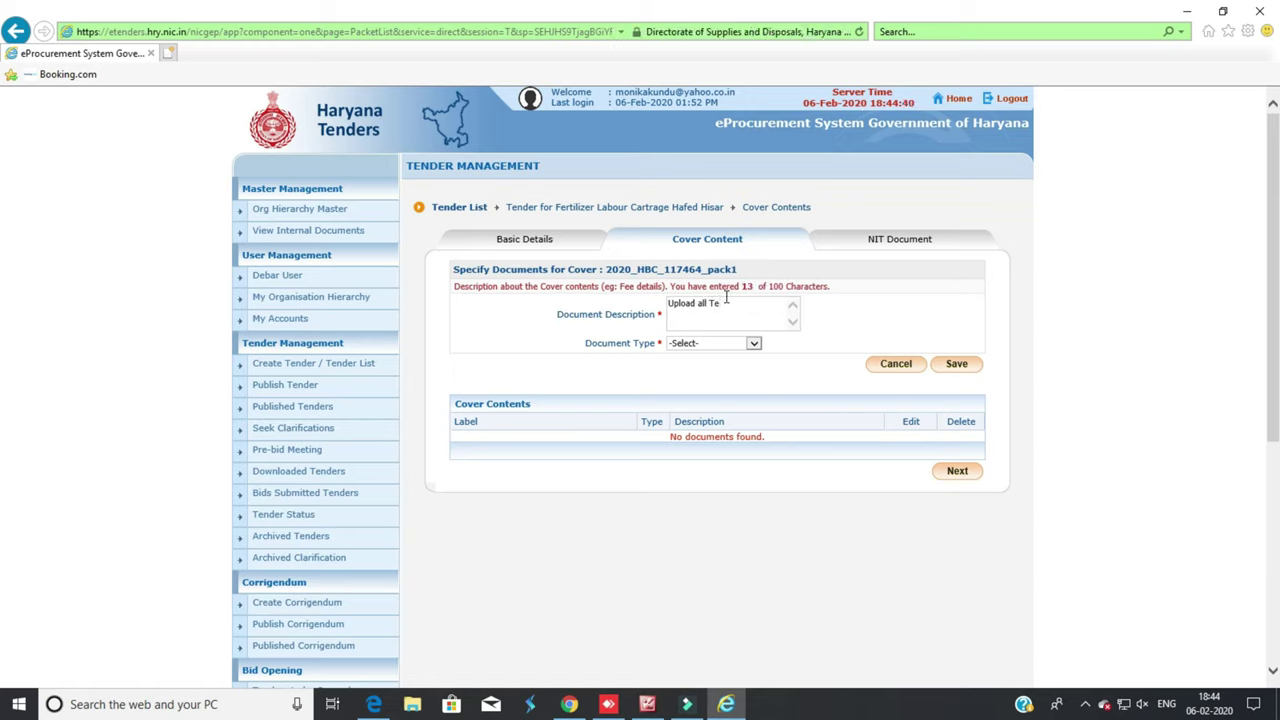
type("chnica")
- Describe the pack as 'Upload Comrecial envelope', correcting the word to Commercial
type("Com")
type("recial envelop")
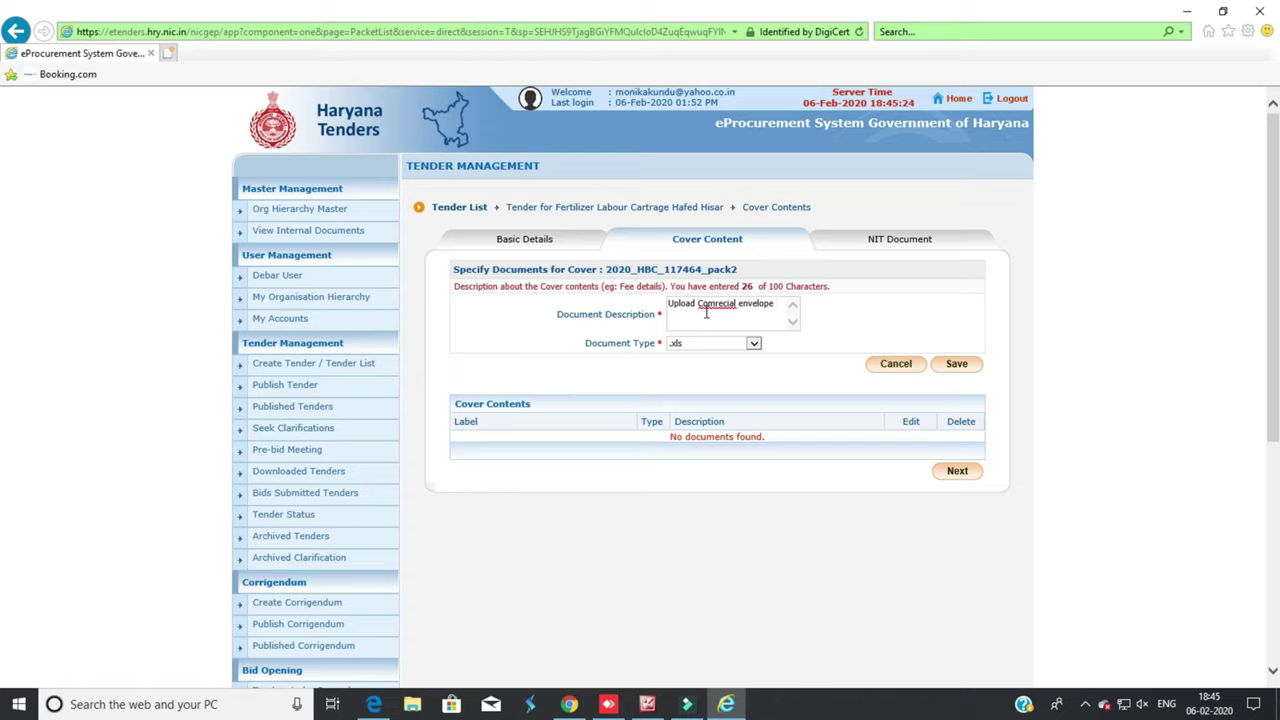
right_click(708, 303)
left_click(736, 316)
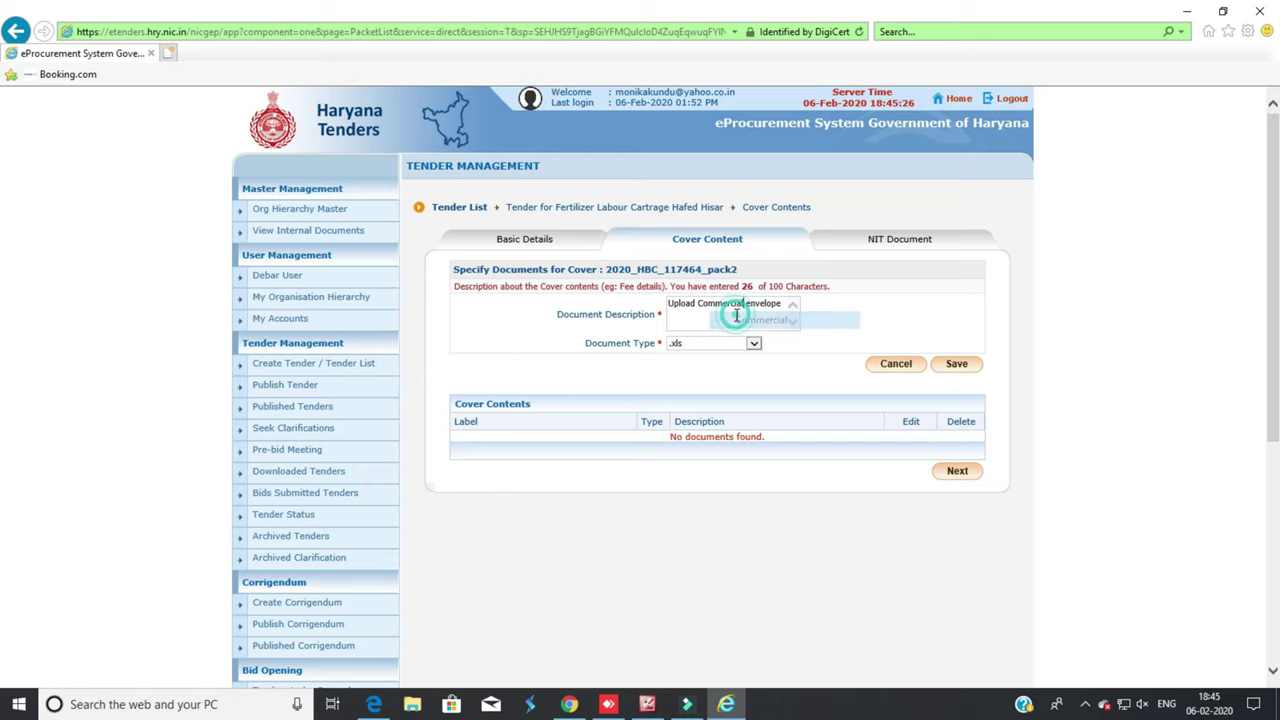
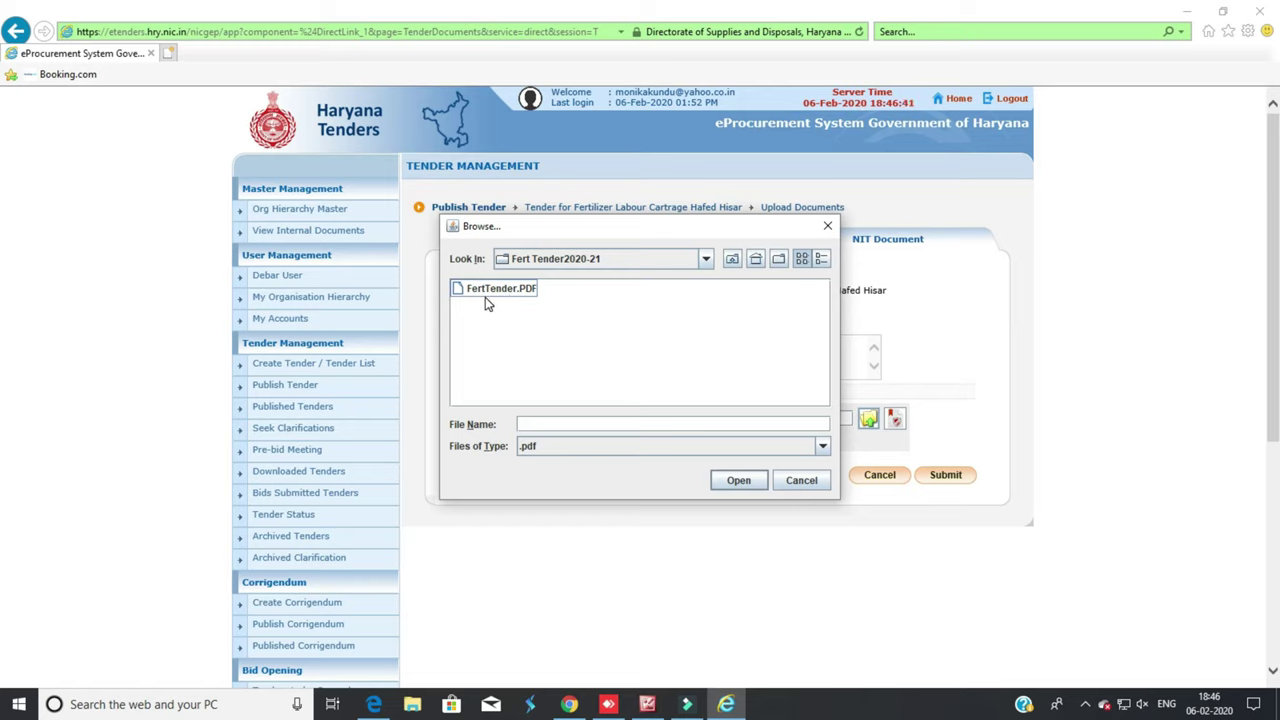
- Attach FertTender.PDF as the NIT document and digitally sign it with the smart card PIN
left_click(491, 293)
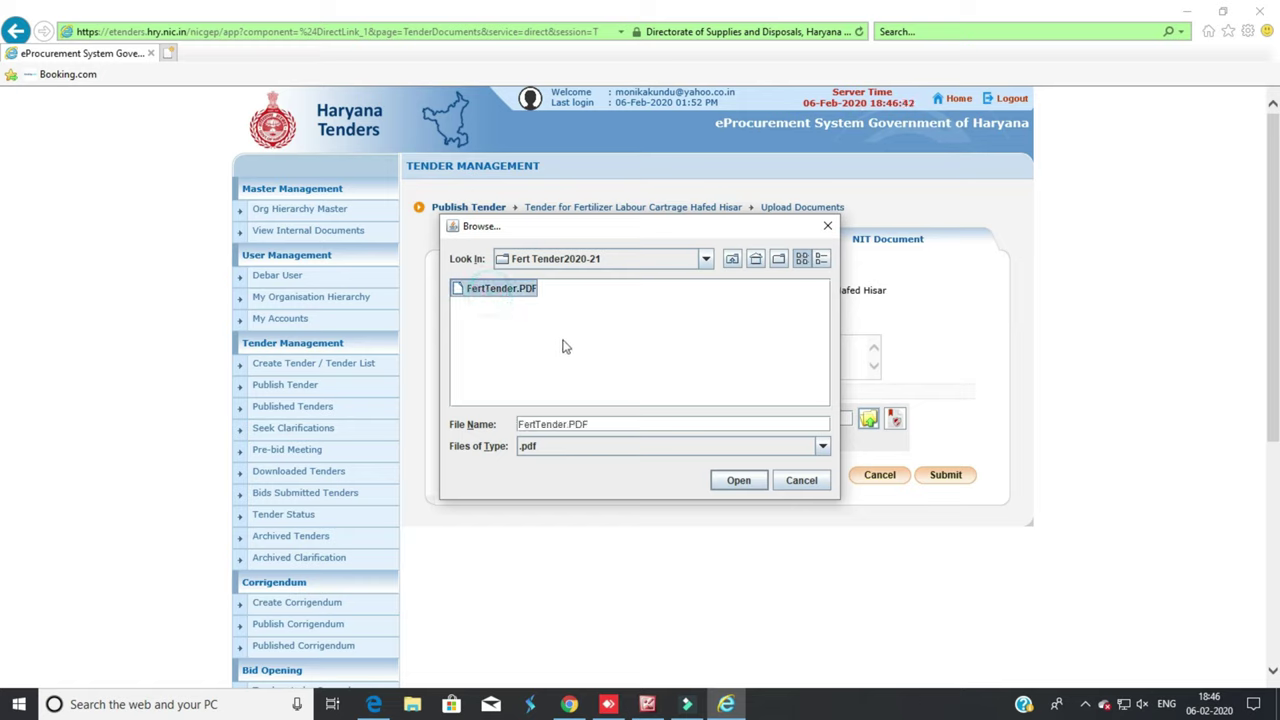
left_click(740, 482)
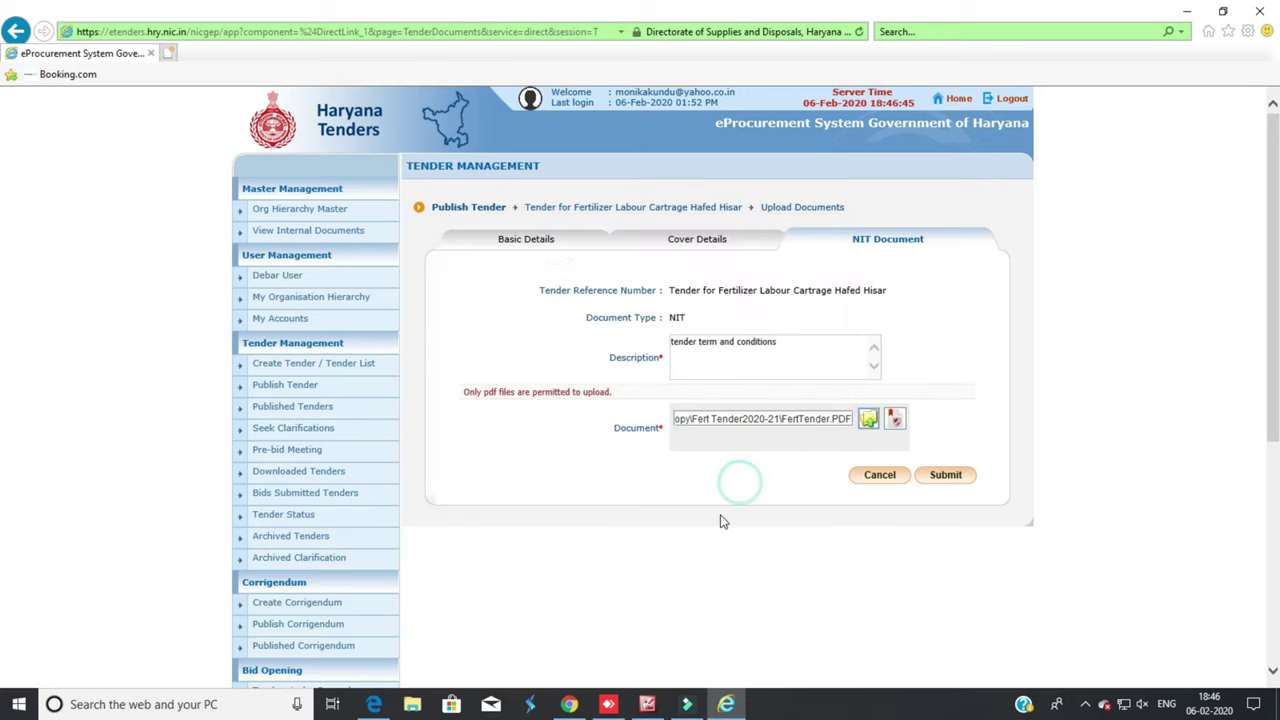
left_click(896, 421)
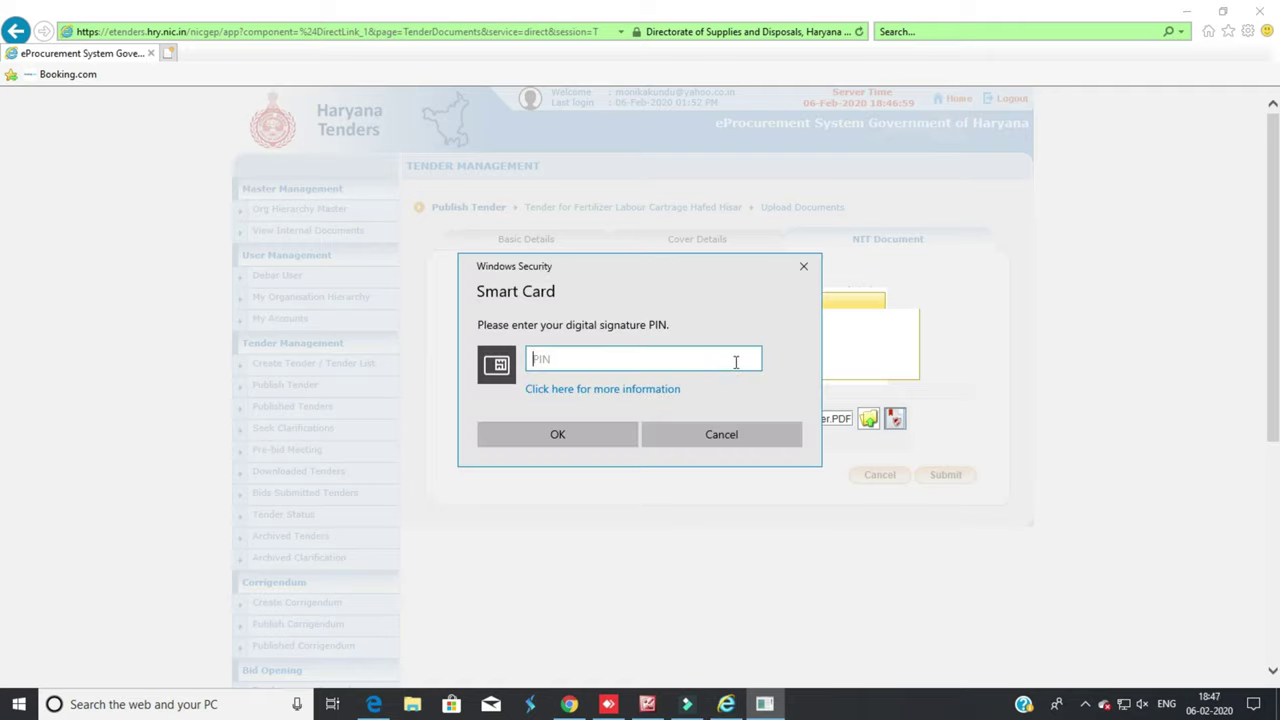
left_click(668, 361)
left_click(580, 434)
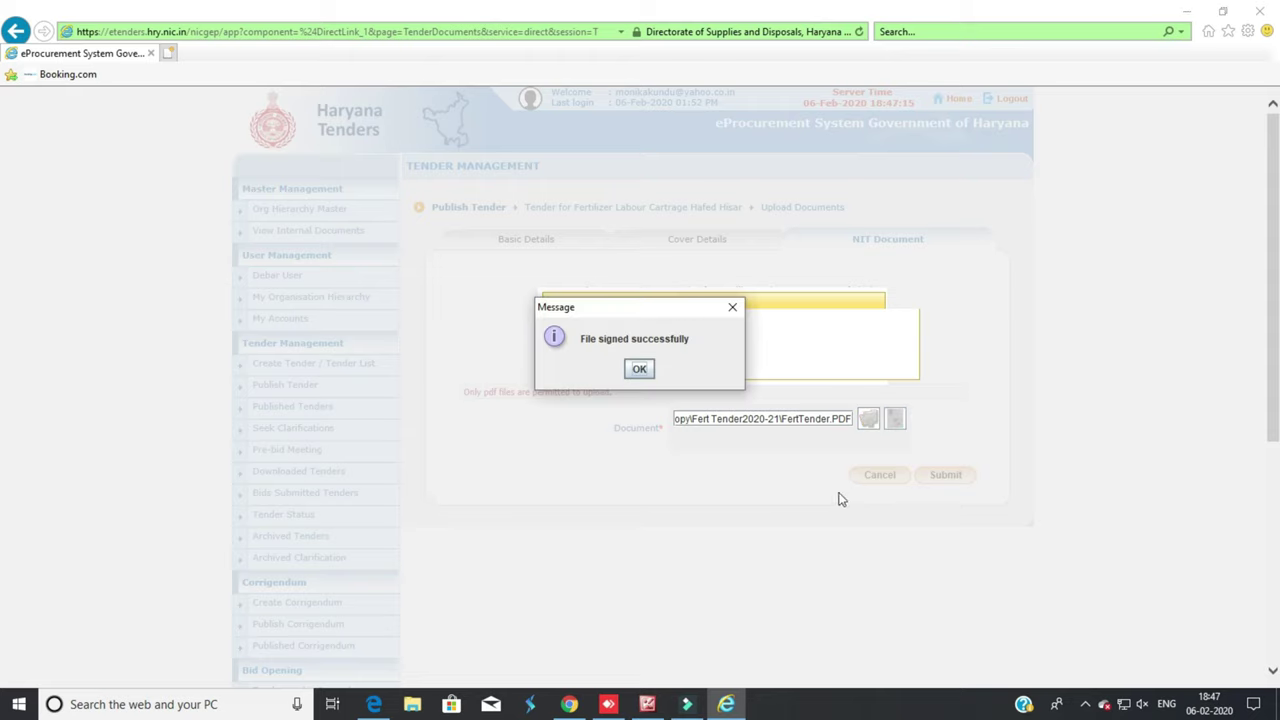
left_click(640, 370)
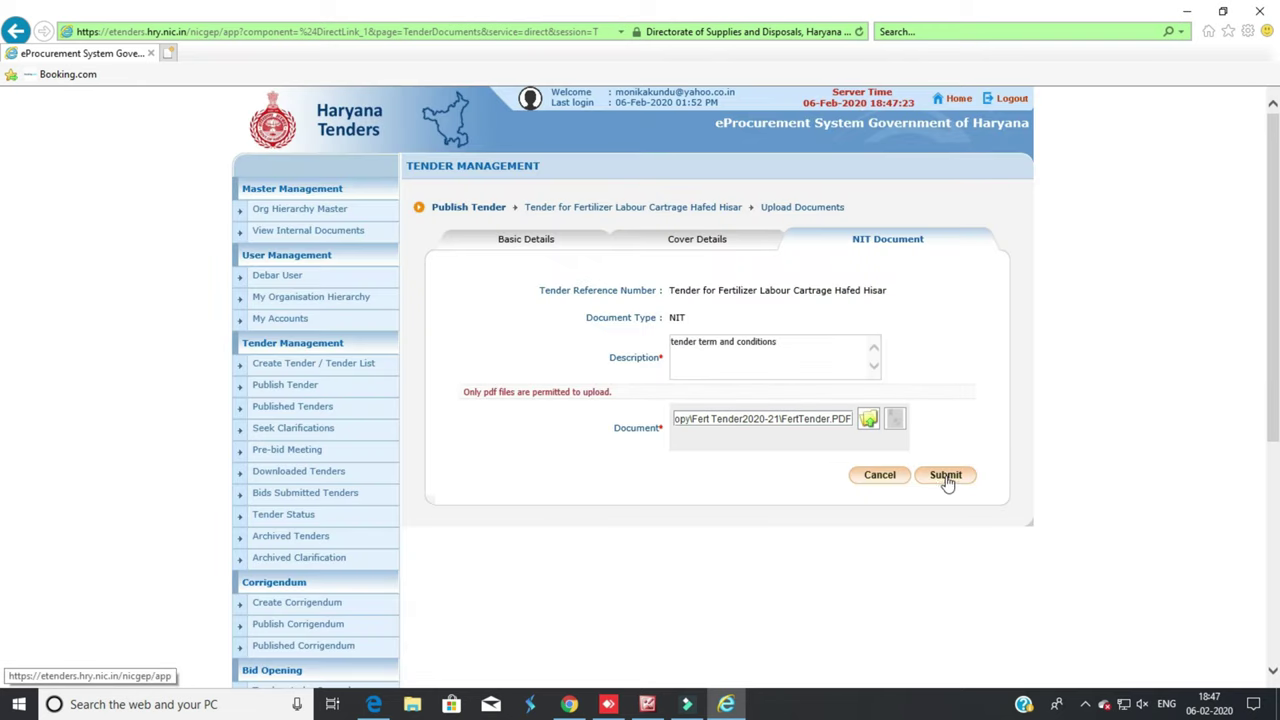
- Submit the signed NIT document, then open and review Tendernotice_1.pdf in Acrobat Reader
left_click(948, 480)
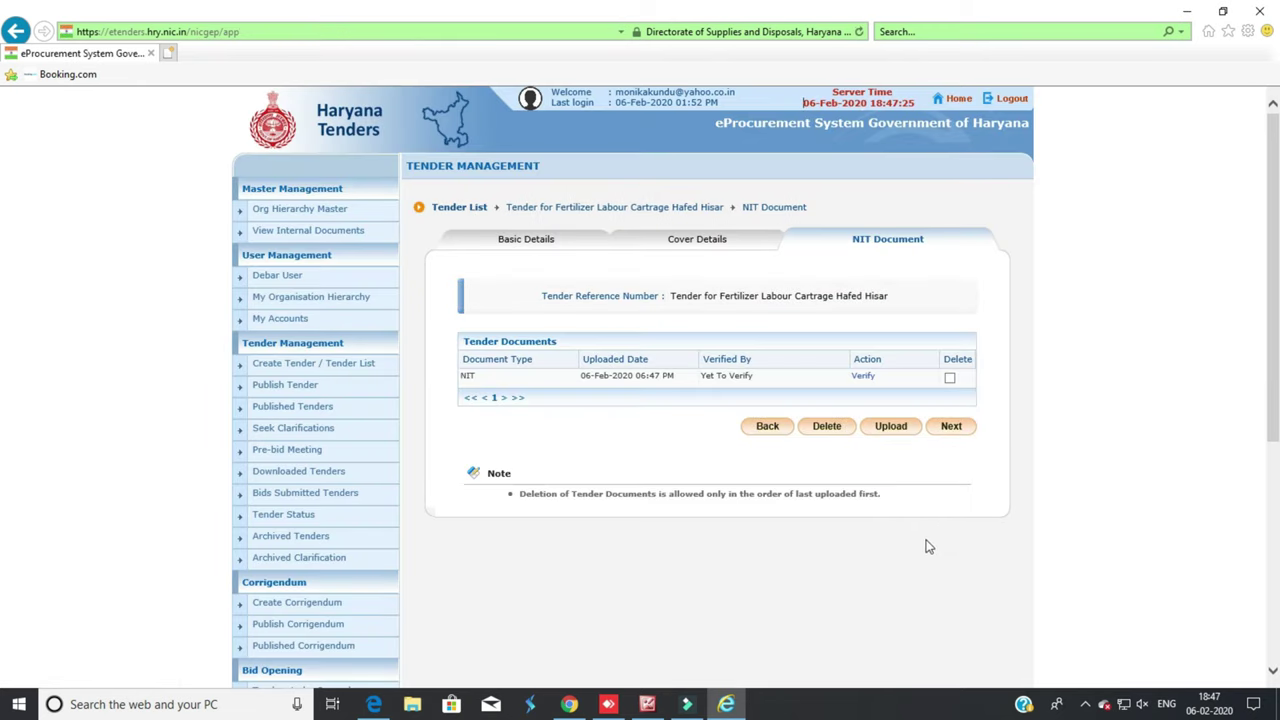
left_click(864, 378)
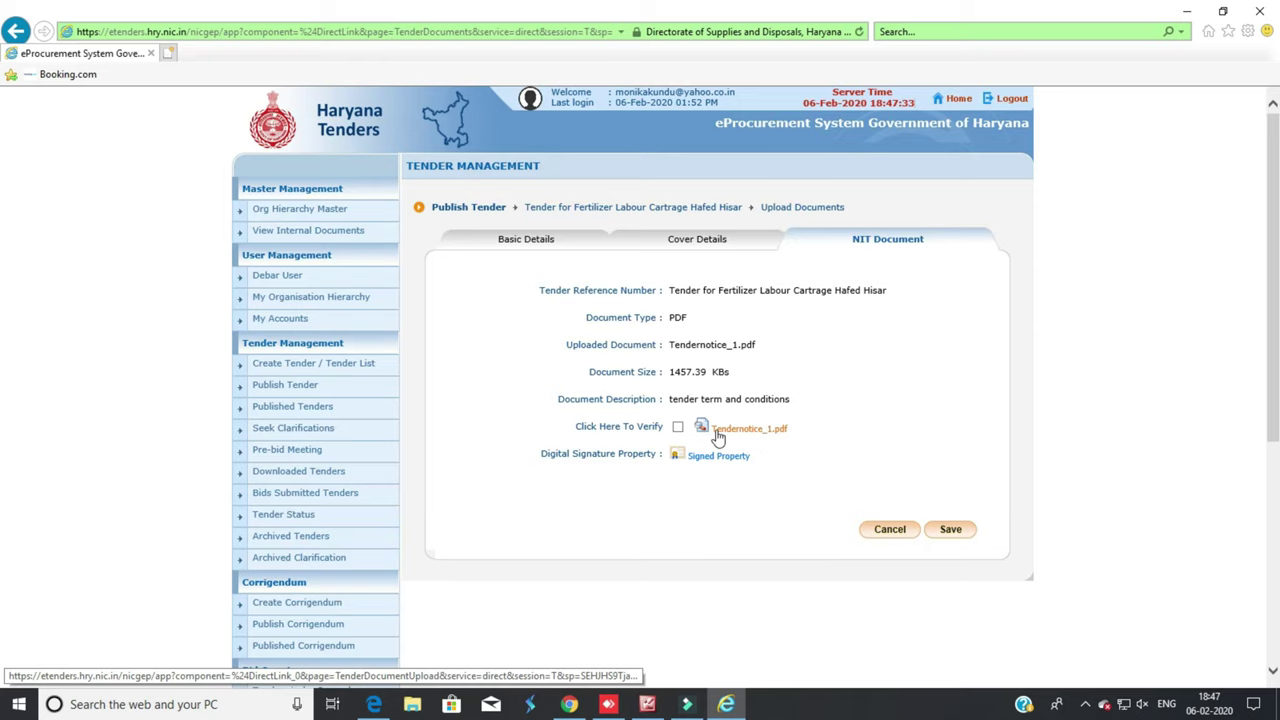
left_click(722, 430)
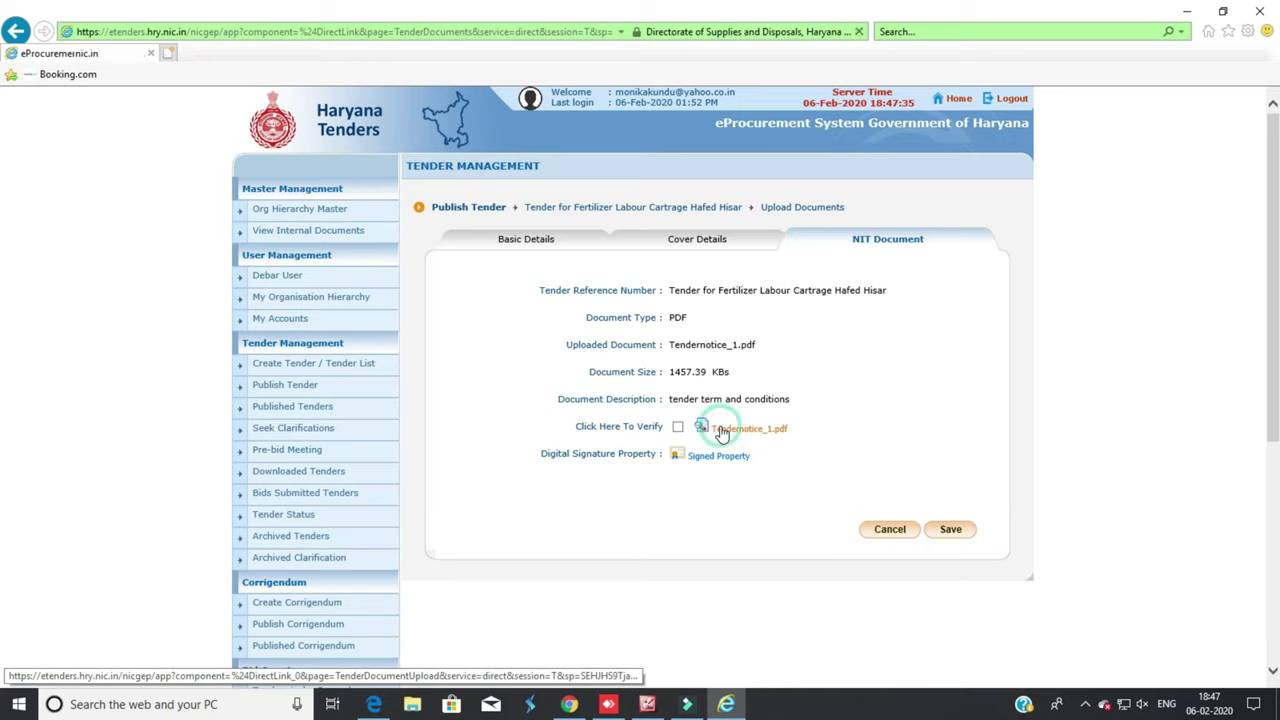
left_click(840, 671)
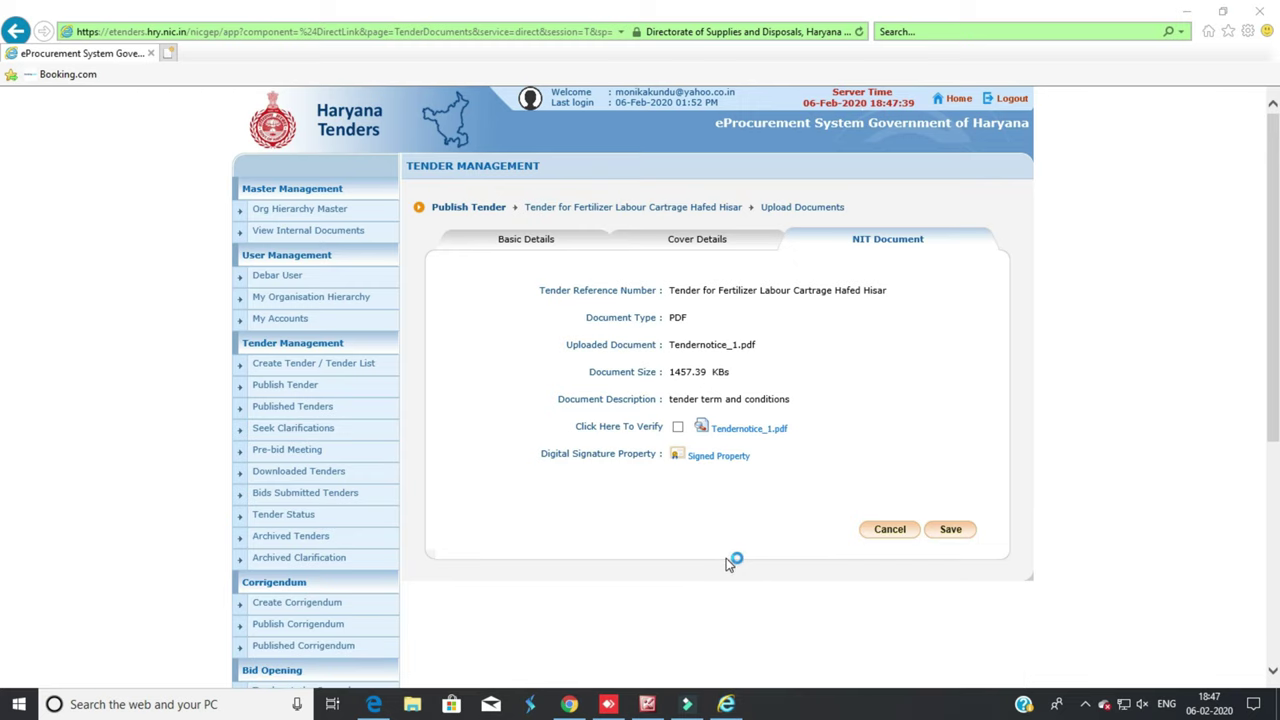
scroll(867, 470, "down", 10)
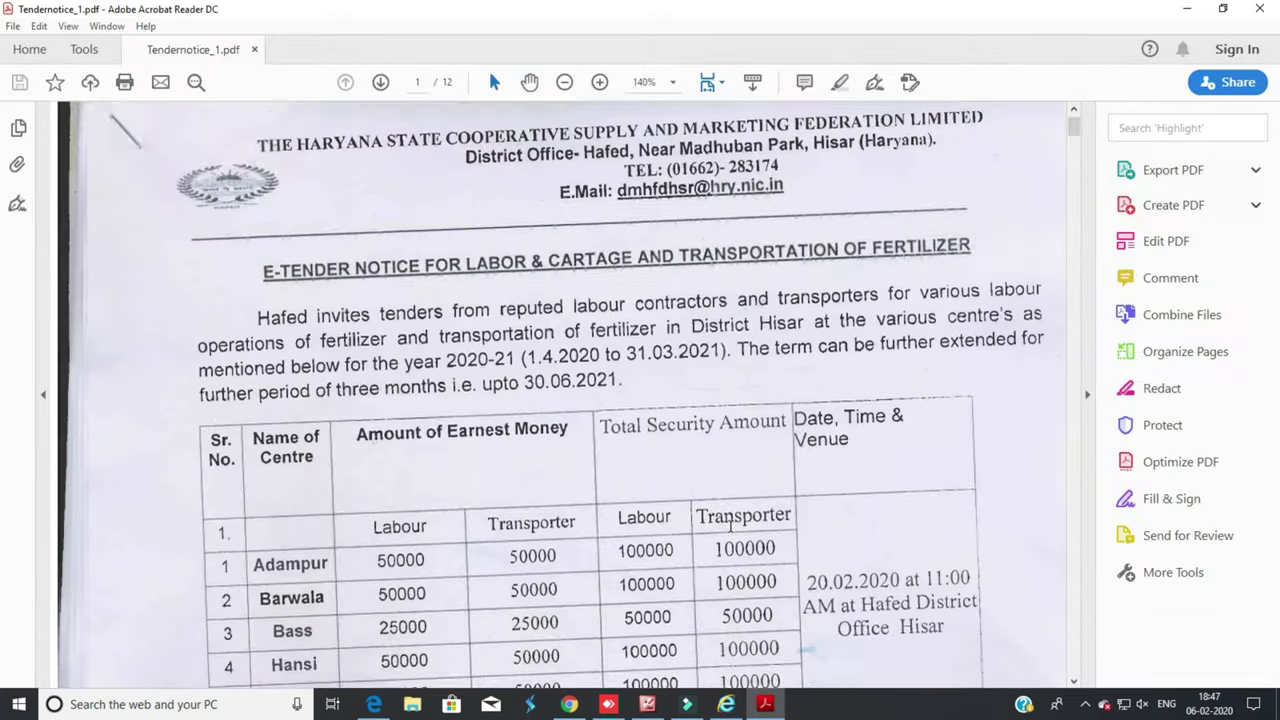
scroll(867, 470, "down", 6)
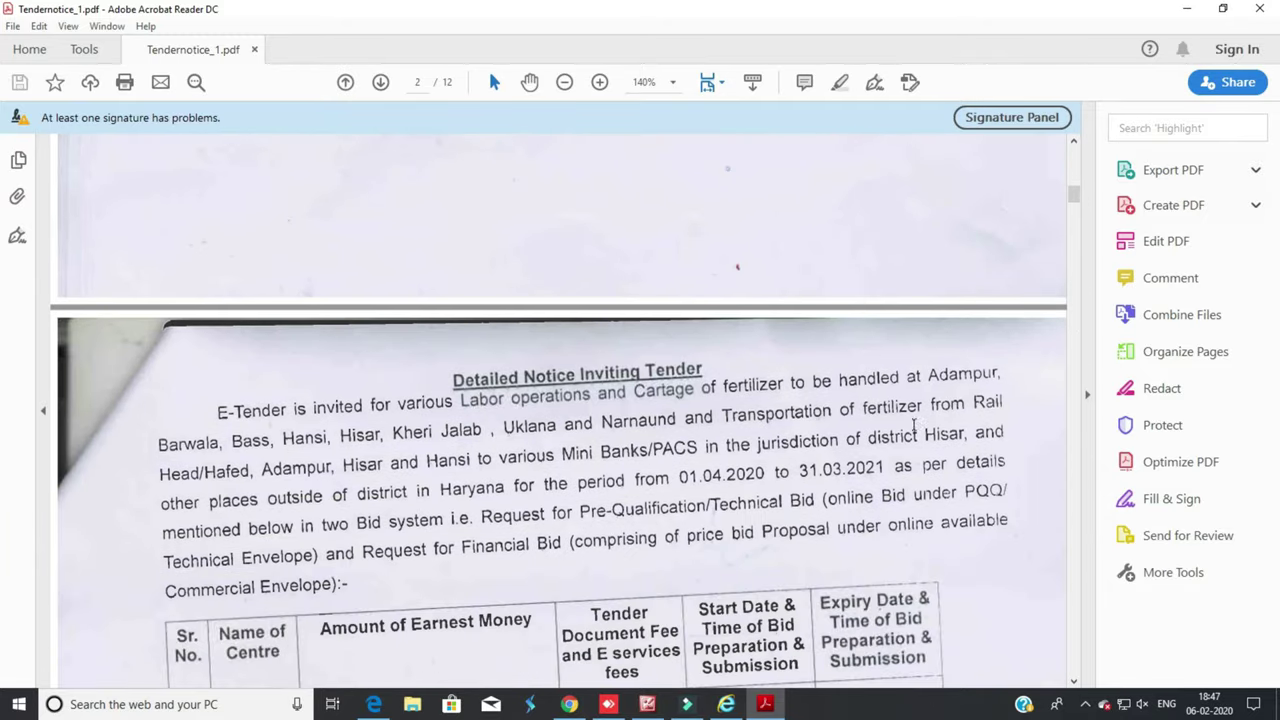
left_click(1262, 12)
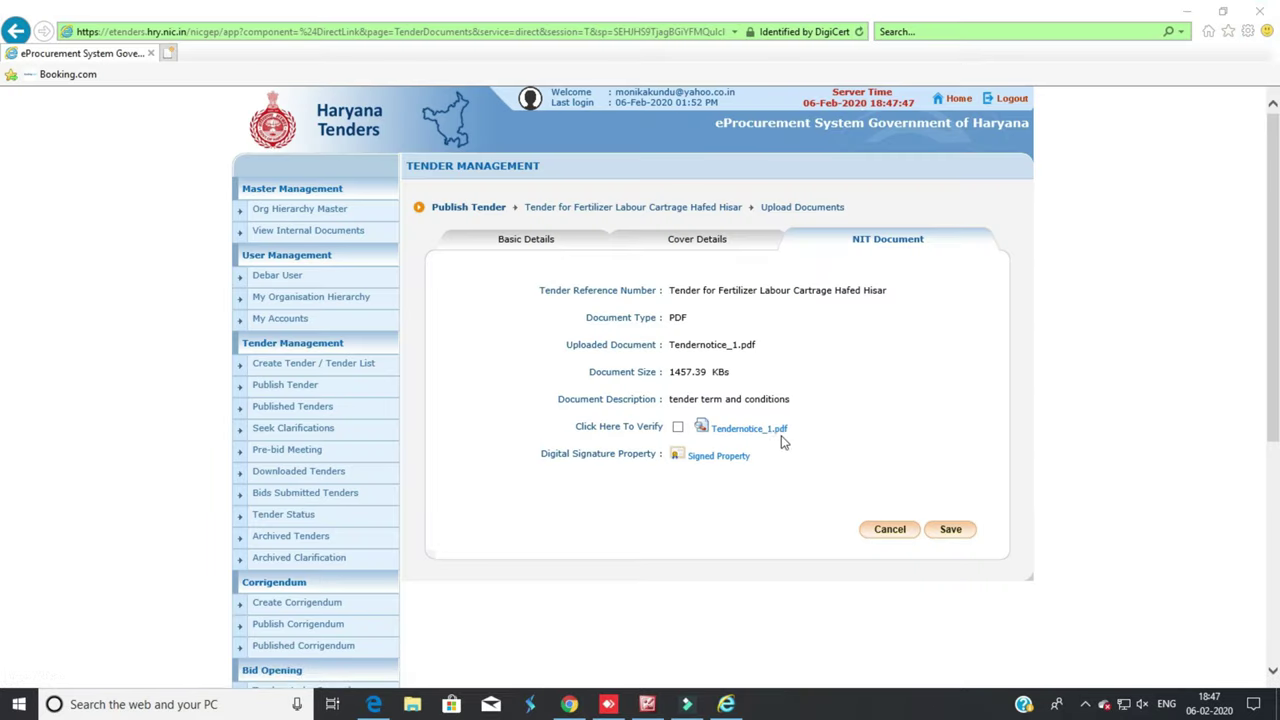
- Mark the NIT document as verified, save, and continue to the Work/Item Details form
left_click(678, 427)
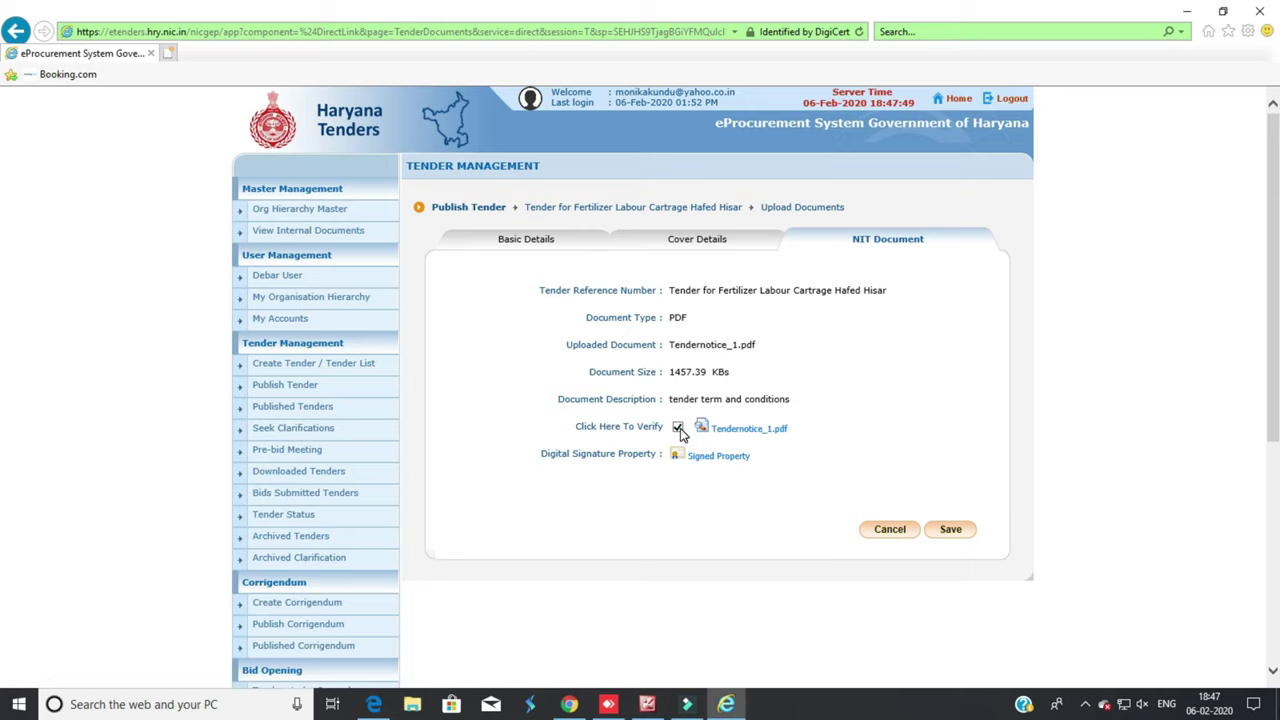
left_click(950, 530)
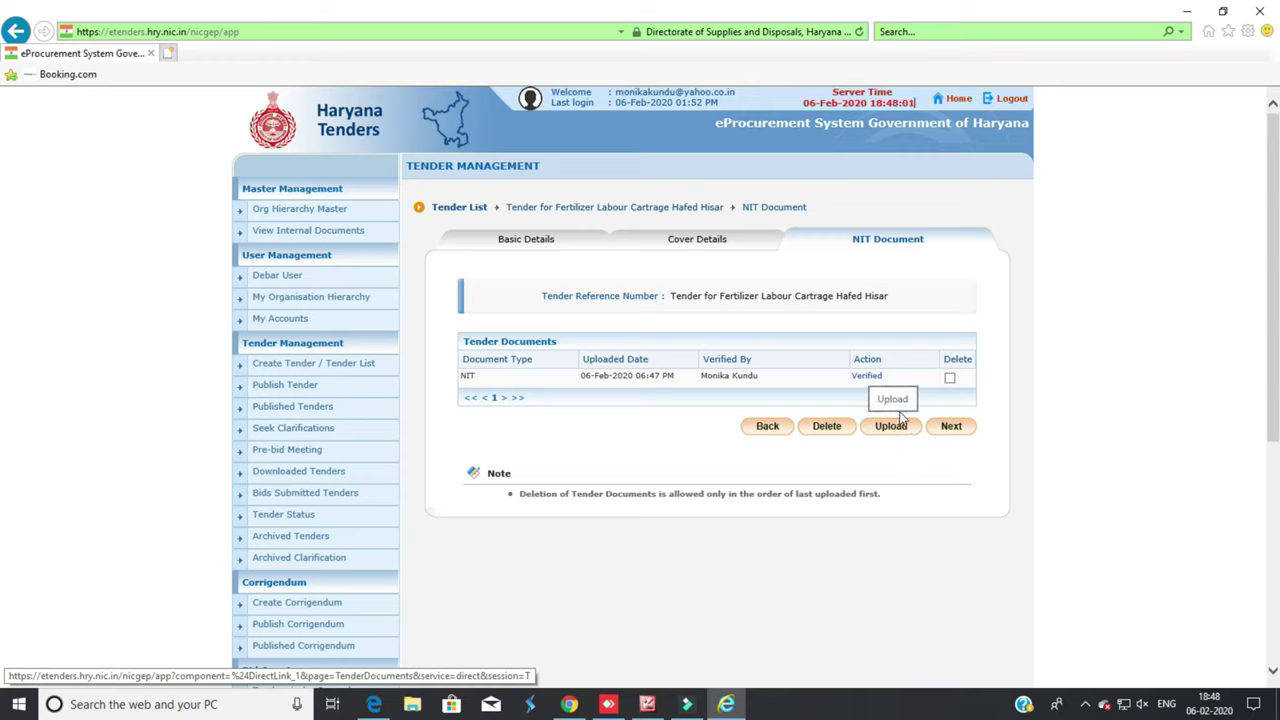
left_click(948, 430)
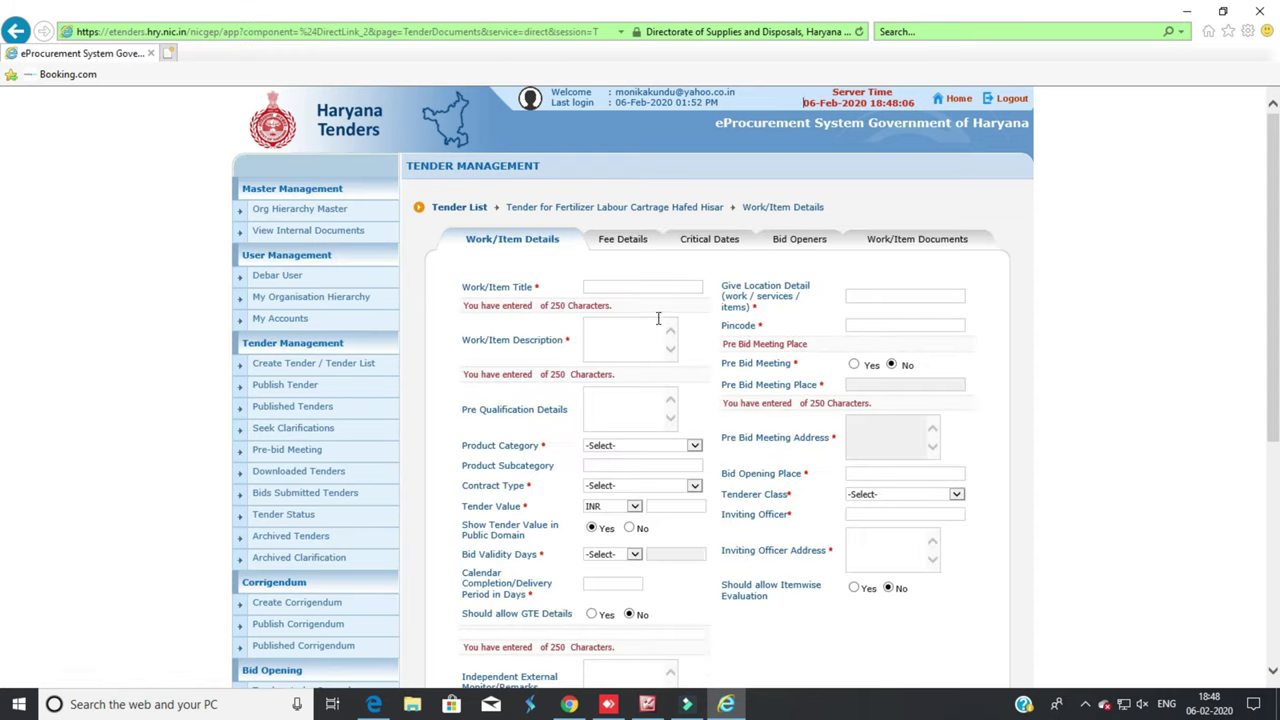
- Fill the Work/Item Title with the previously used E-Tender notice entry
left_click(656, 286)
left_click(656, 286)
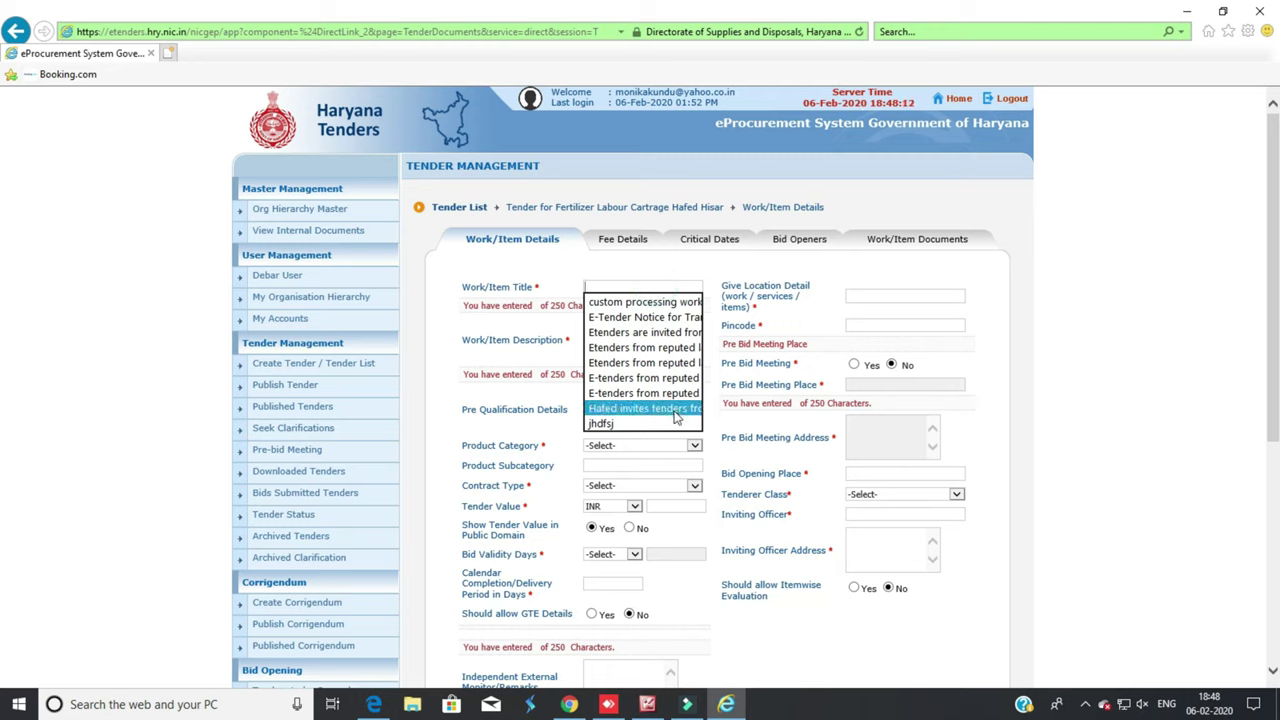
left_click(665, 302)
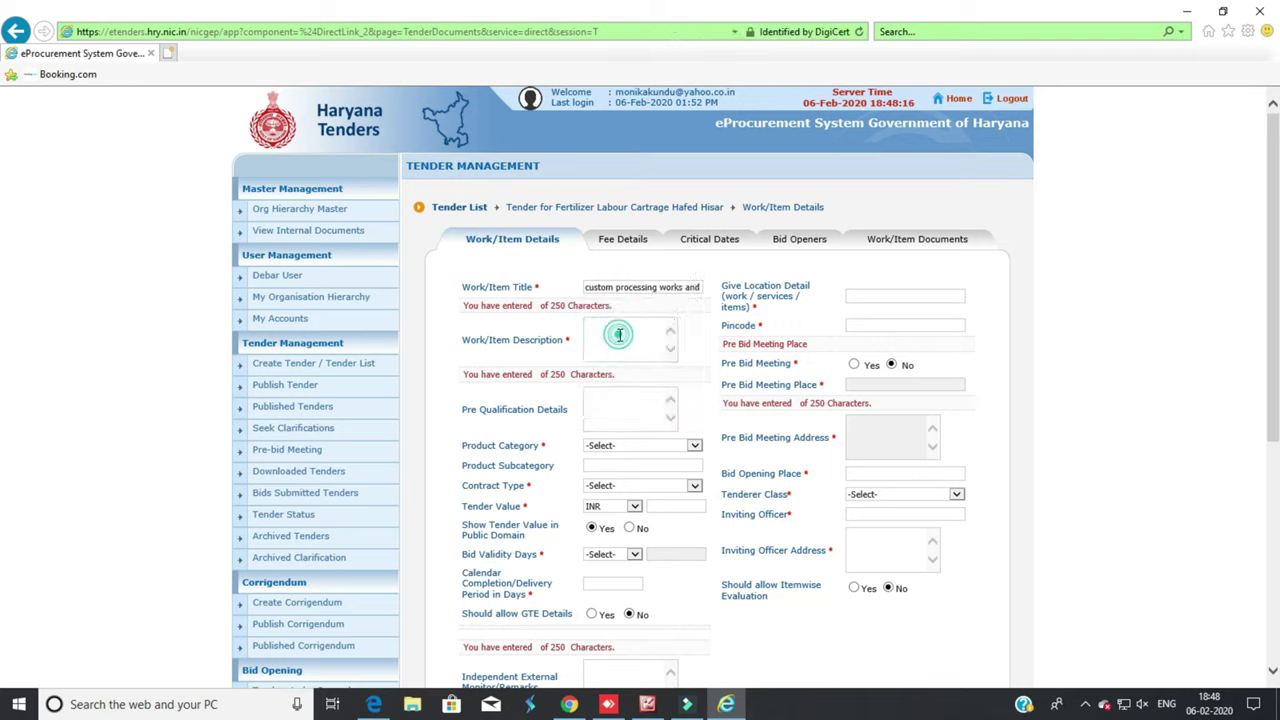
left_click(619, 334)
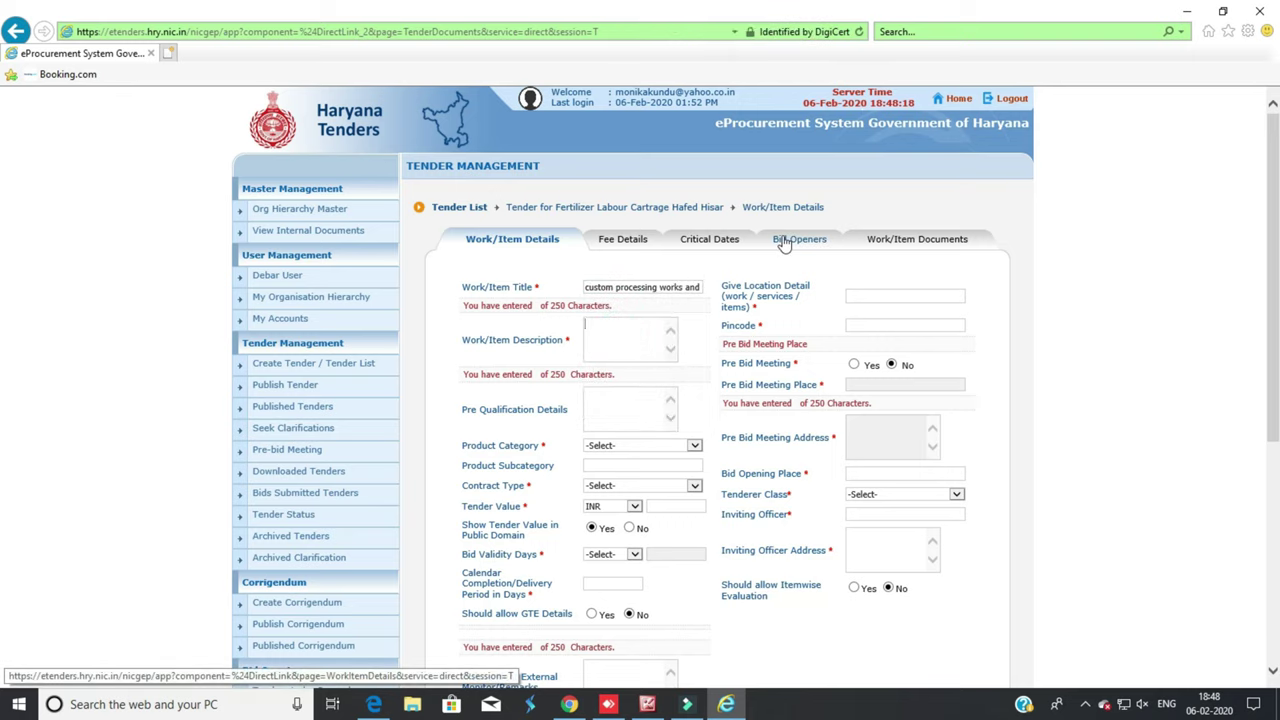
left_click(677, 287)
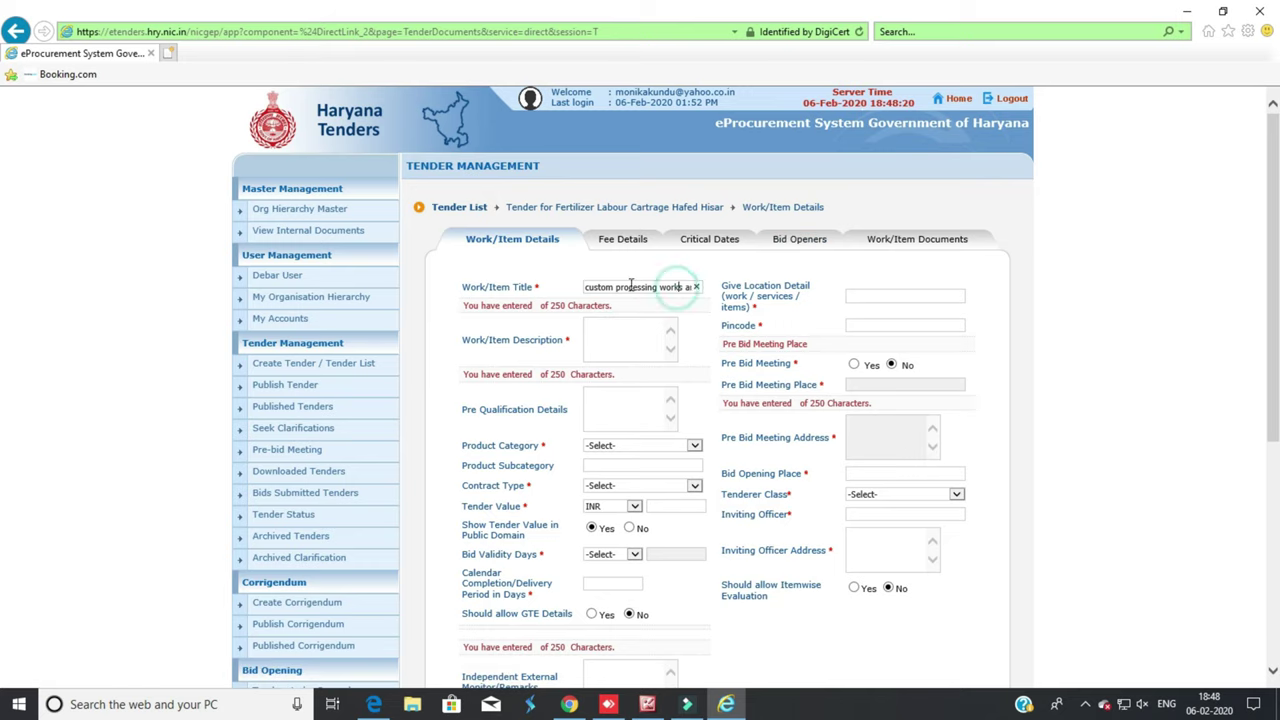
left_click_drag(585, 287, 708, 302)
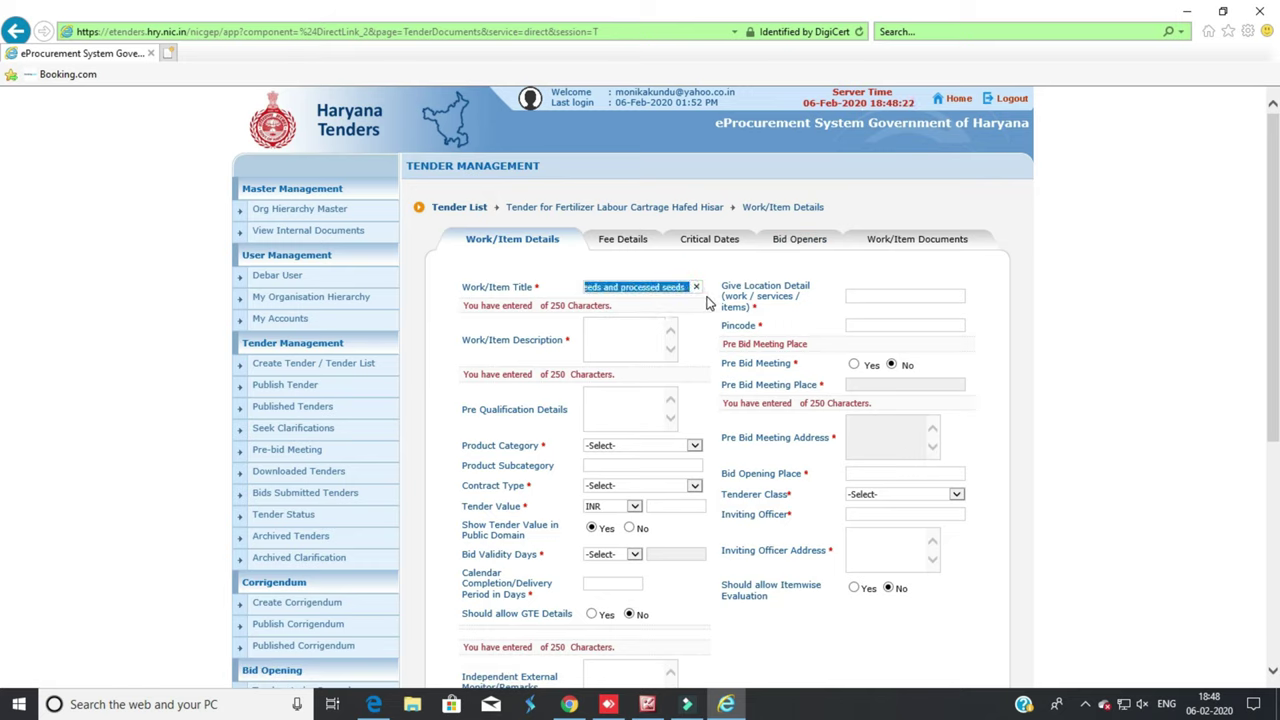
key("BackSpace")
left_click(663, 287)
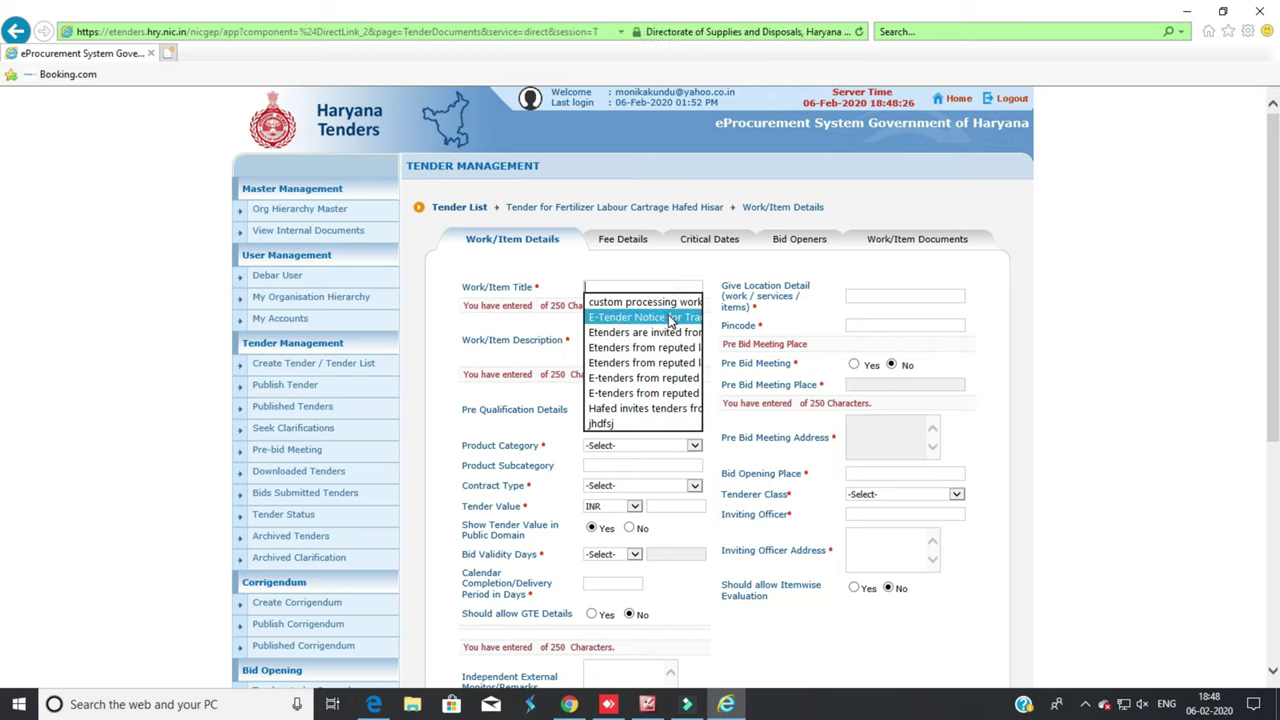
left_click(670, 318)
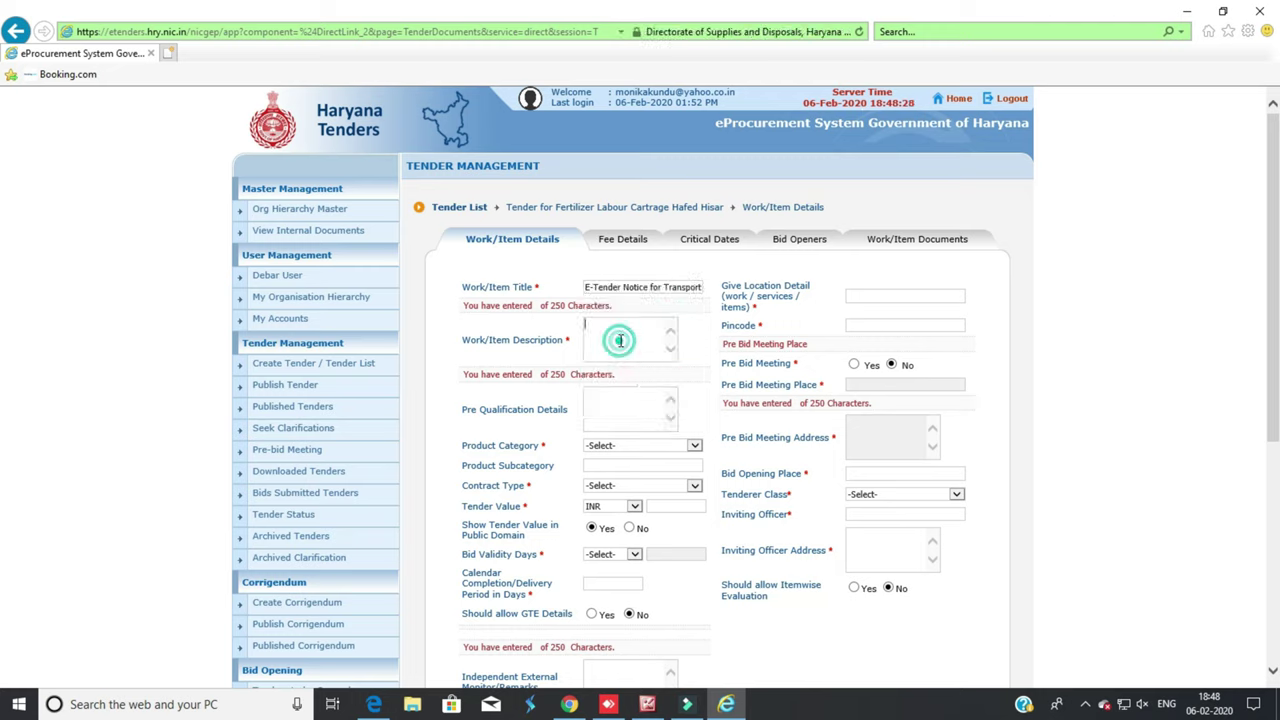
- Enter the description 'fertilizer tender' and set Product Category to Fertilizer
type("fertiliz")
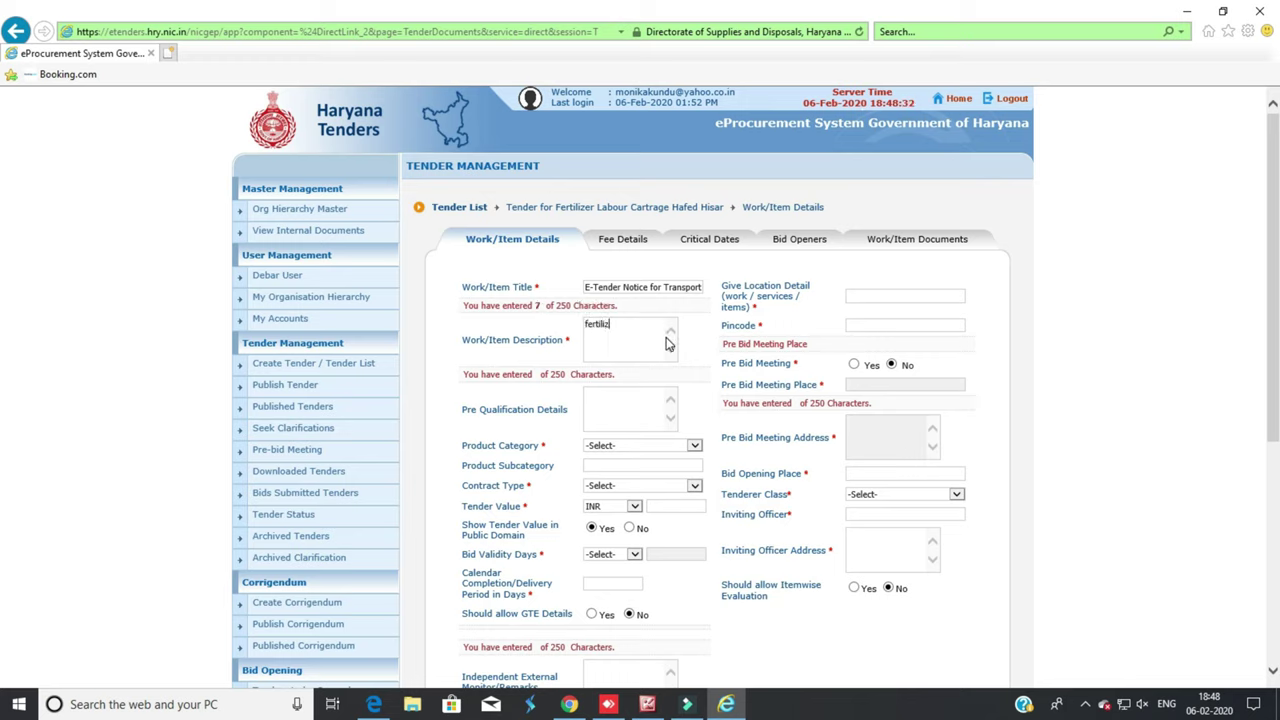
type("er")
type("tender")
left_click(640, 445)
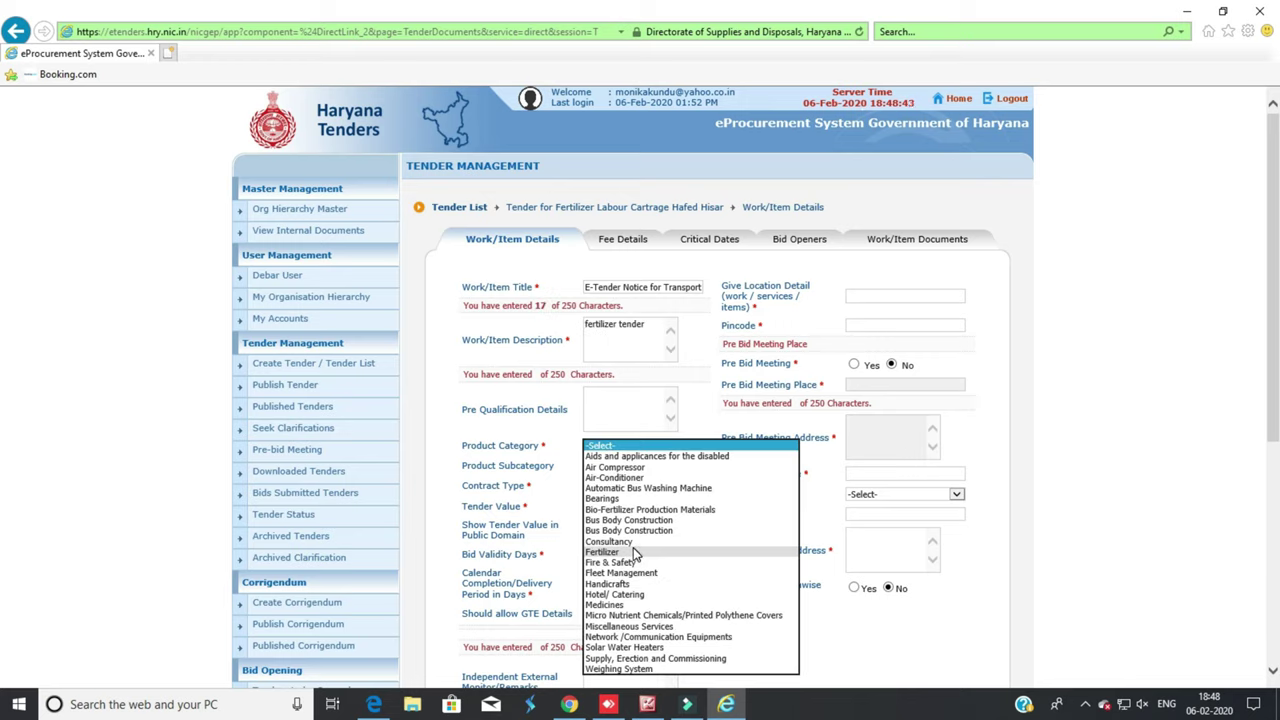
left_click(633, 551)
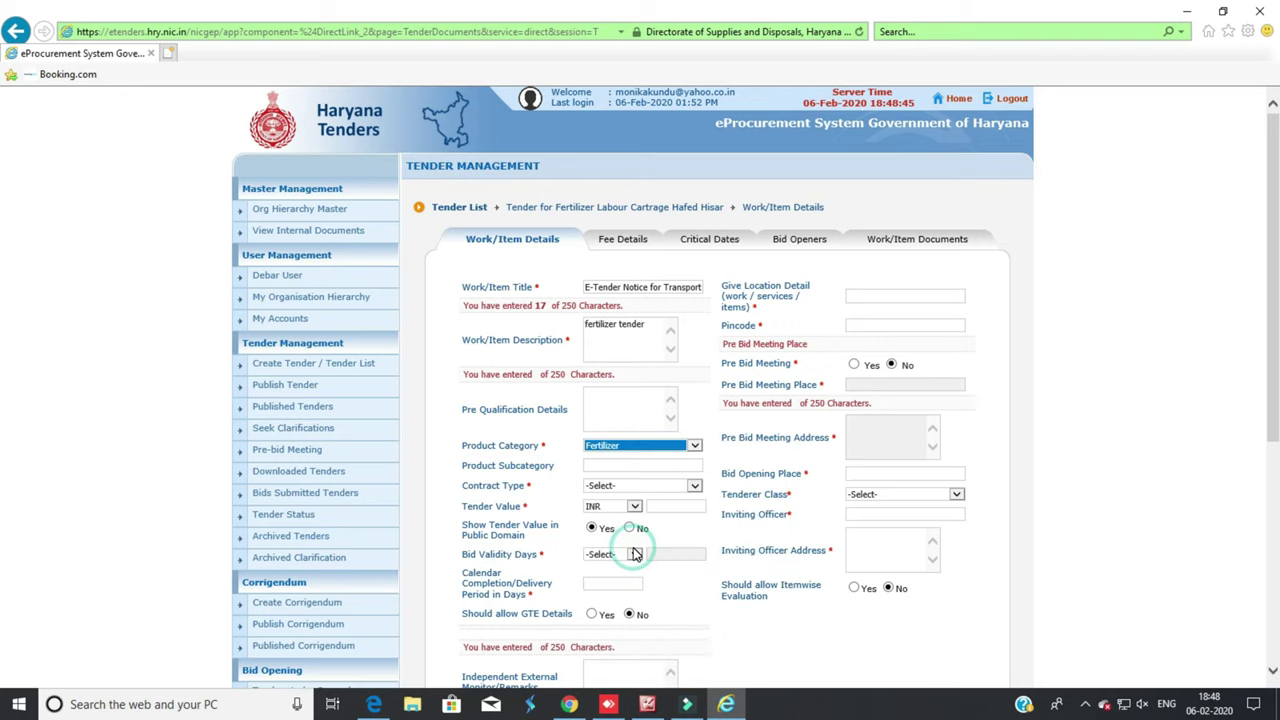
left_click(660, 465)
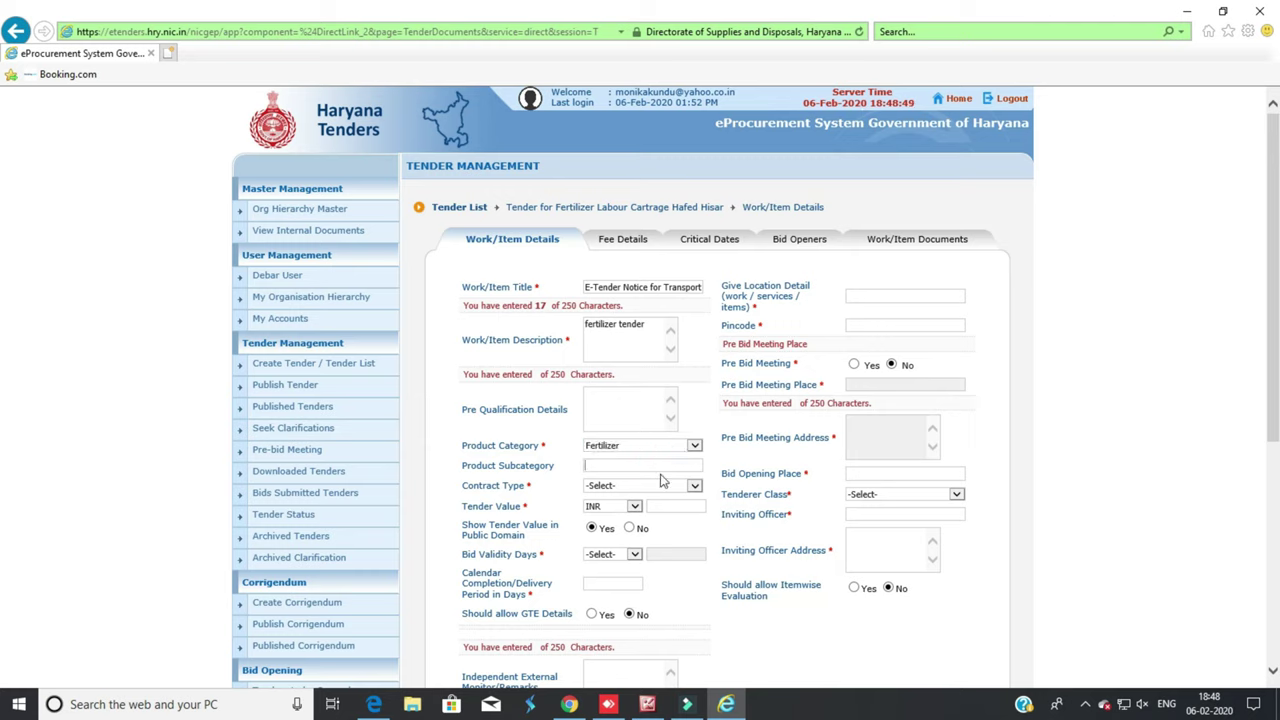
- Set subcategory Urea and DAP, contract type Tender, and tender value 500000
type("U")
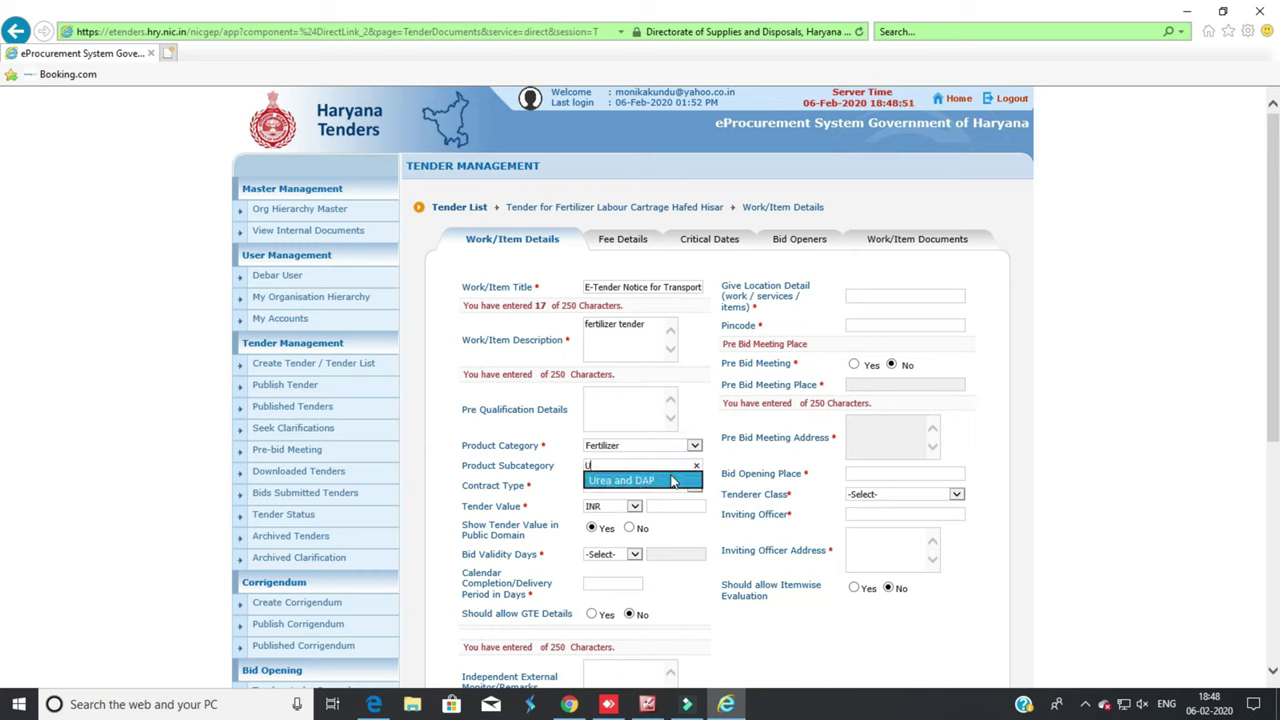
left_click(738, 479)
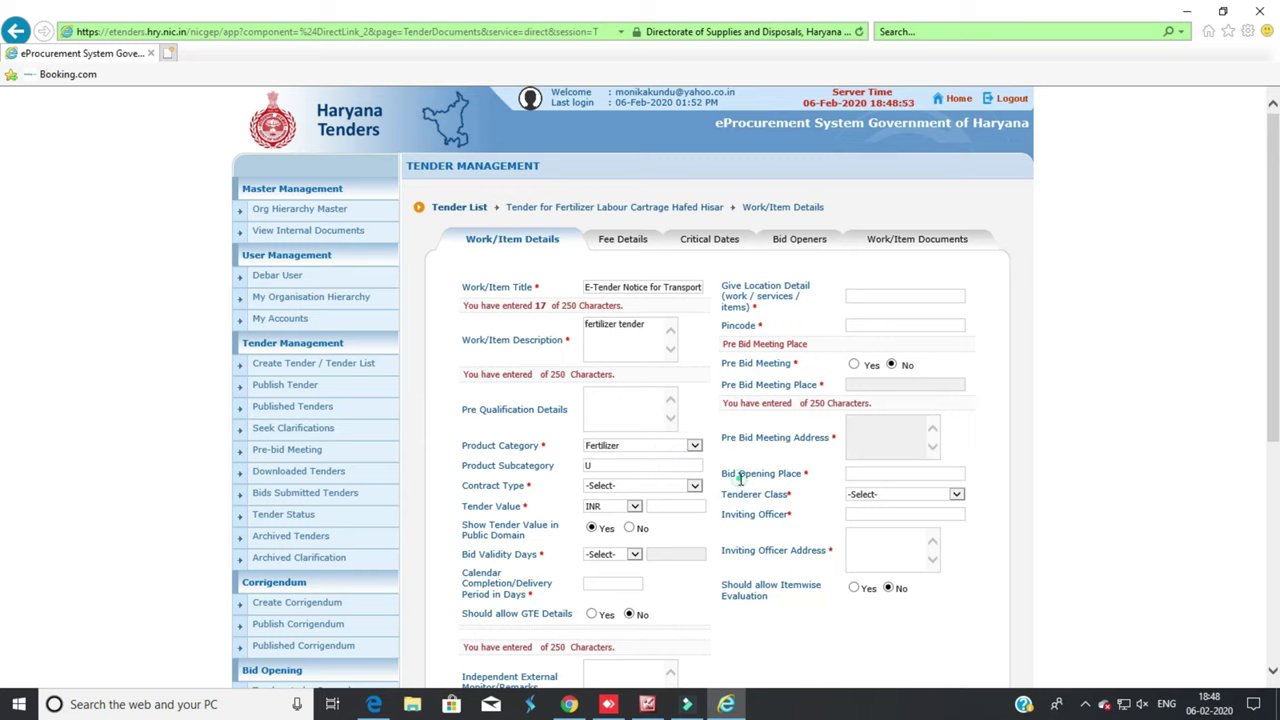
left_click(681, 465)
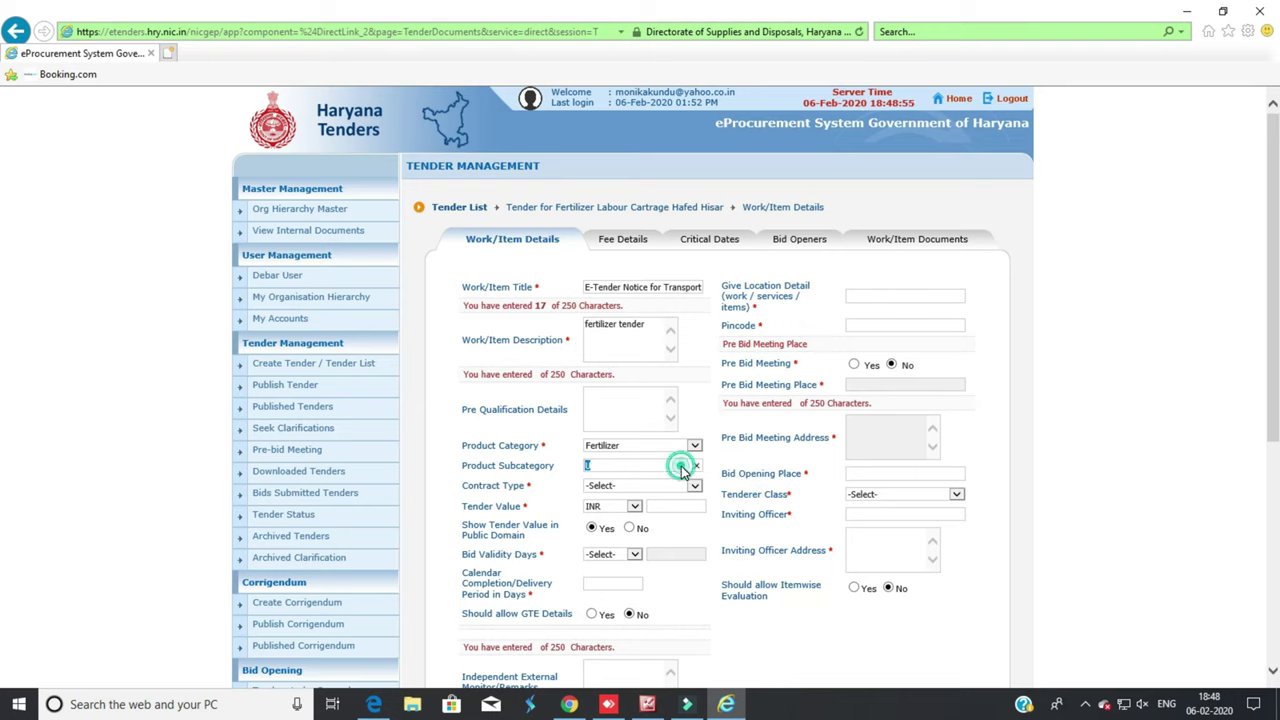
left_click(661, 481)
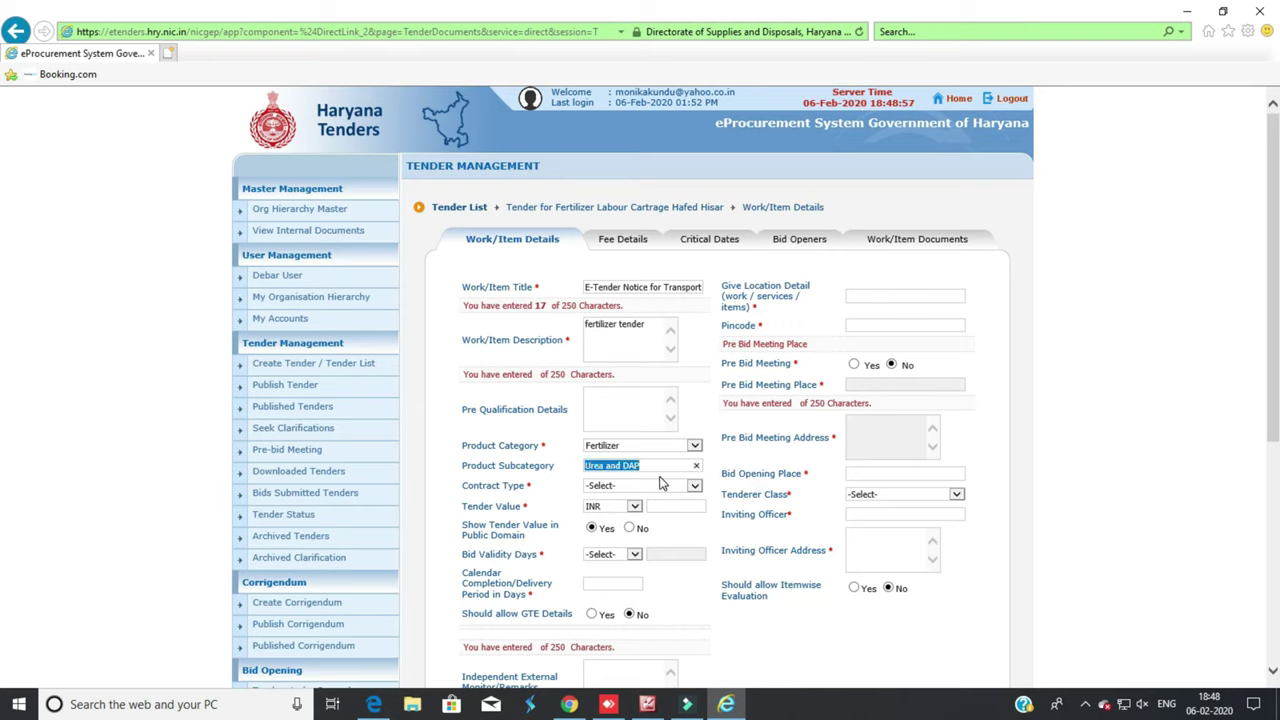
left_click(668, 489)
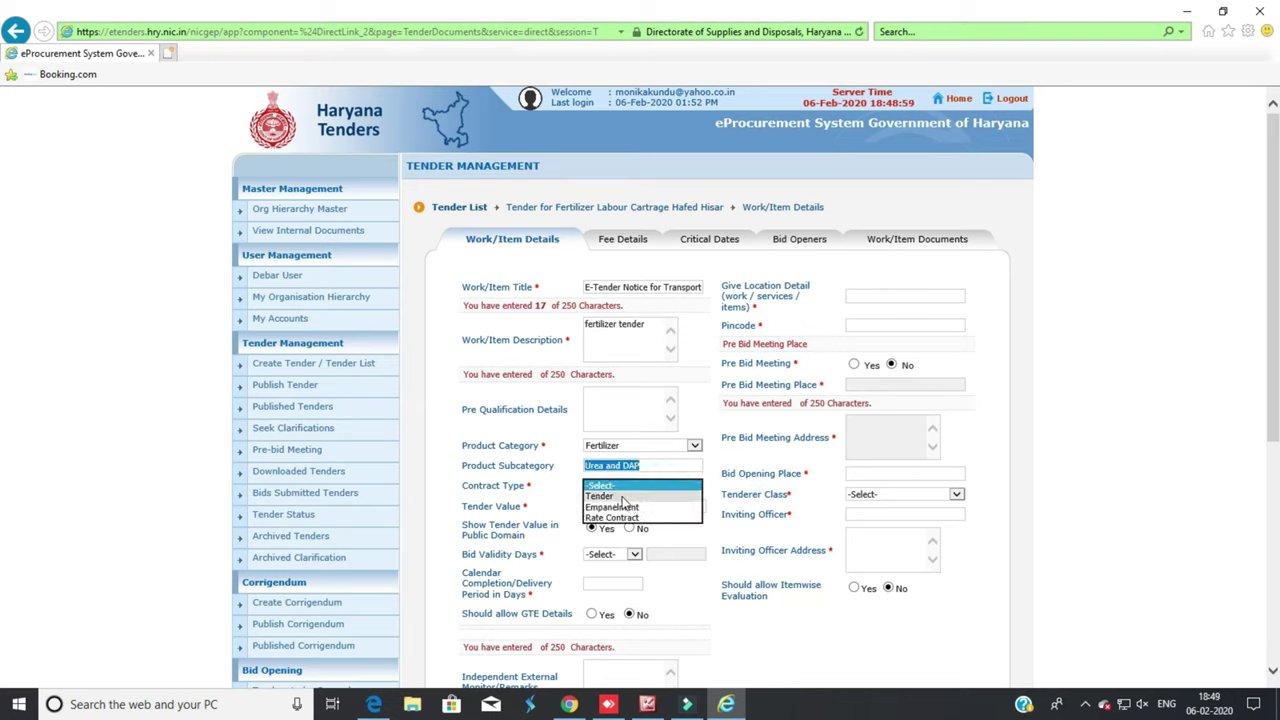
left_click(661, 496)
left_click(681, 508)
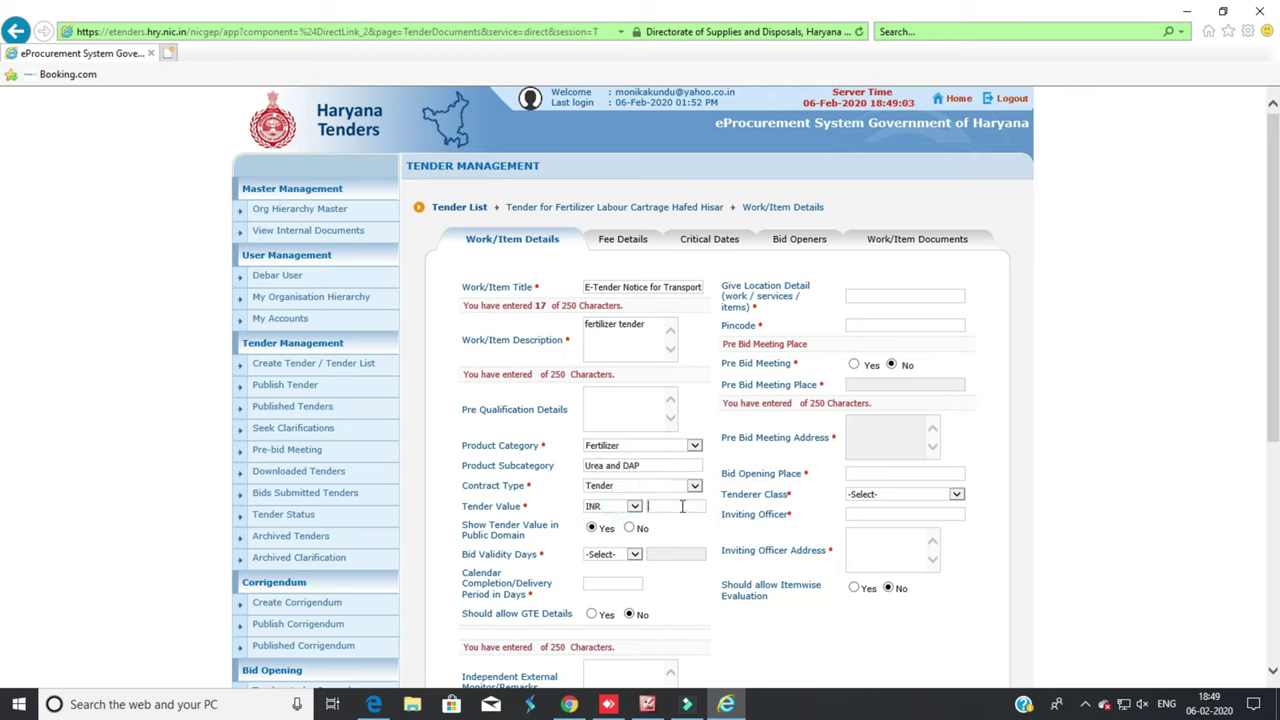
type("500000")
left_click(677, 520)
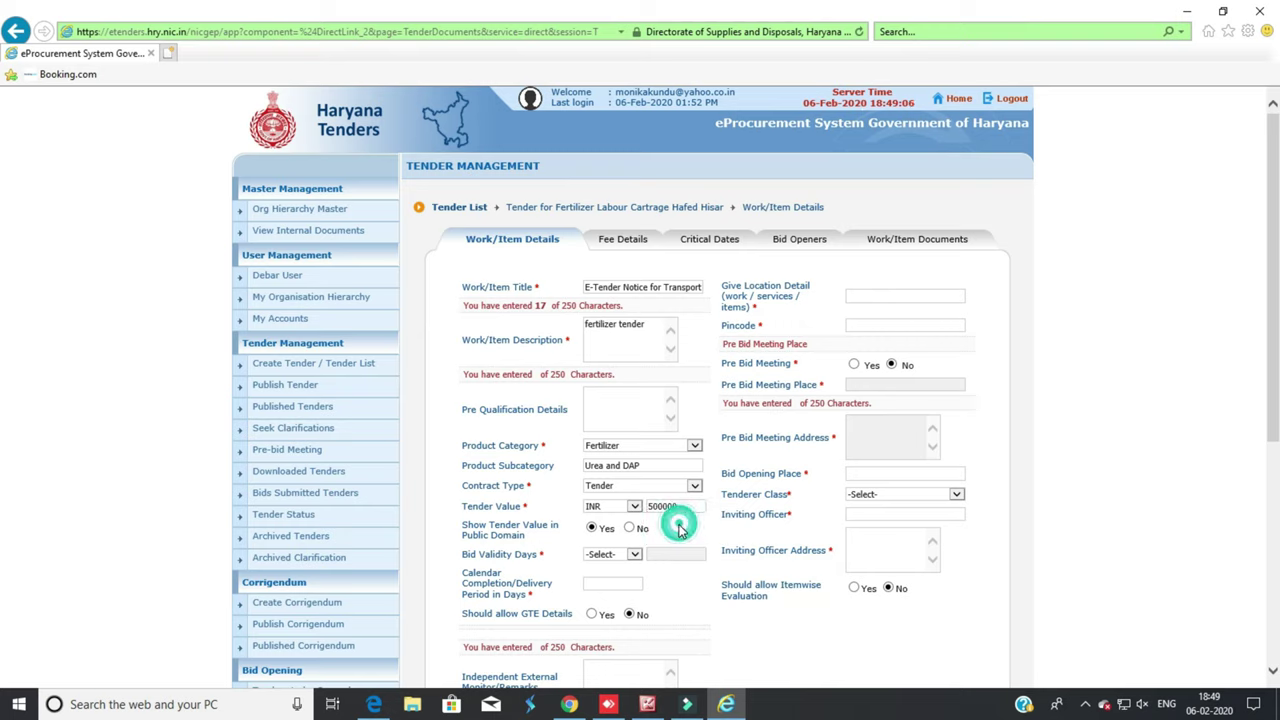
- Set bid validity to 60 days and the completion period to 60 days
left_click(630, 553)
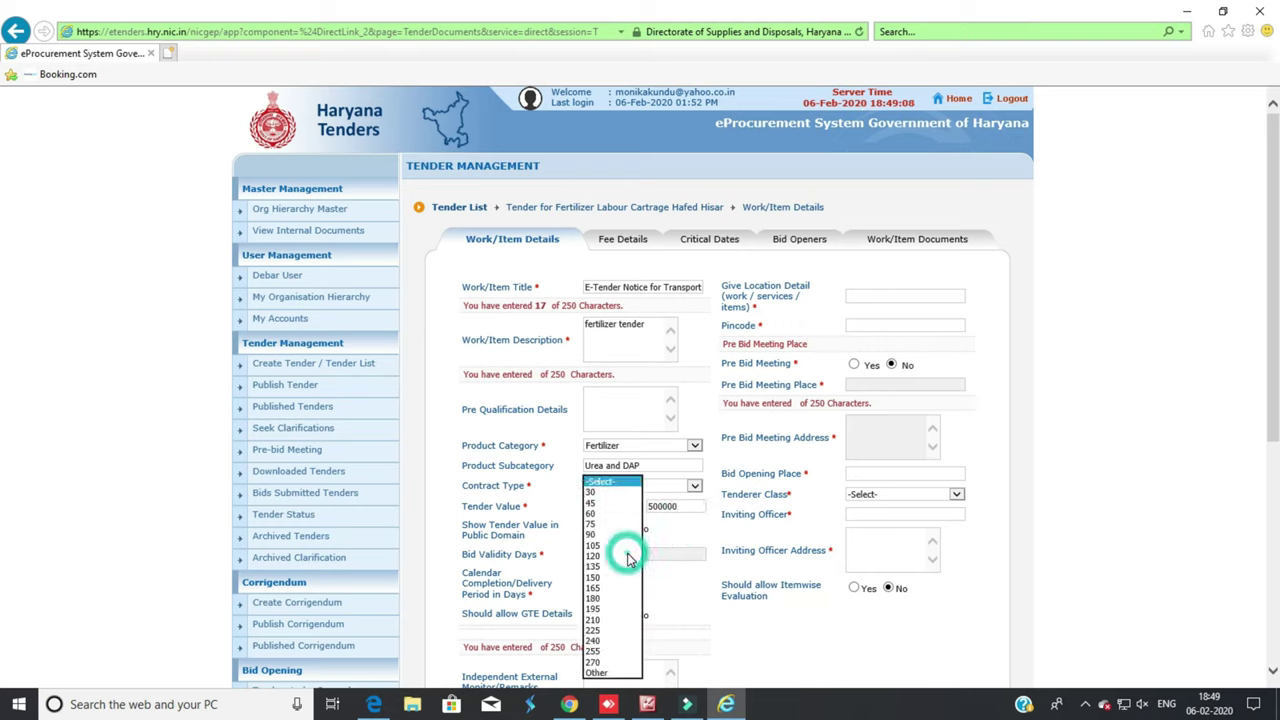
left_click(595, 514)
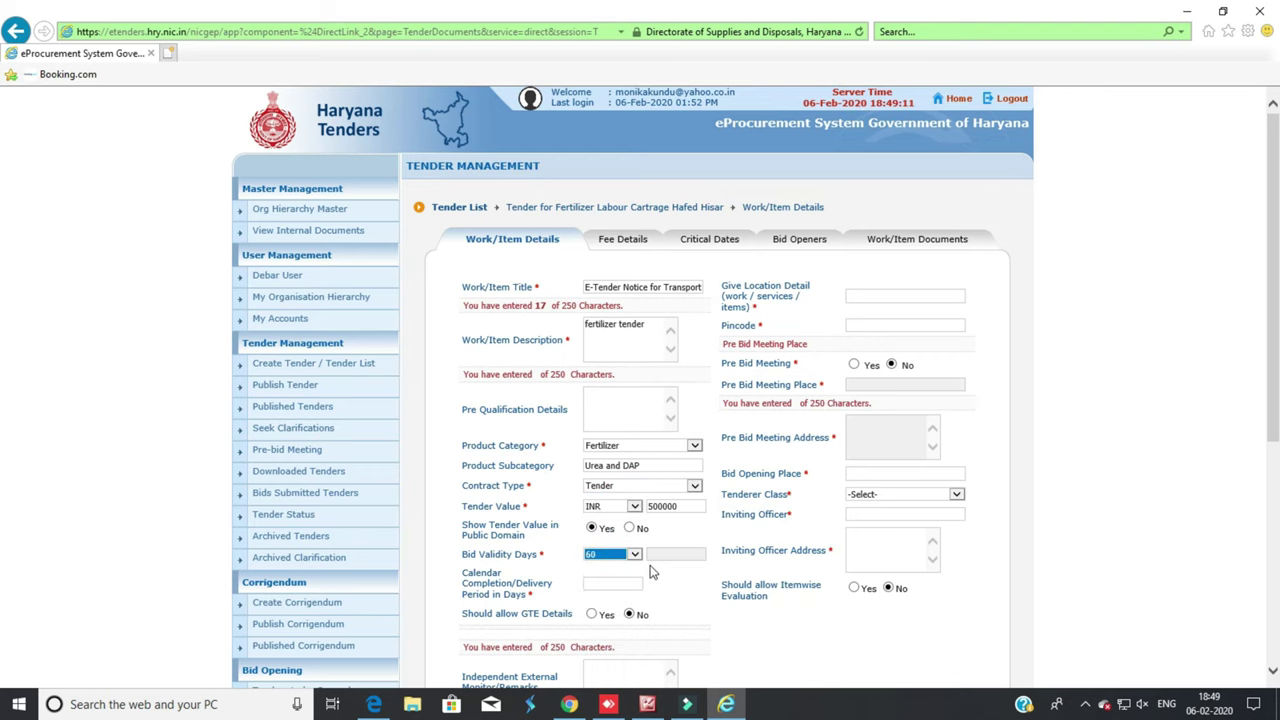
scroll(645, 571, "down", 1)
left_click(609, 495)
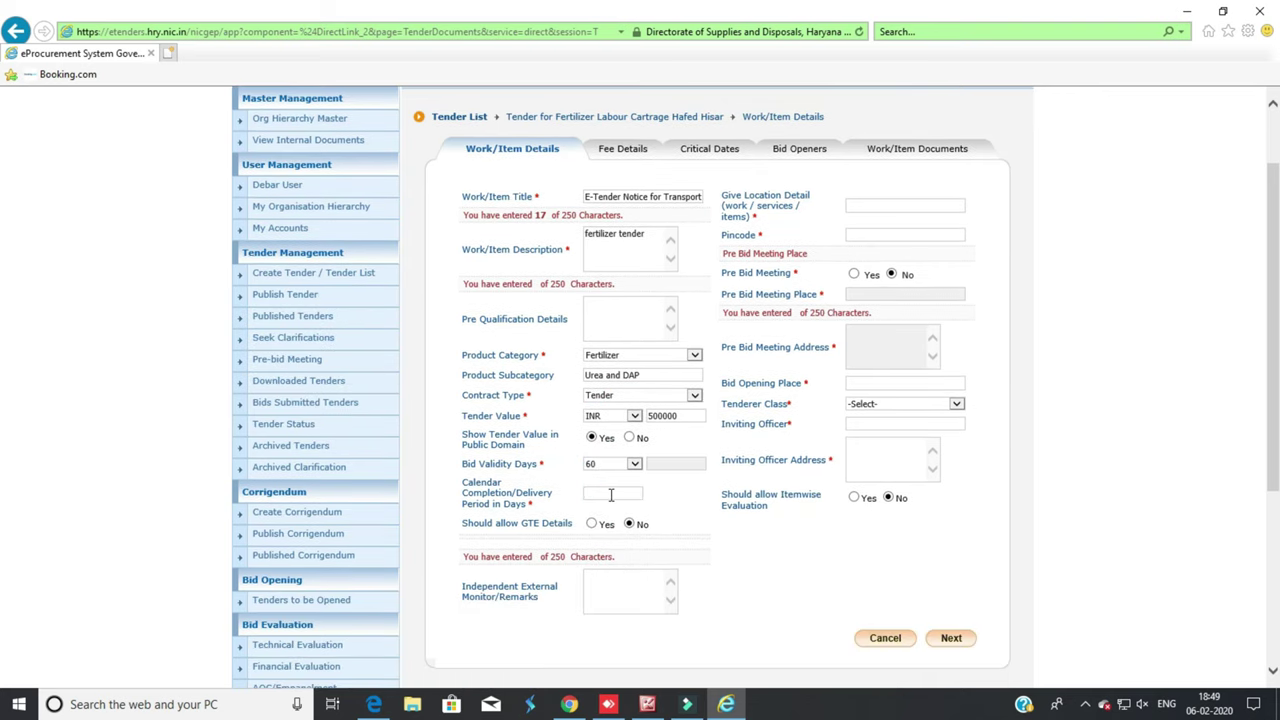
type("60")
scroll(855, 430, "up", 1)
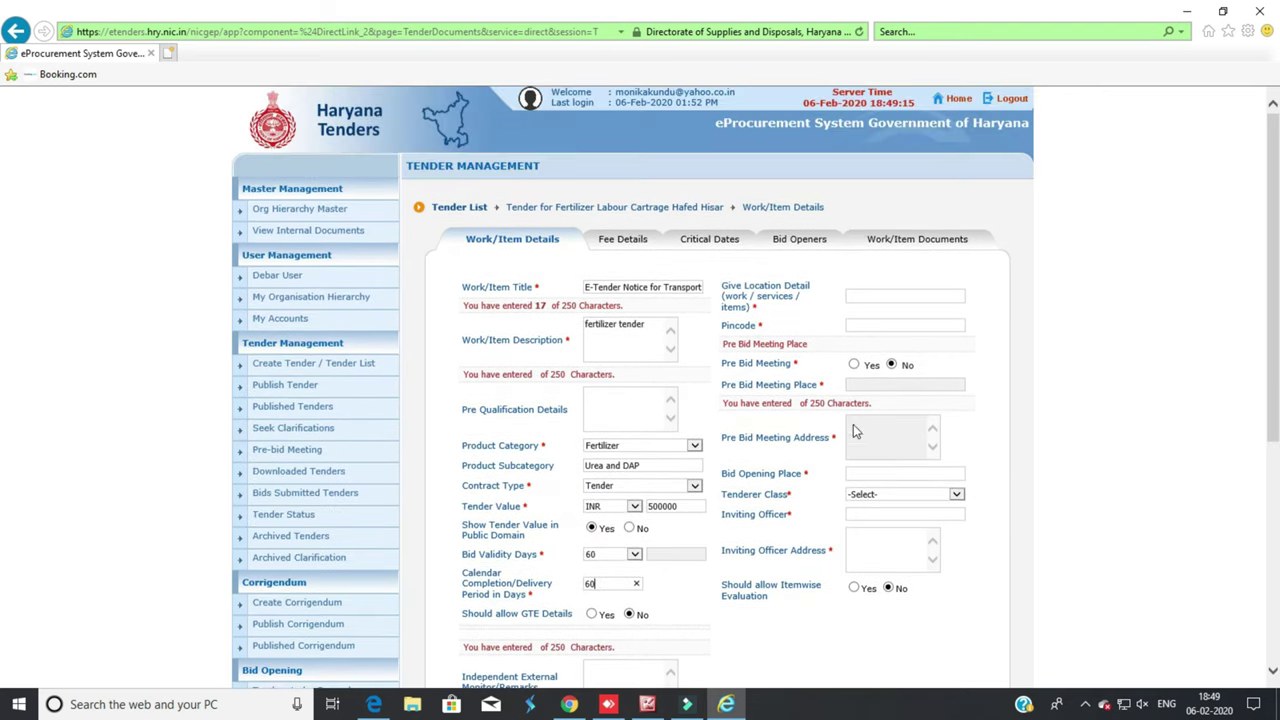
left_click(868, 295)
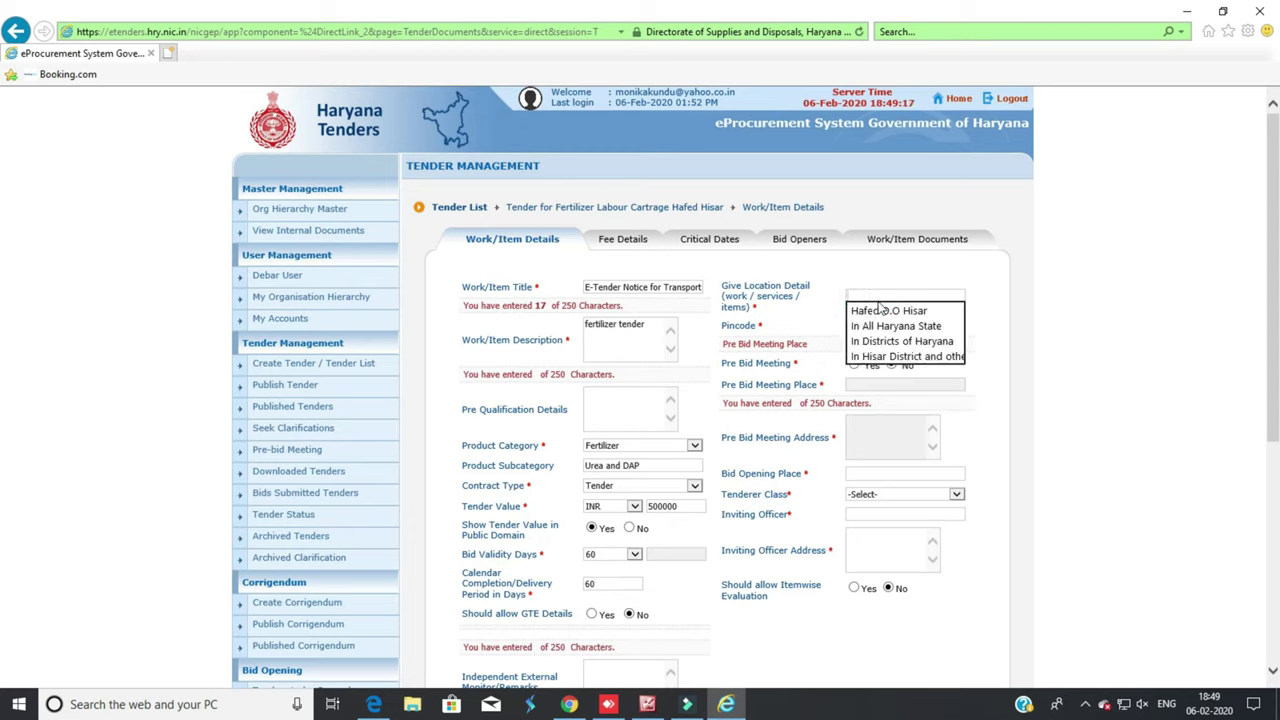
- Set location and bid opening place to Hafed D.O Hisar, pincode 125001, tenderer class B
left_click(889, 311)
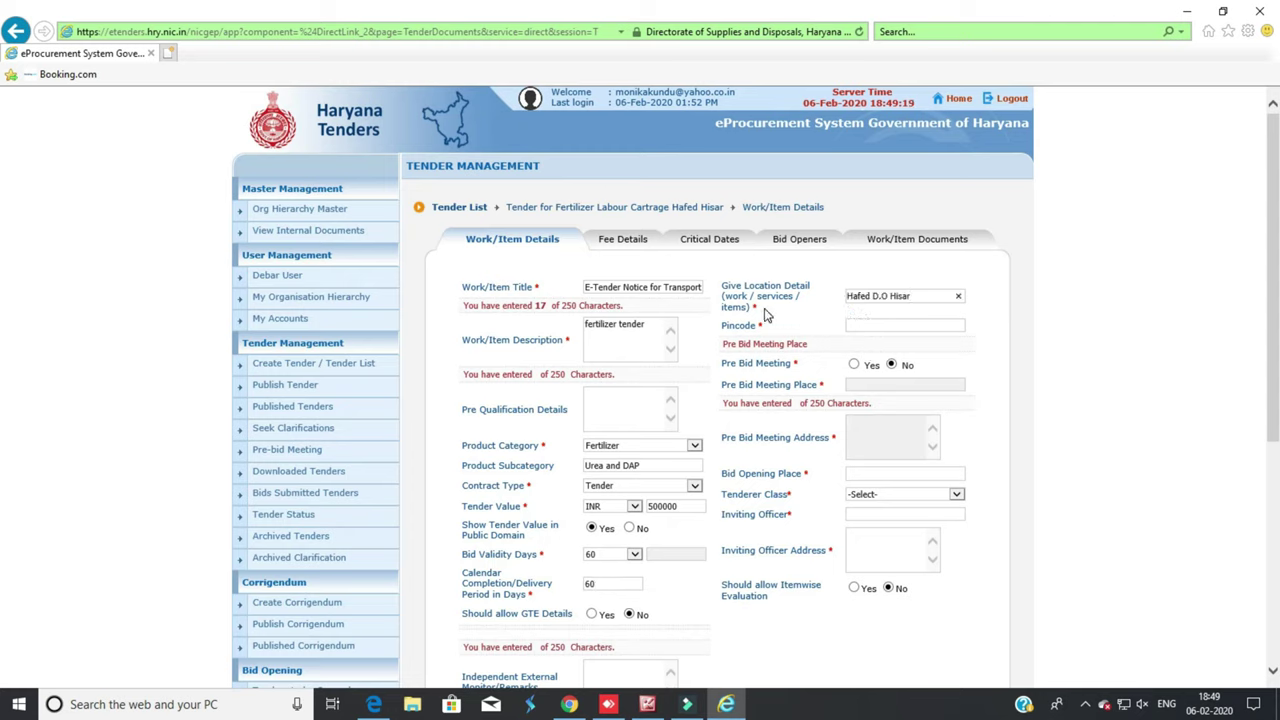
left_click(889, 325)
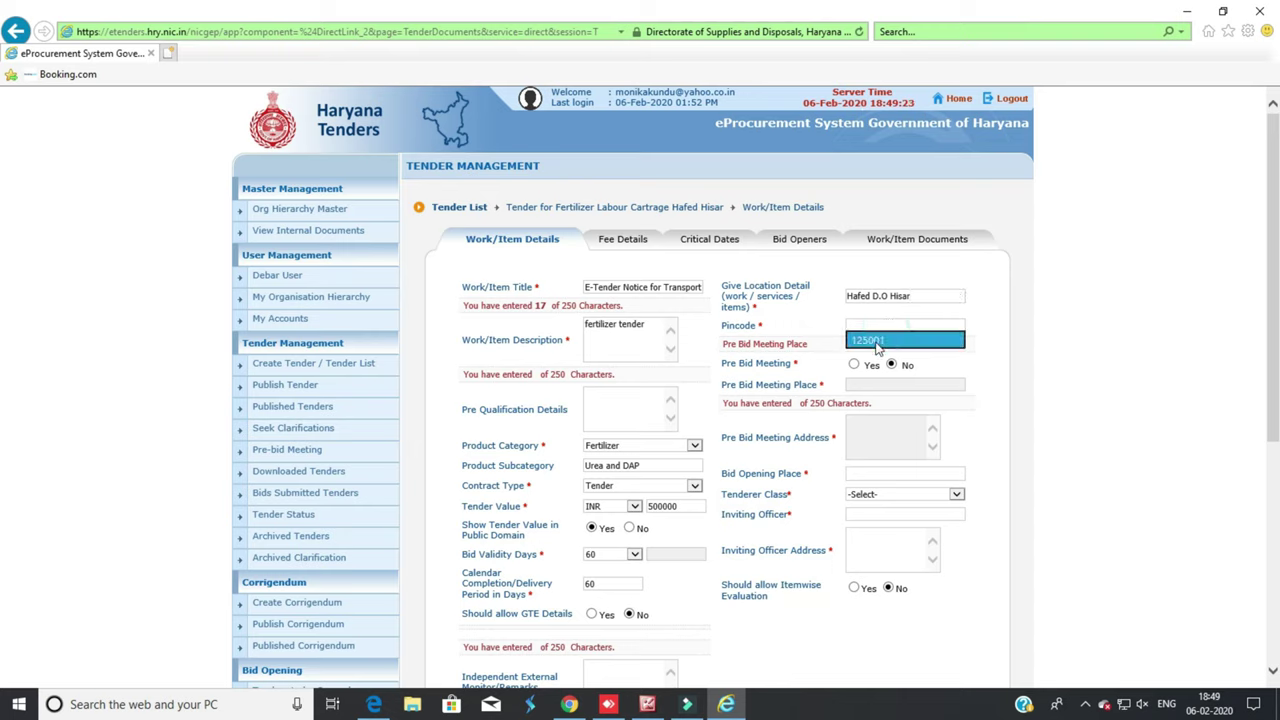
left_click(877, 342)
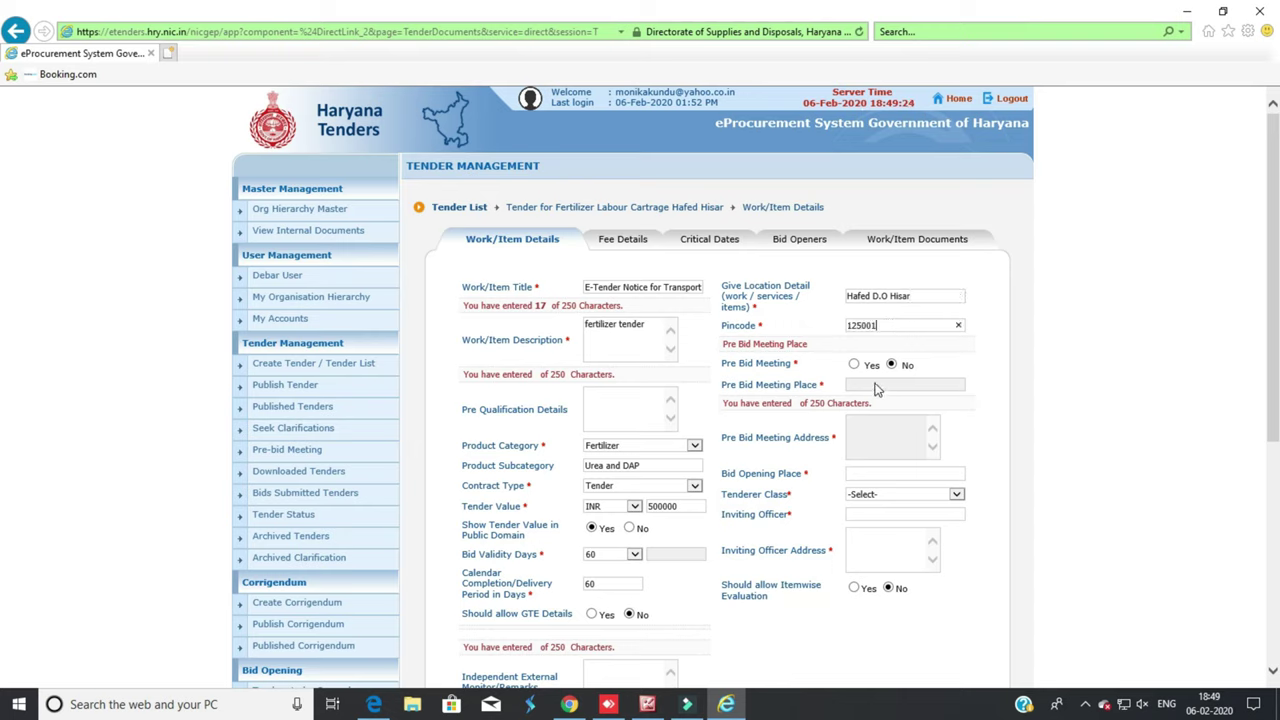
left_click(892, 473)
left_click(893, 488)
left_click(895, 496)
left_click(855, 392)
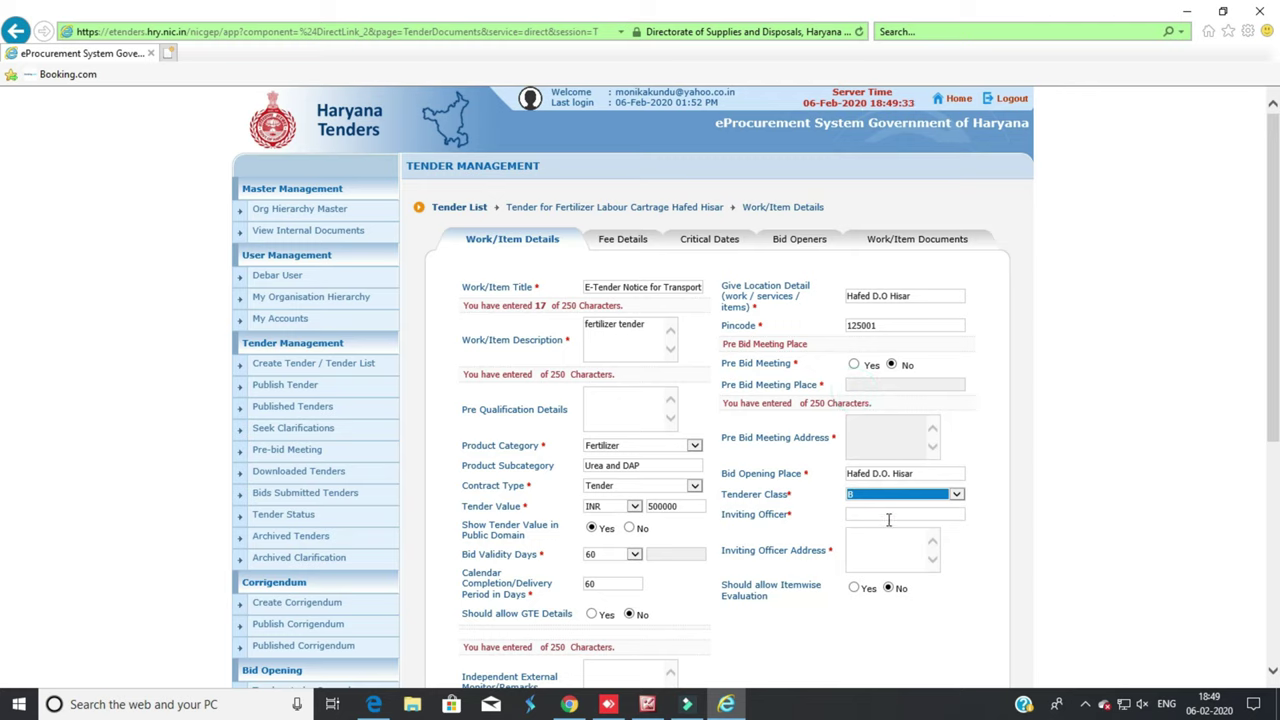
- Set inviting officer Hafed D.M. Hisar with address 'hafed hisar', then save the work details
left_click(874, 513)
left_click(874, 513)
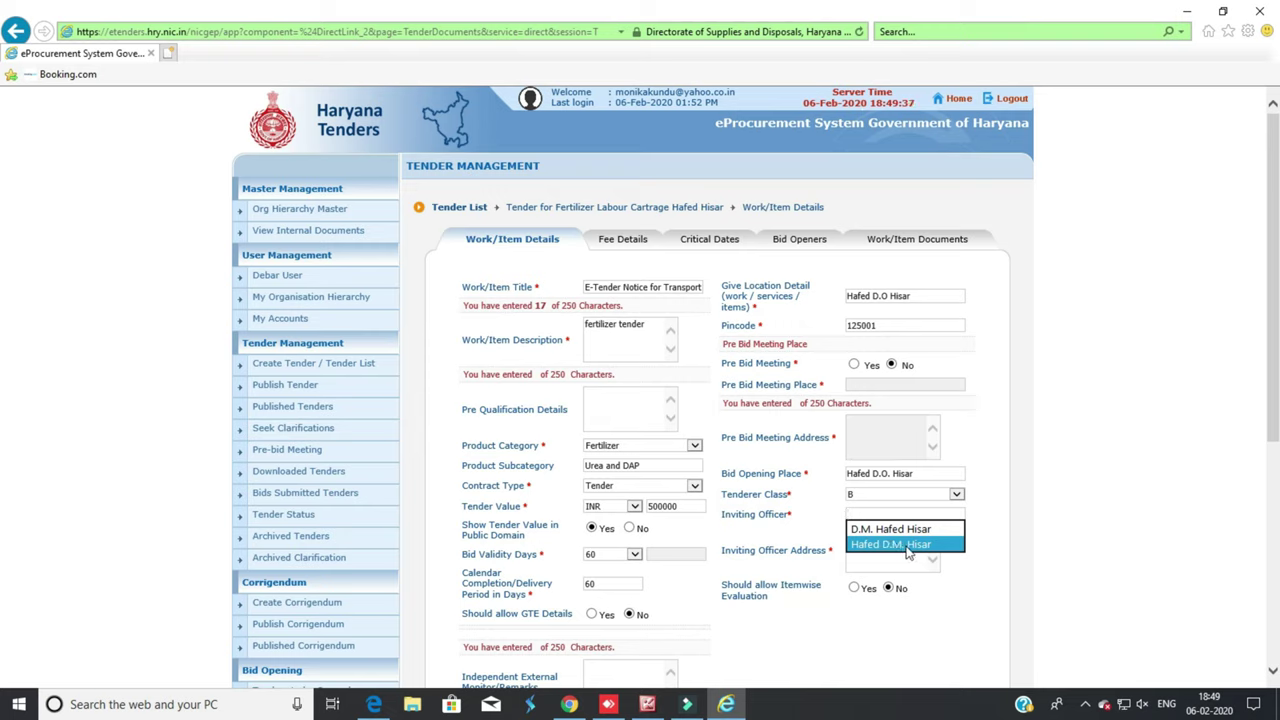
left_click(908, 546)
left_click(867, 548)
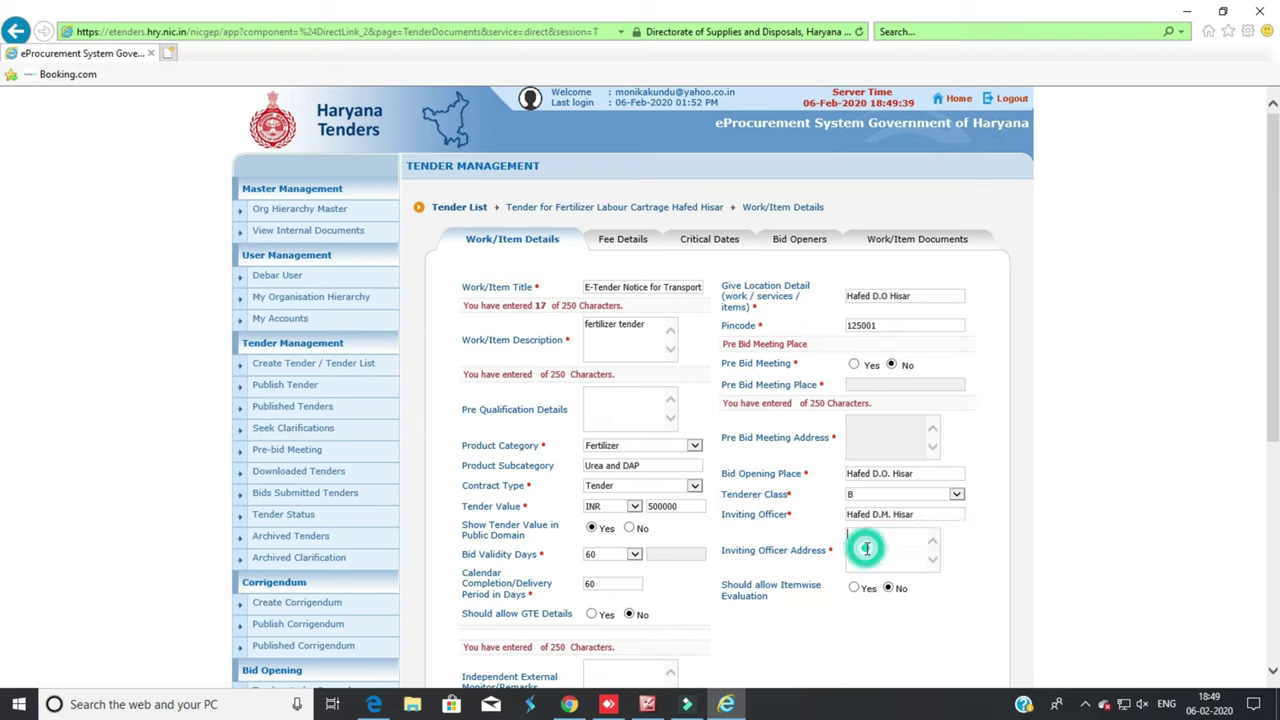
left_click(866, 540)
left_click(866, 540)
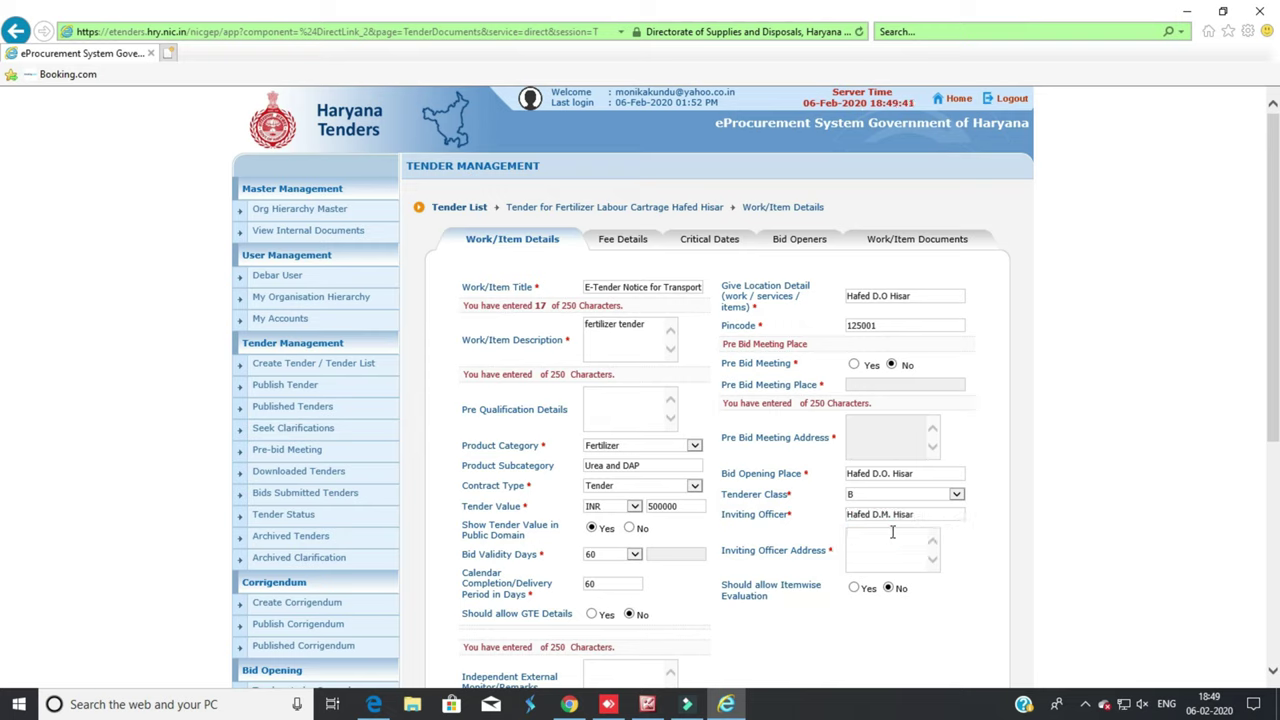
type("hafed hisar")
scroll(857, 563, "down", 3)
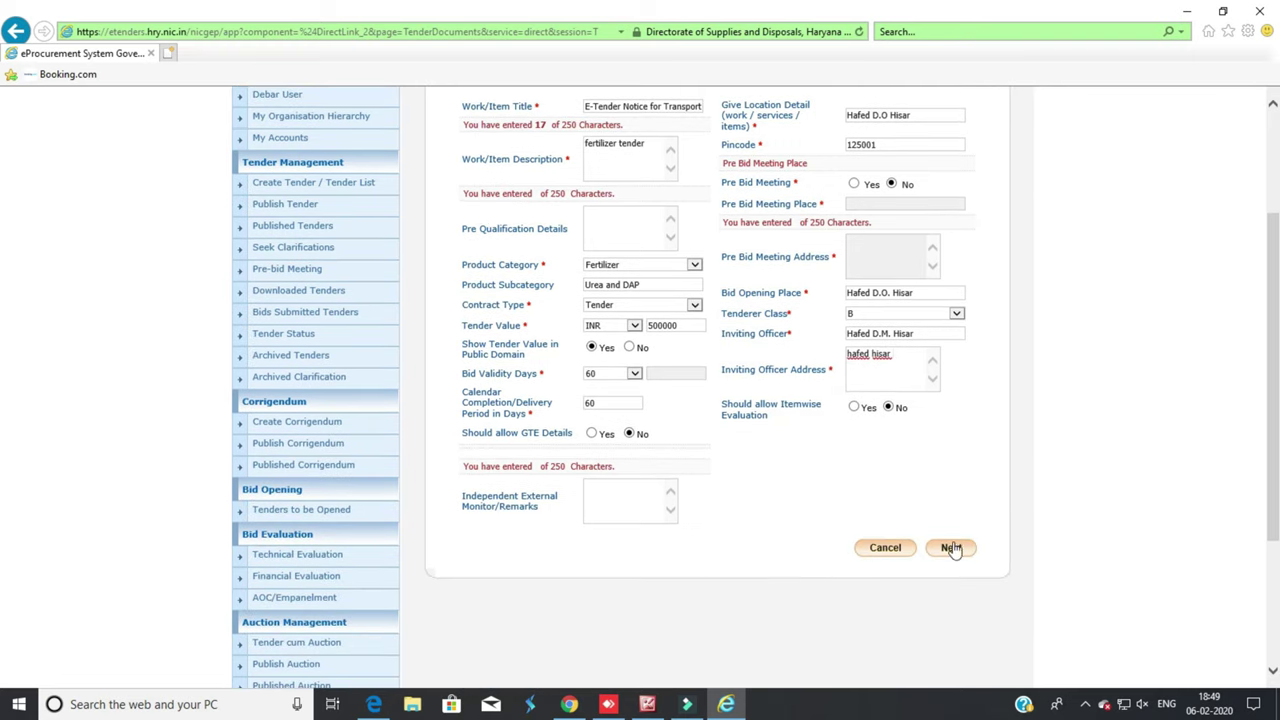
left_click(952, 548)
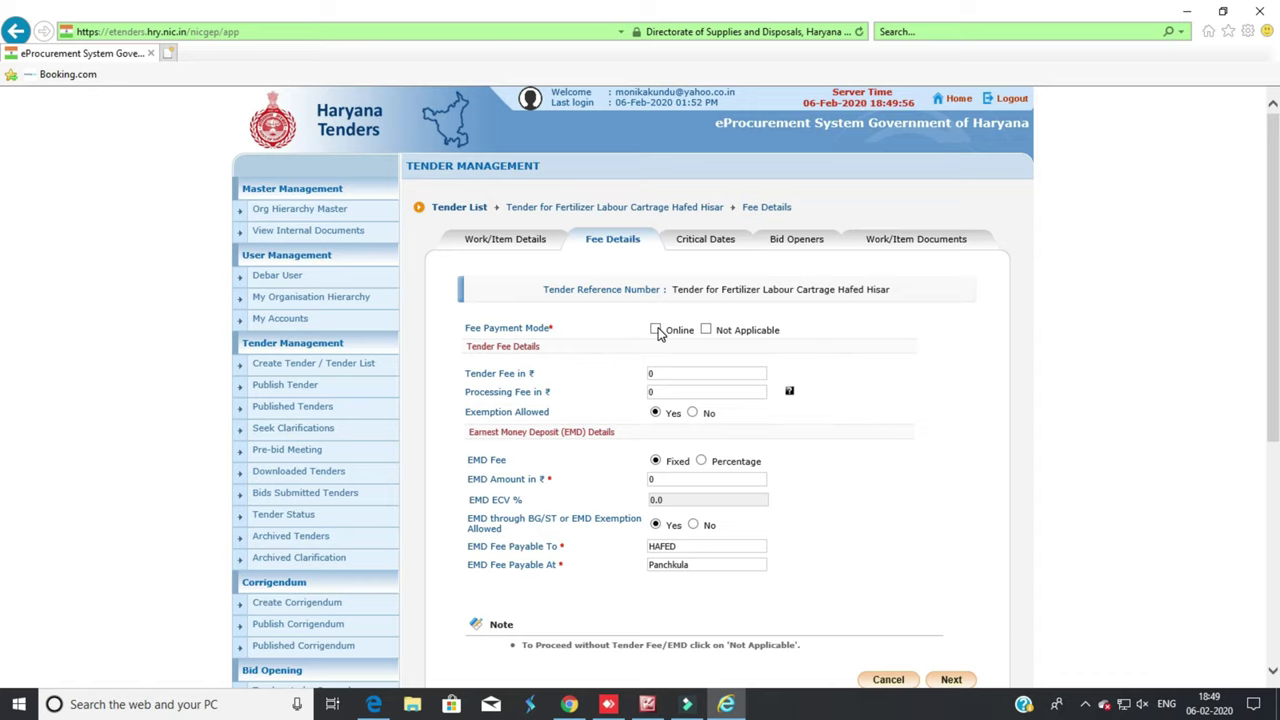
- Keep fees applicable and payable online, with tender fee and processing fee of 1000 each
left_click(707, 331)
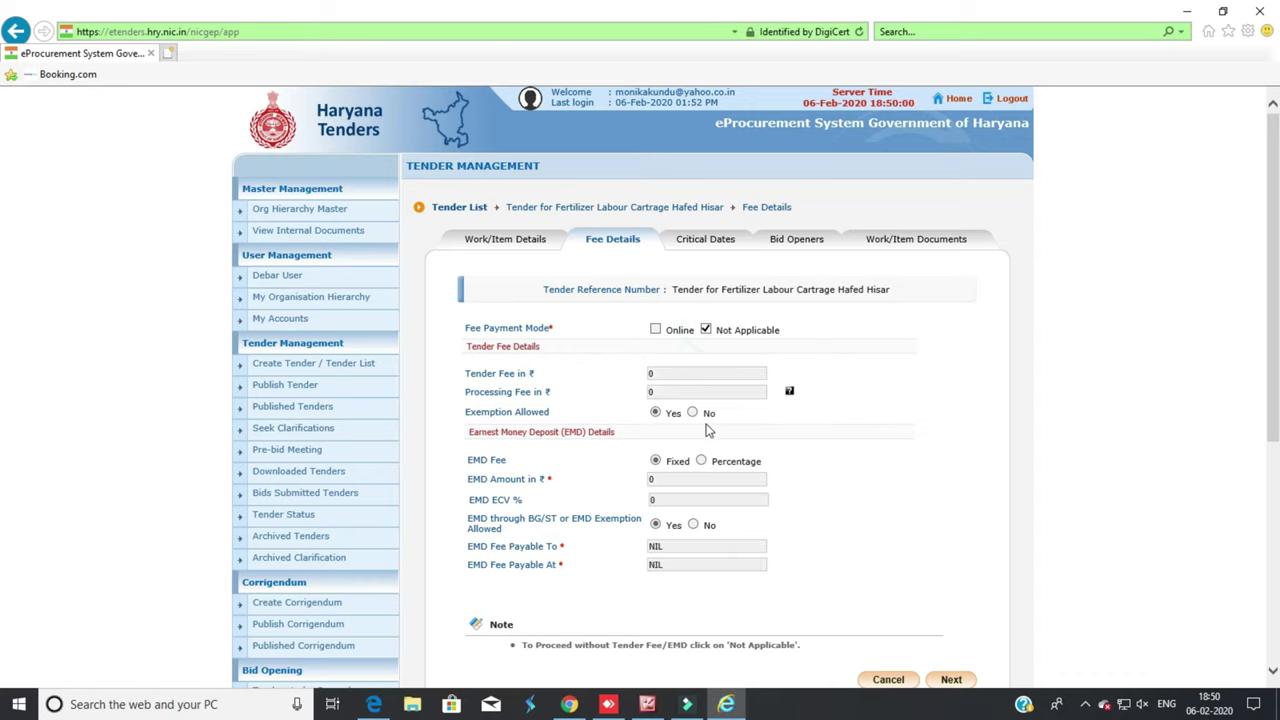
scroll(713, 433, "down", 3)
scroll(713, 433, "up", 3)
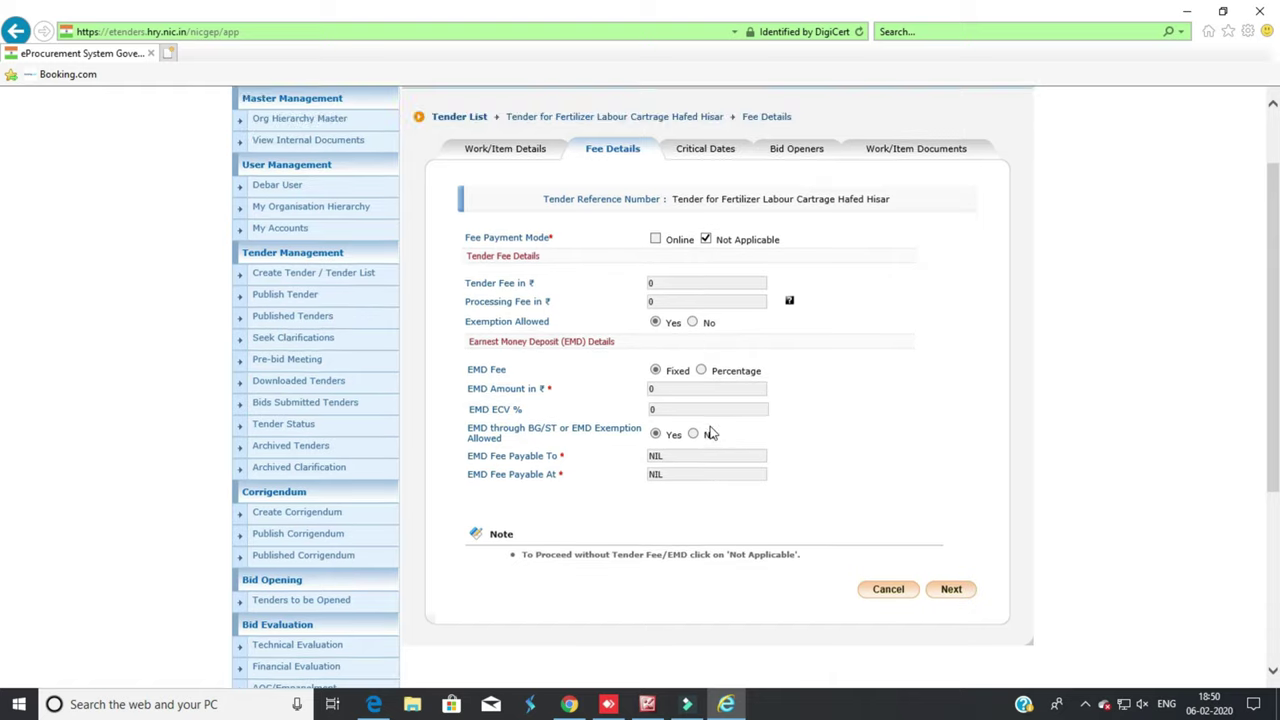
left_click(655, 240)
left_click(706, 242)
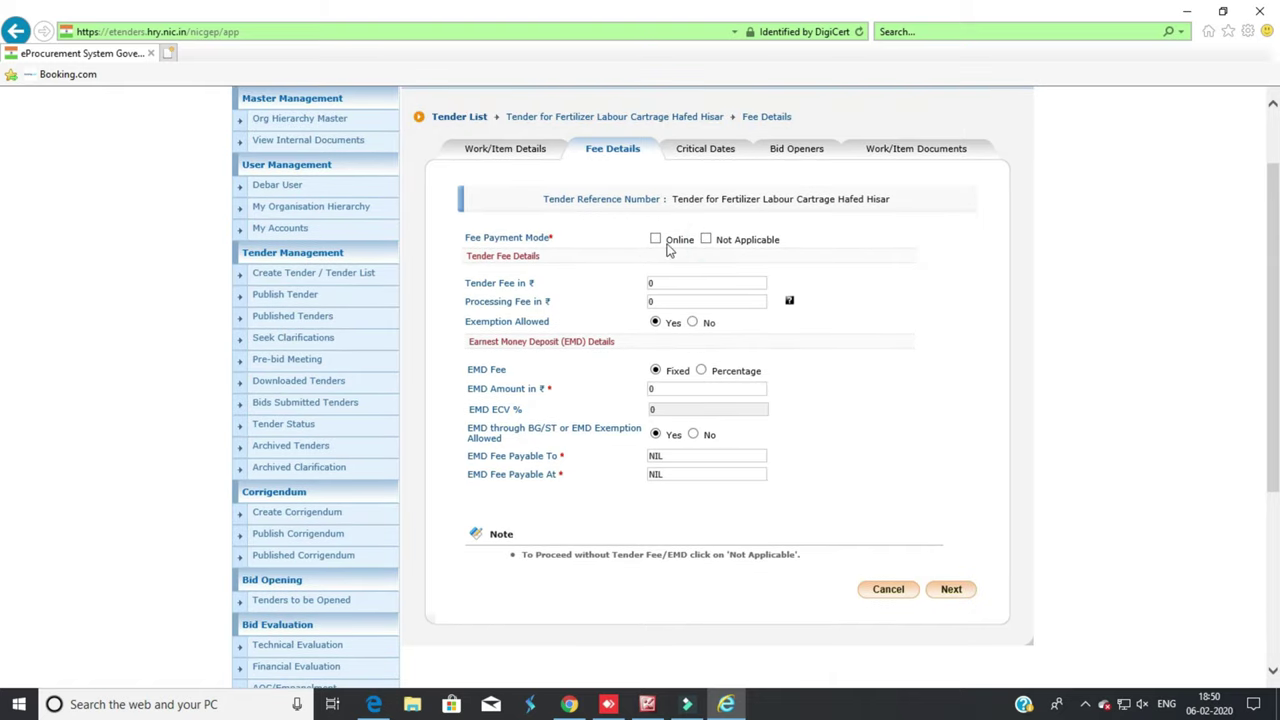
left_click(655, 240)
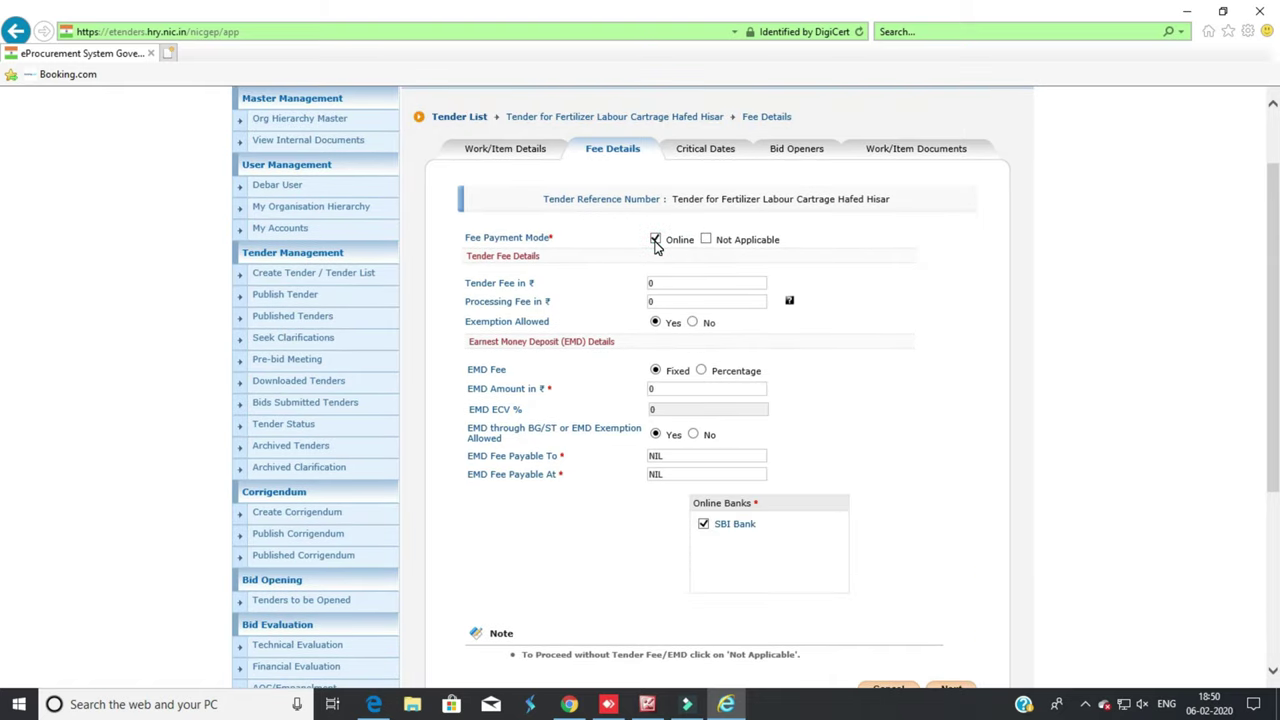
left_click(683, 285)
type("1000")
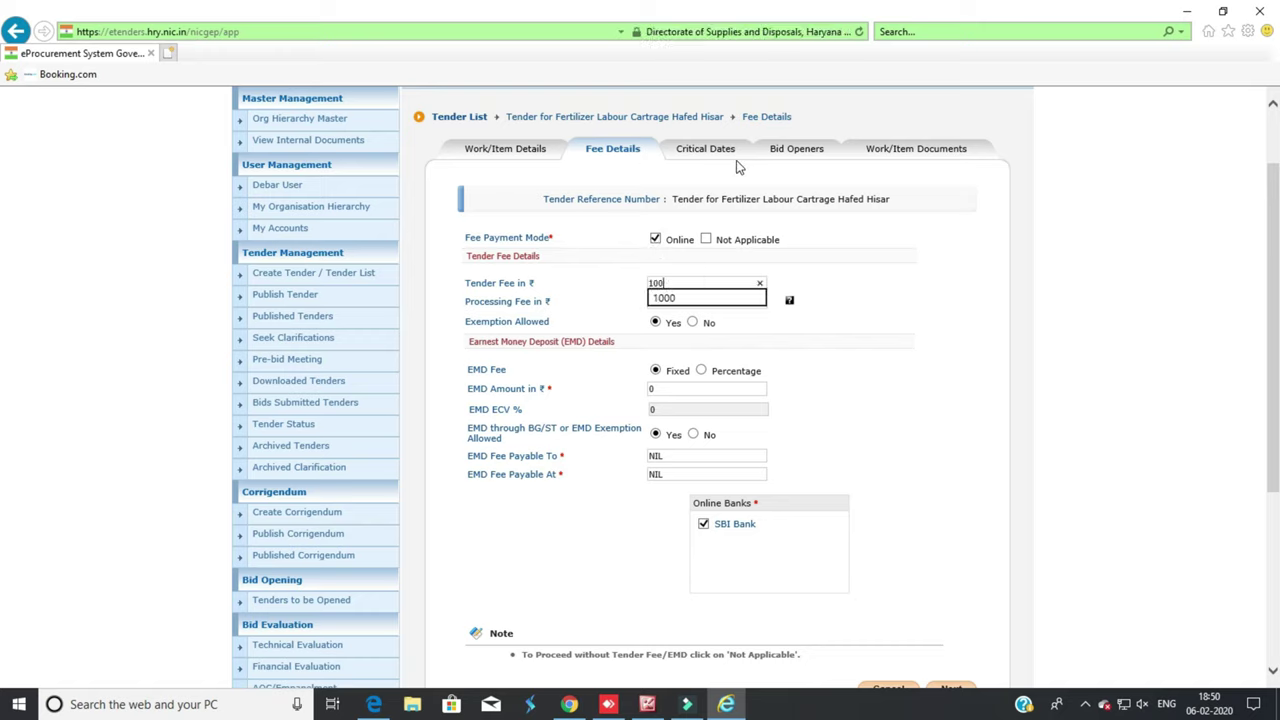
left_click(678, 302)
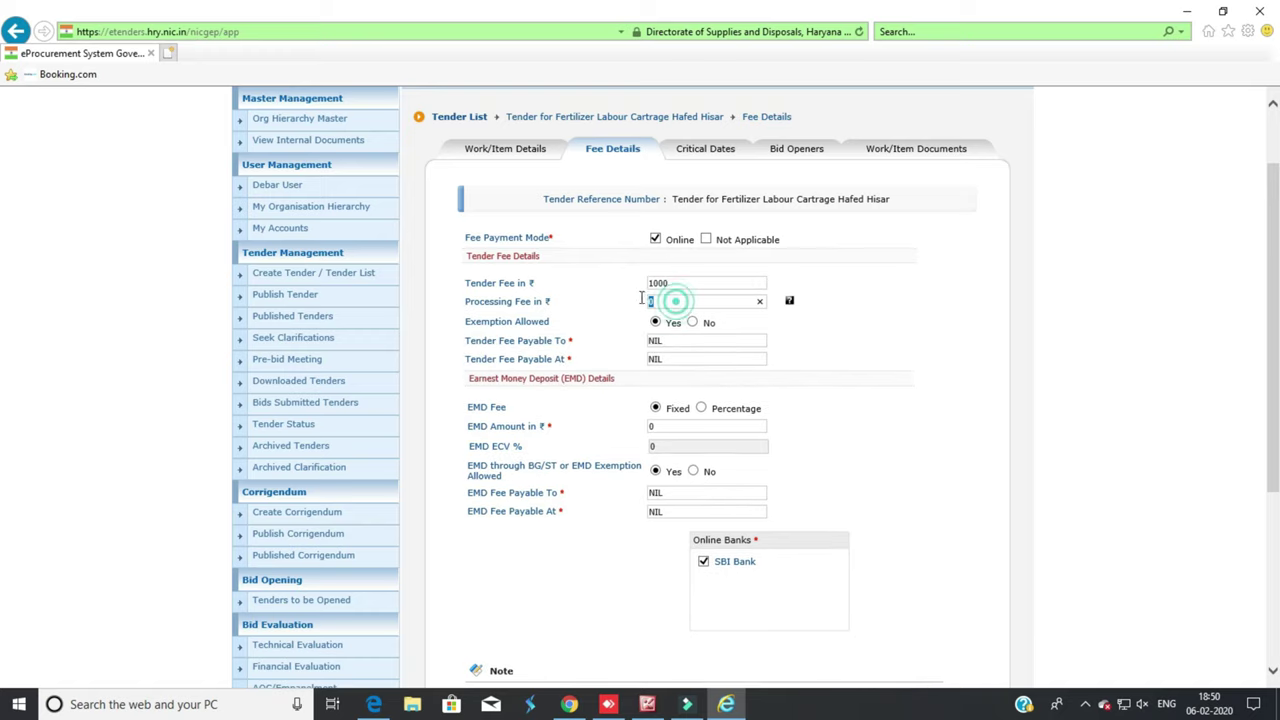
type("1000")
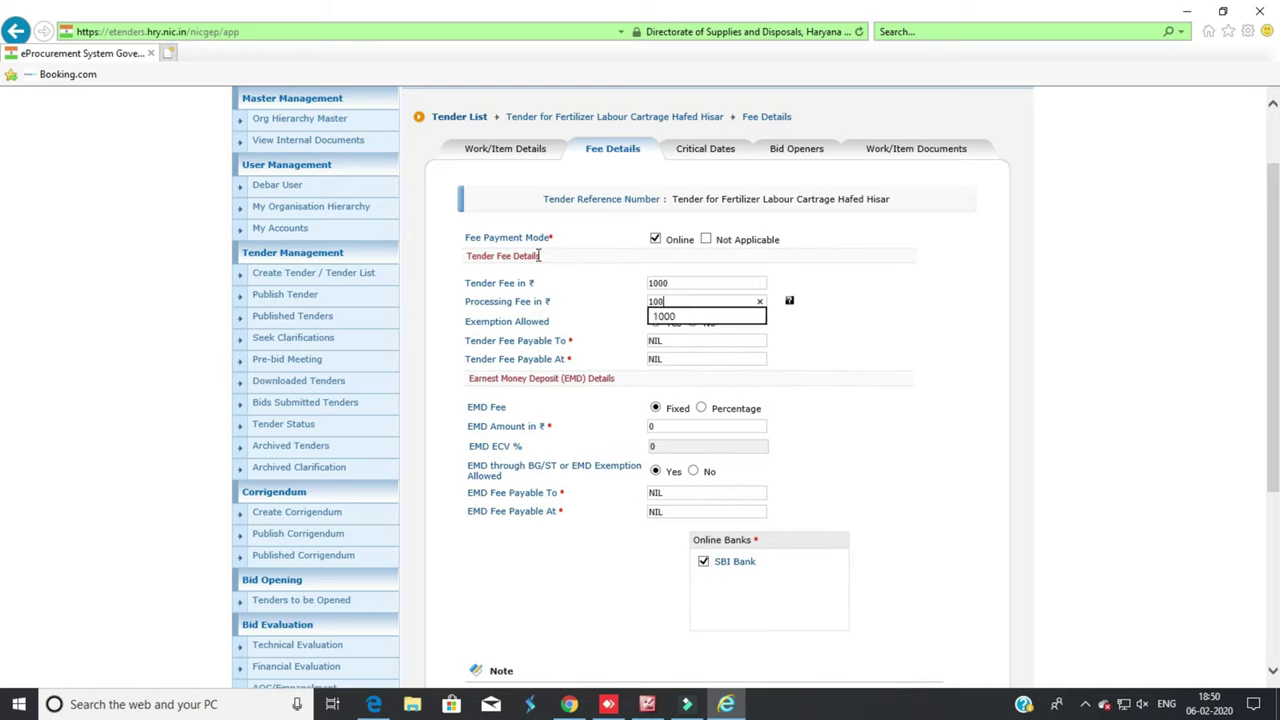
- Replace the NIL tender fee payee with HAFED Hisar from the autocomplete
left_click(864, 339)
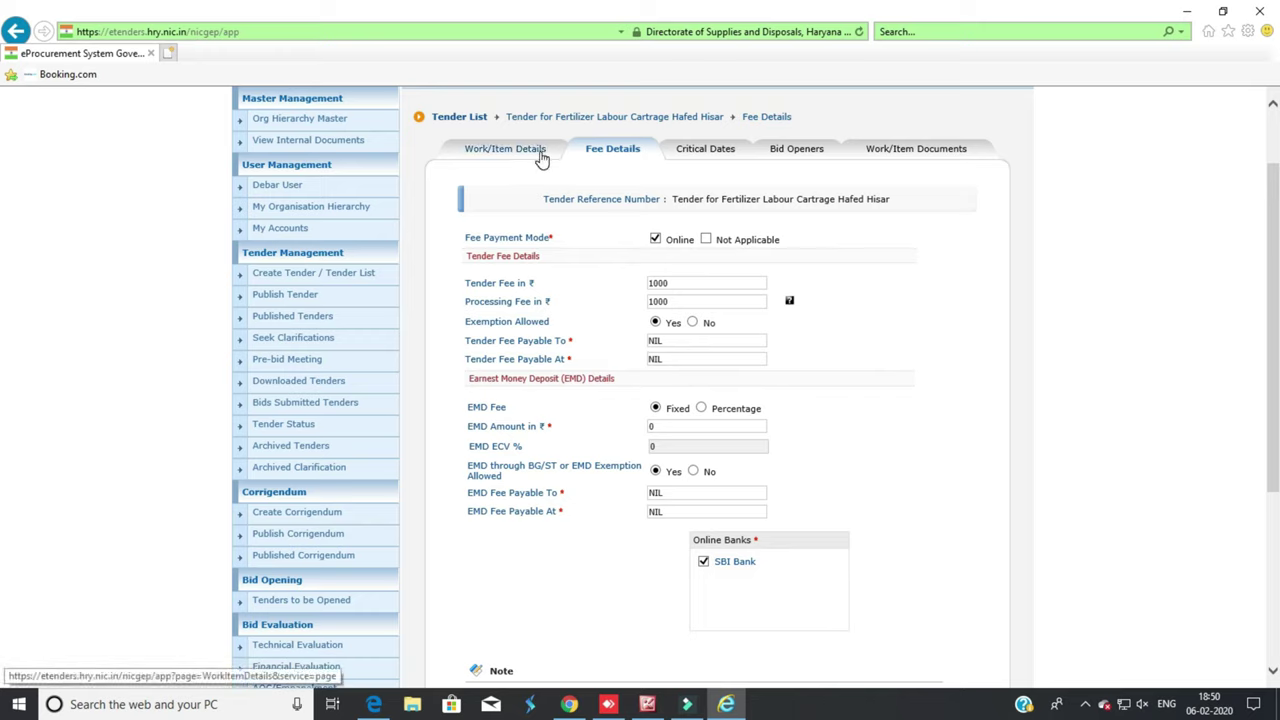
double_click(688, 343)
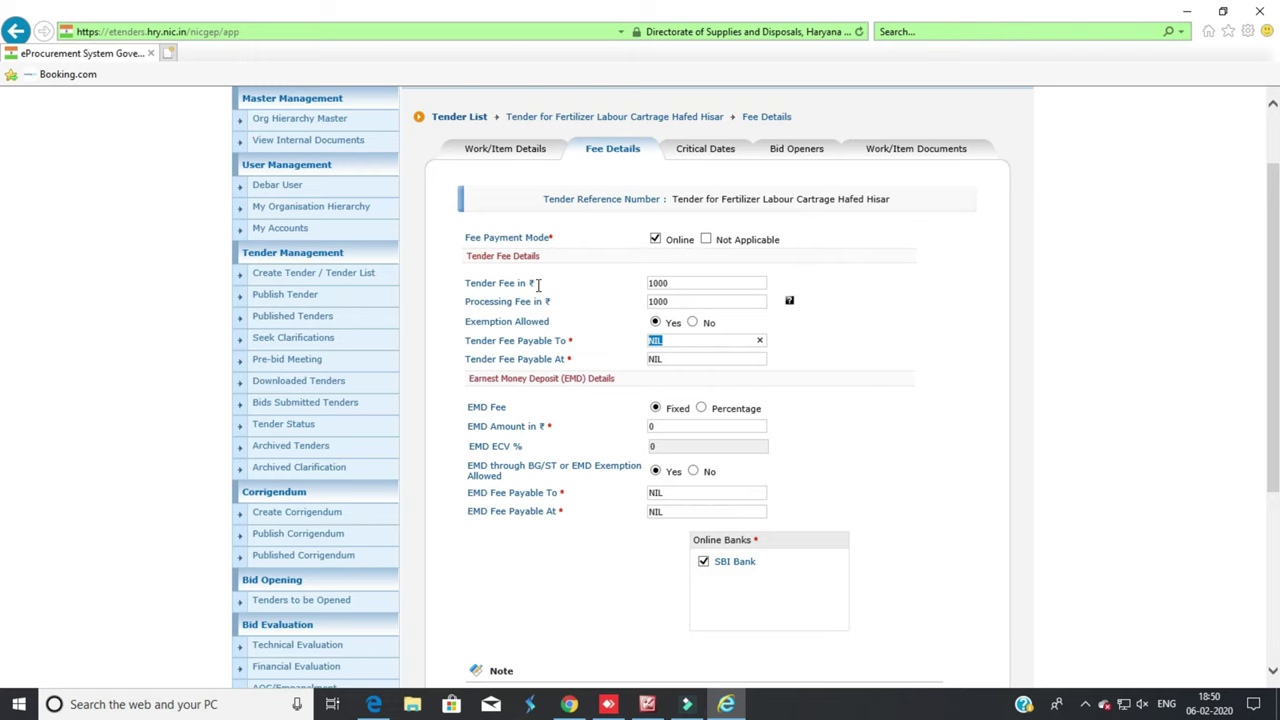
type("Hafe")
left_click(681, 370)
scroll(771, 343, "down", 4)
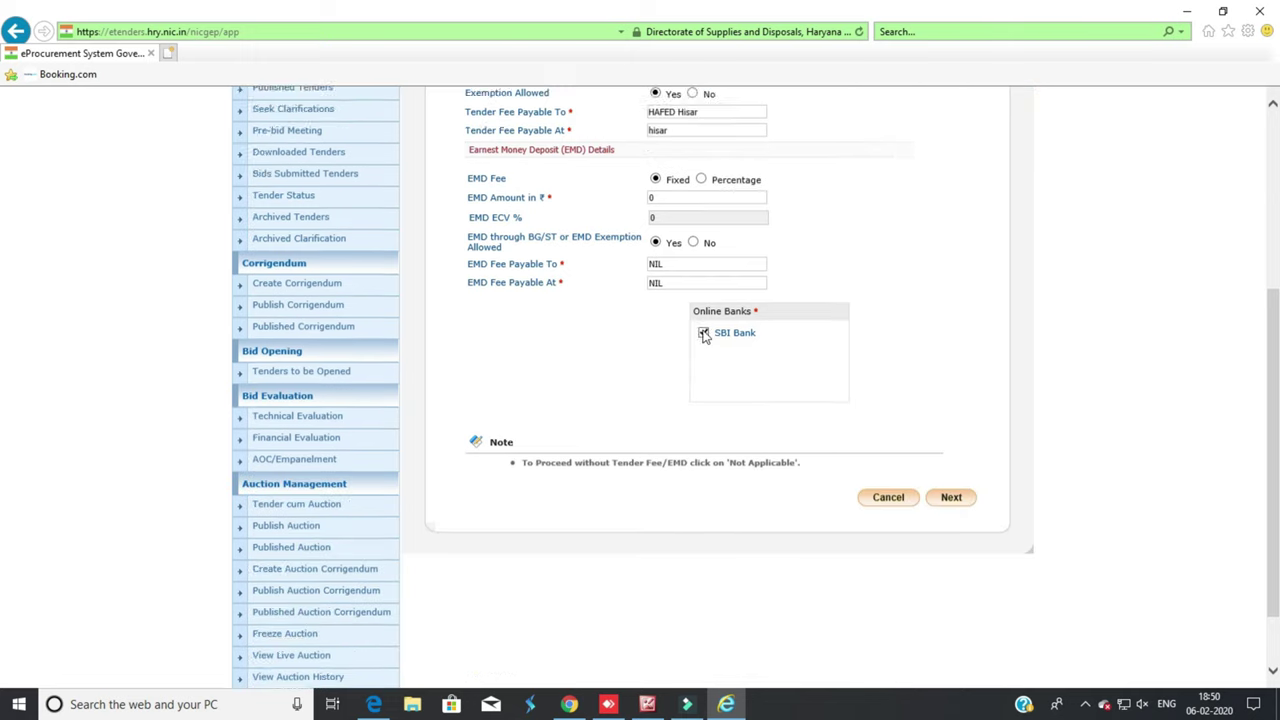
- Set EMD amount 100000, payable to hafed at hisar, and submit the fee details
scroll(703, 349, "up", 5)
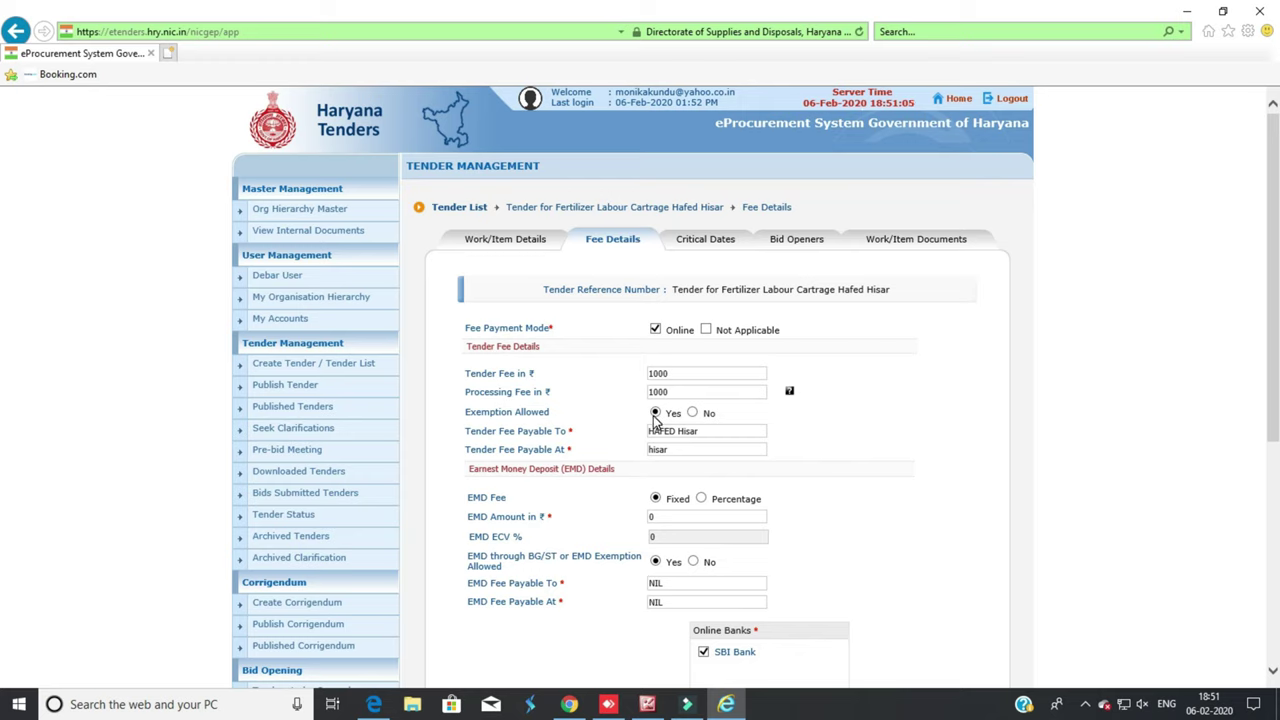
double_click(680, 519)
left_click(685, 583)
type("hafed")
left_click(657, 603)
type("p")
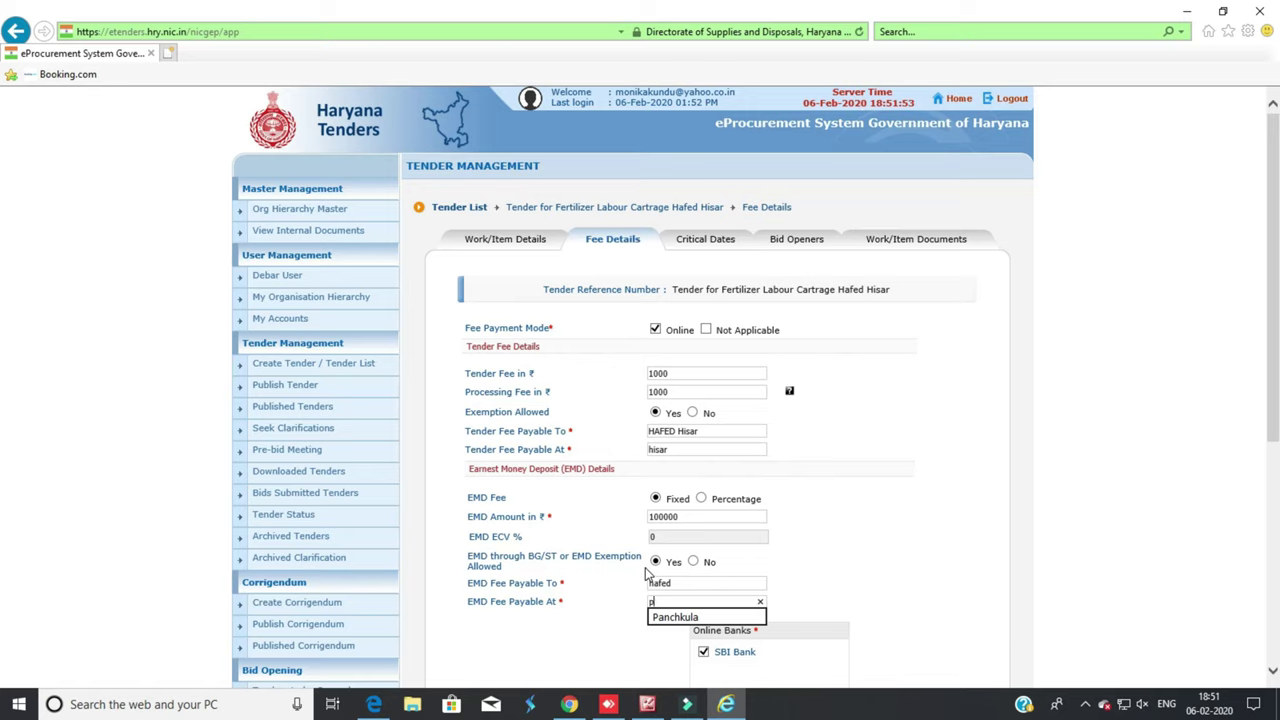
key("BackSpace")
type("hisar")
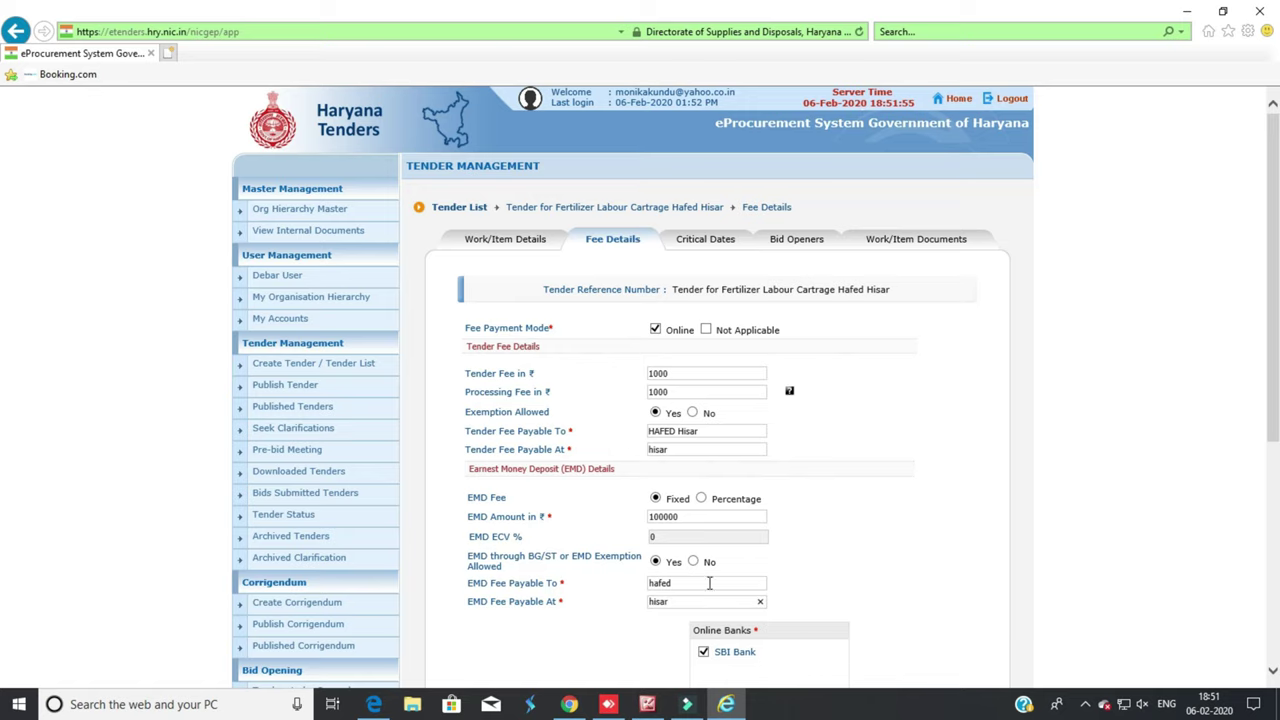
scroll(857, 612, "down", 3)
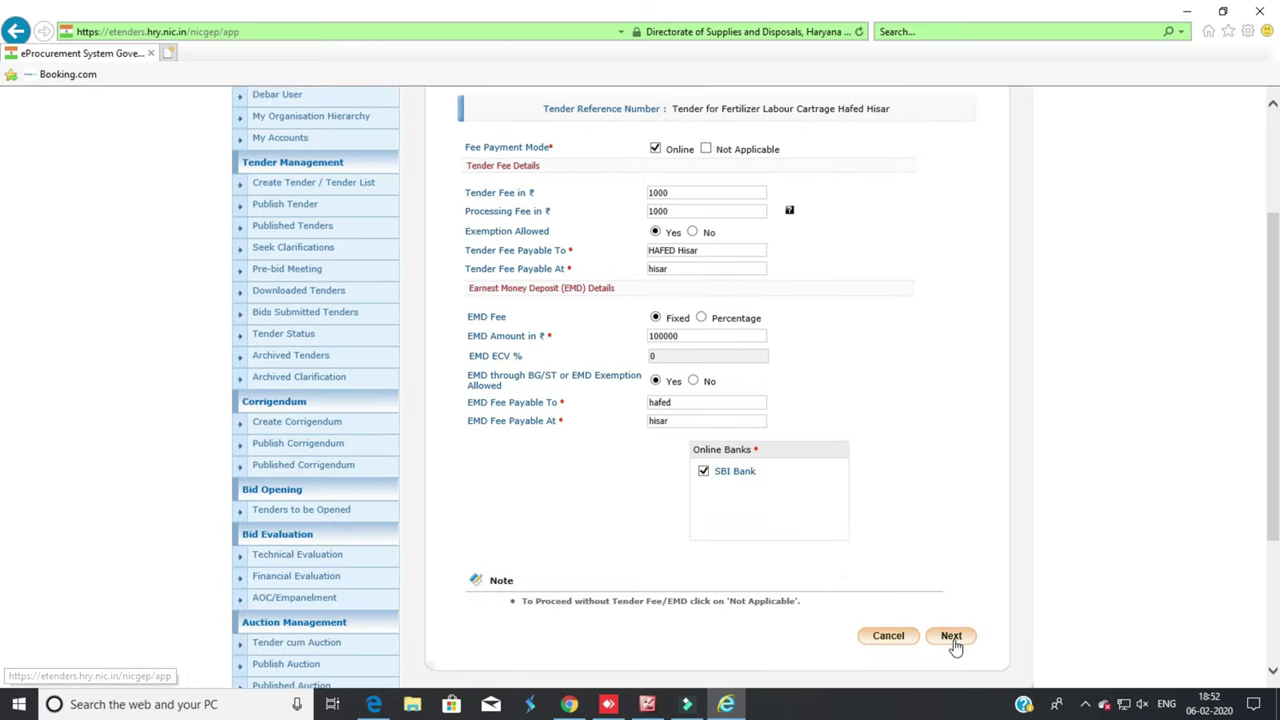
left_click(953, 641)
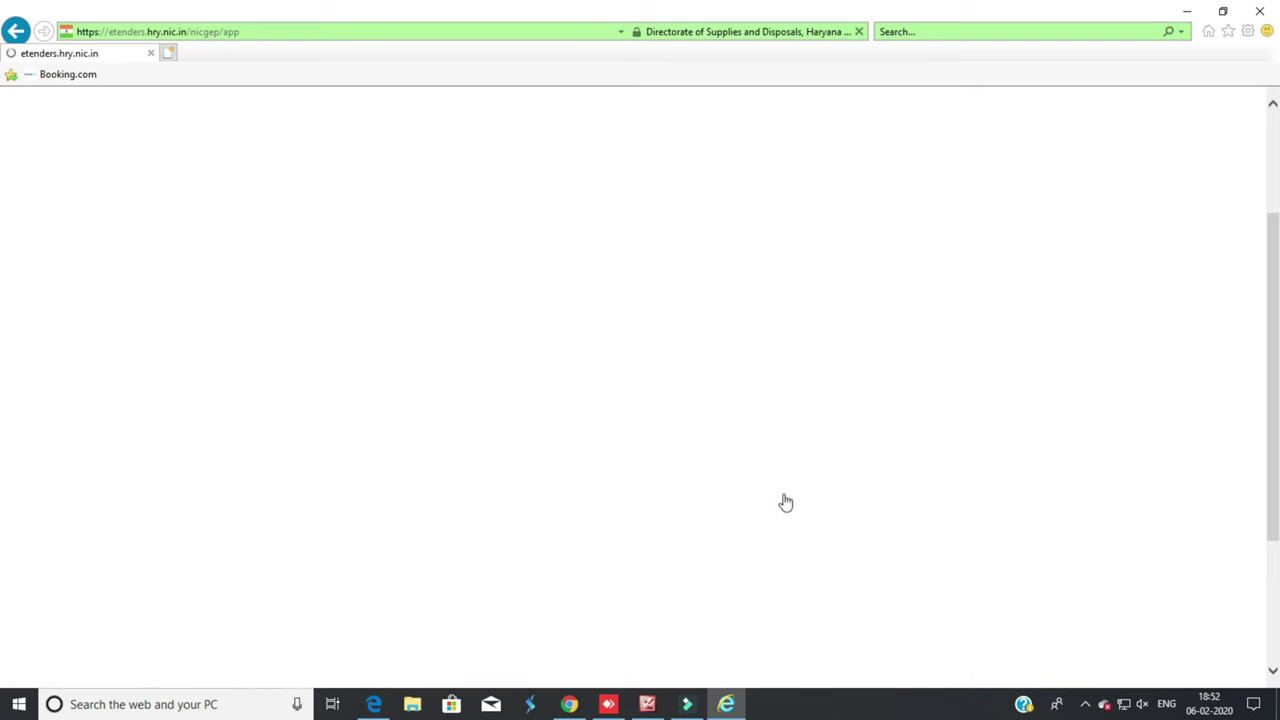
- Set publishing and download start to 05/02/2020 12:00, bid submission start 05/02/2020 18:00
left_click(720, 349)
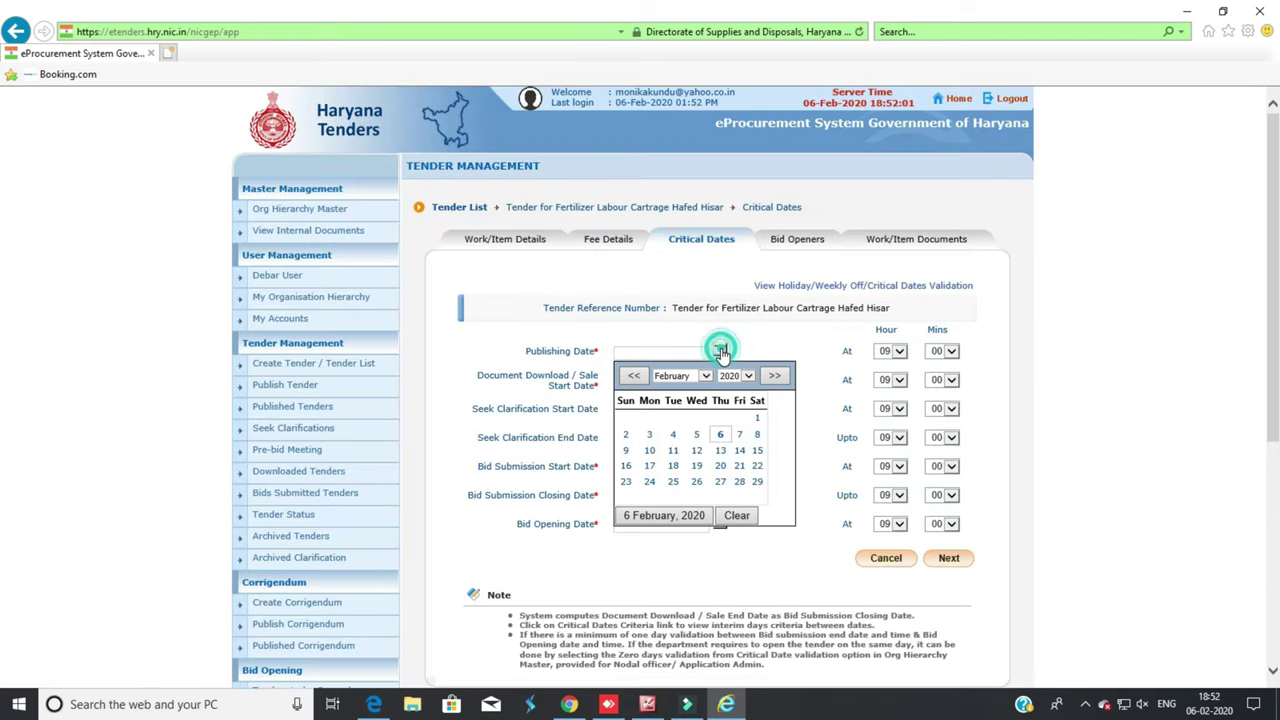
left_click(697, 434)
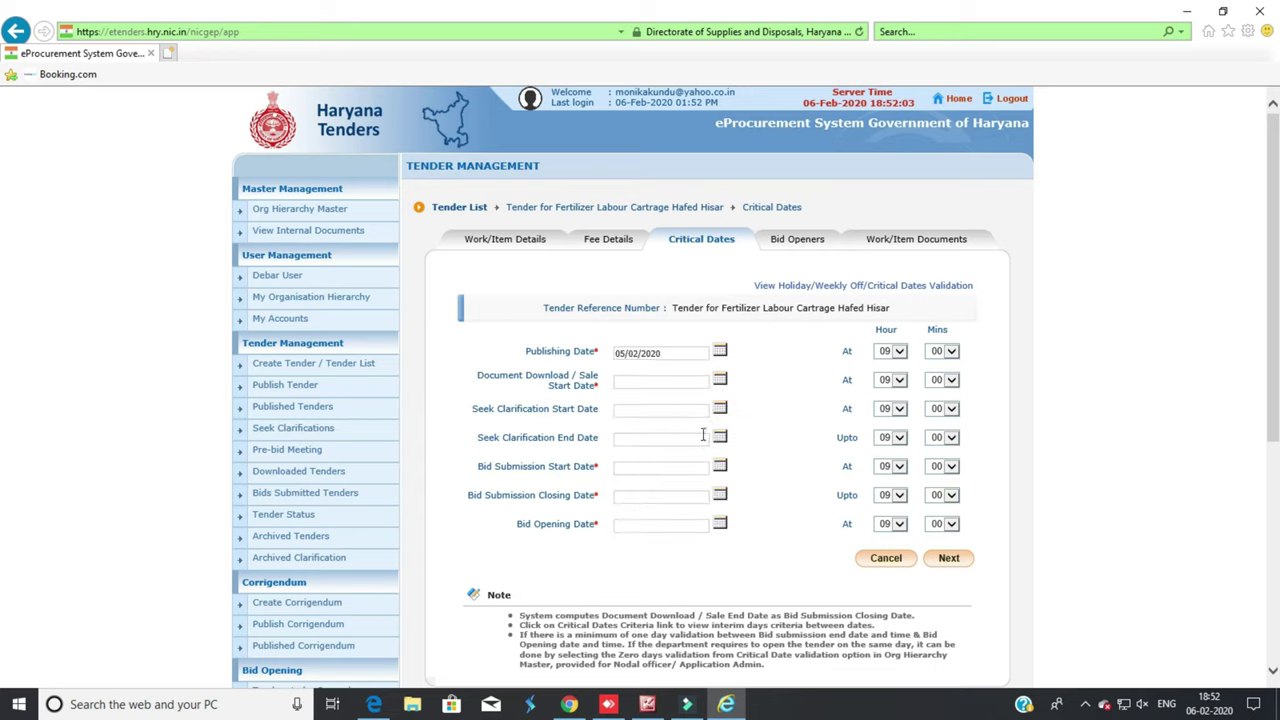
left_click(899, 352)
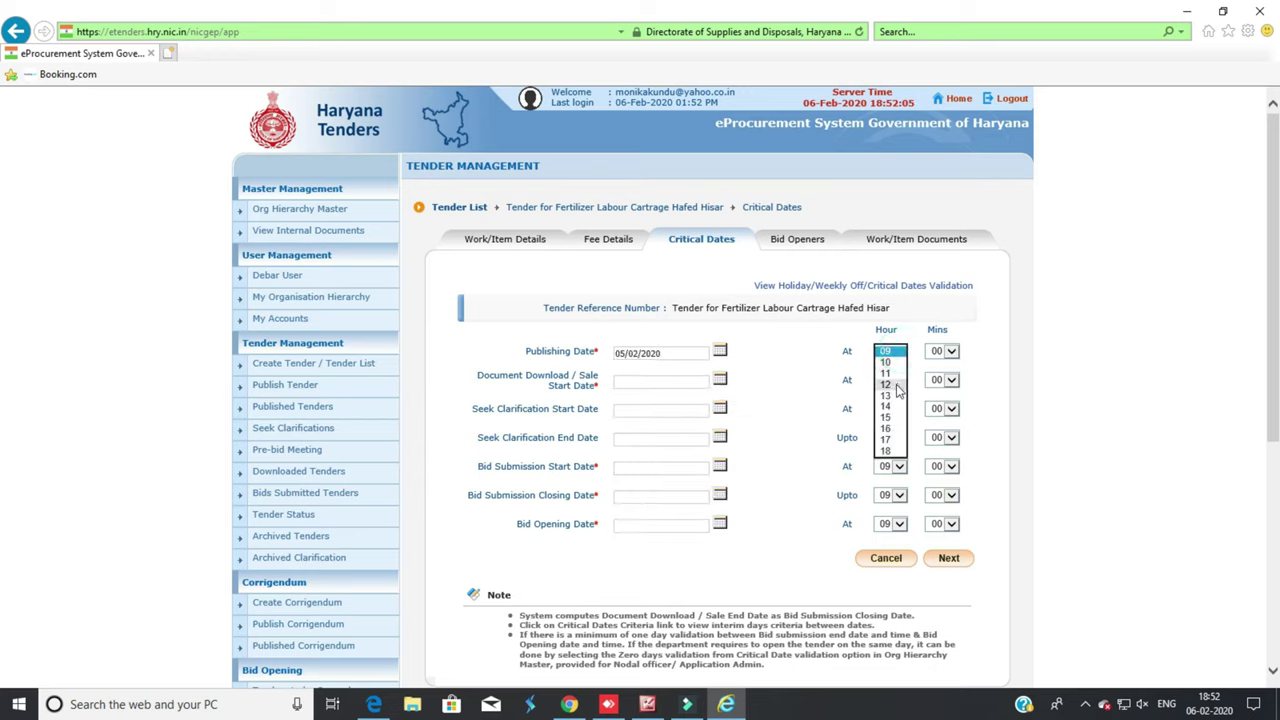
left_click(895, 386)
left_click(720, 379)
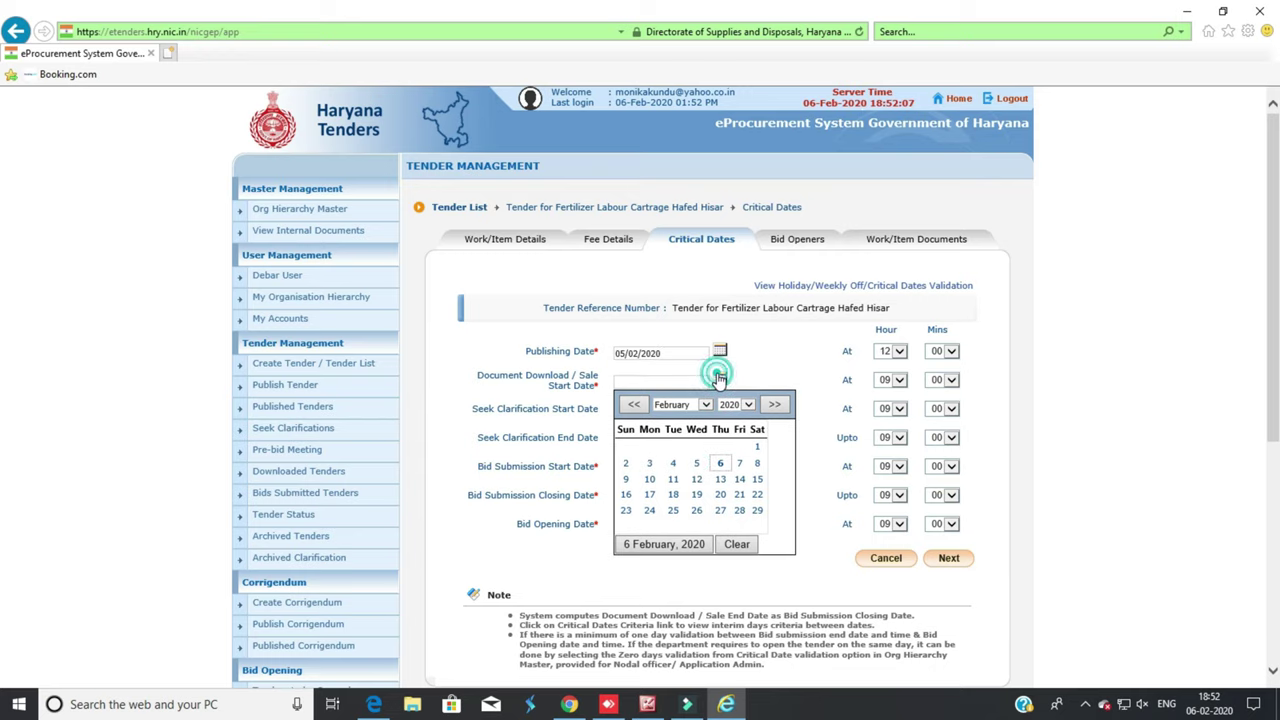
left_click(697, 463)
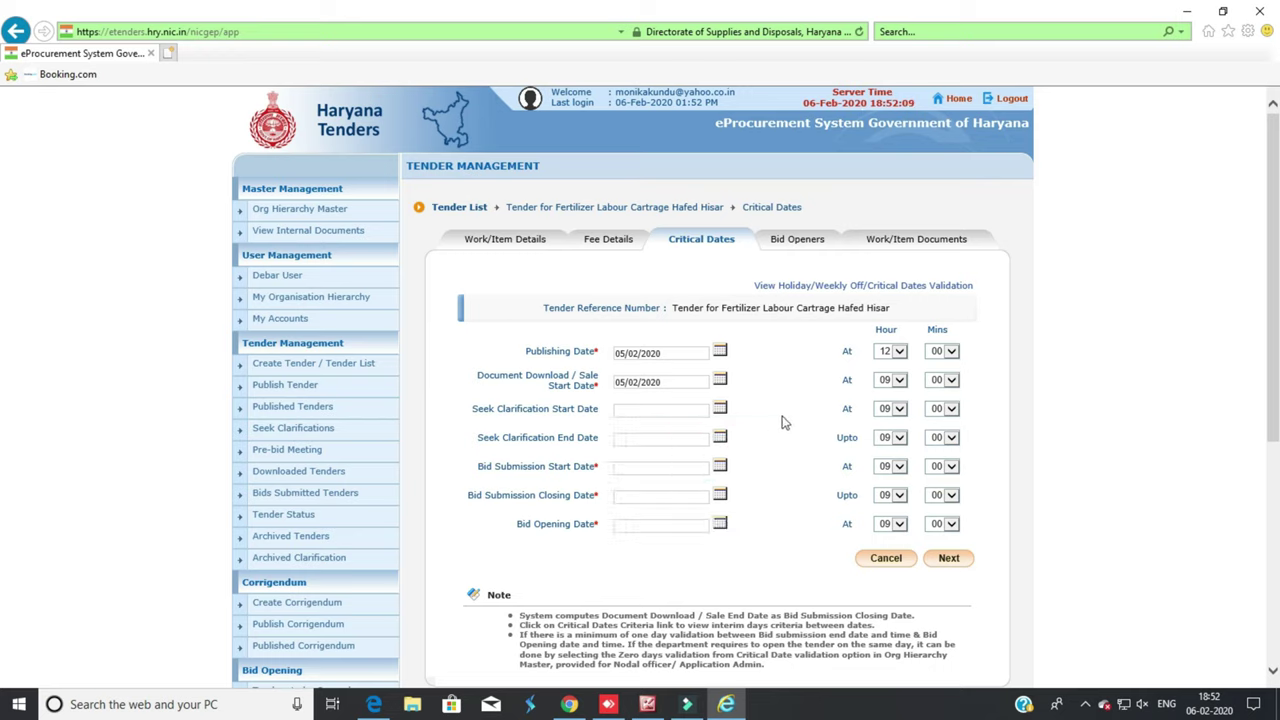
left_click(897, 381)
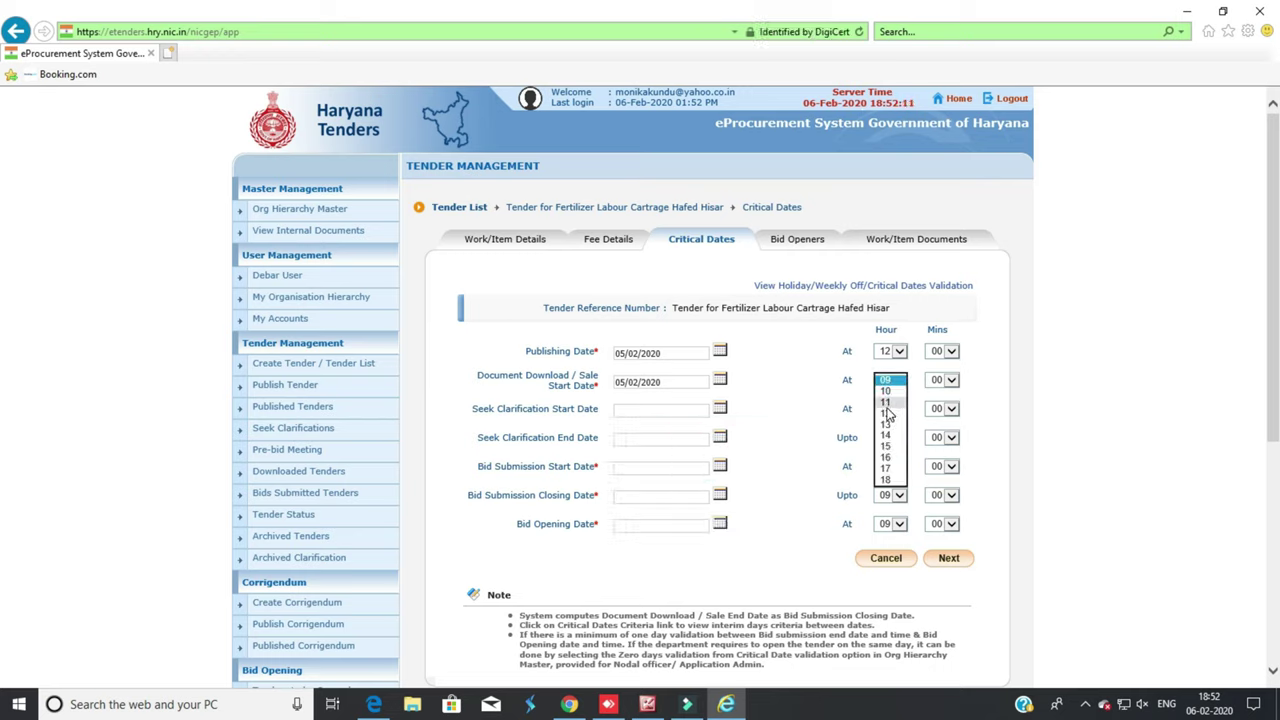
left_click(886, 413)
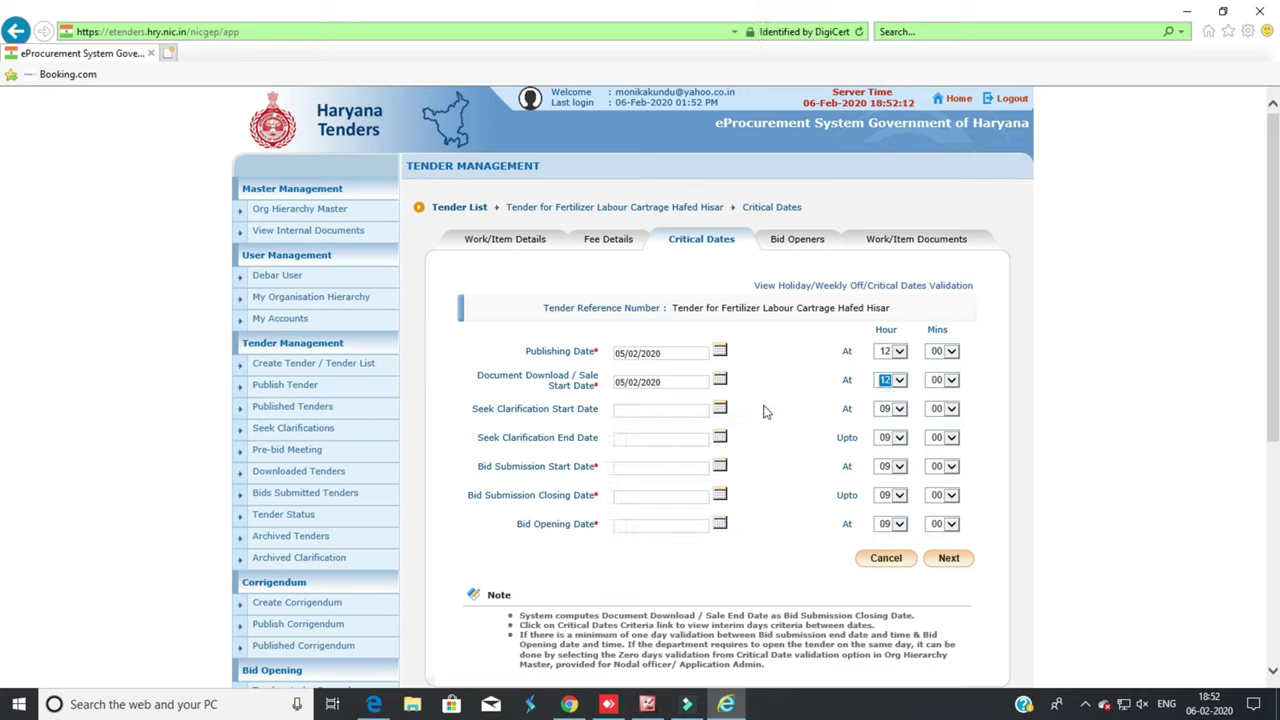
left_click(720, 467)
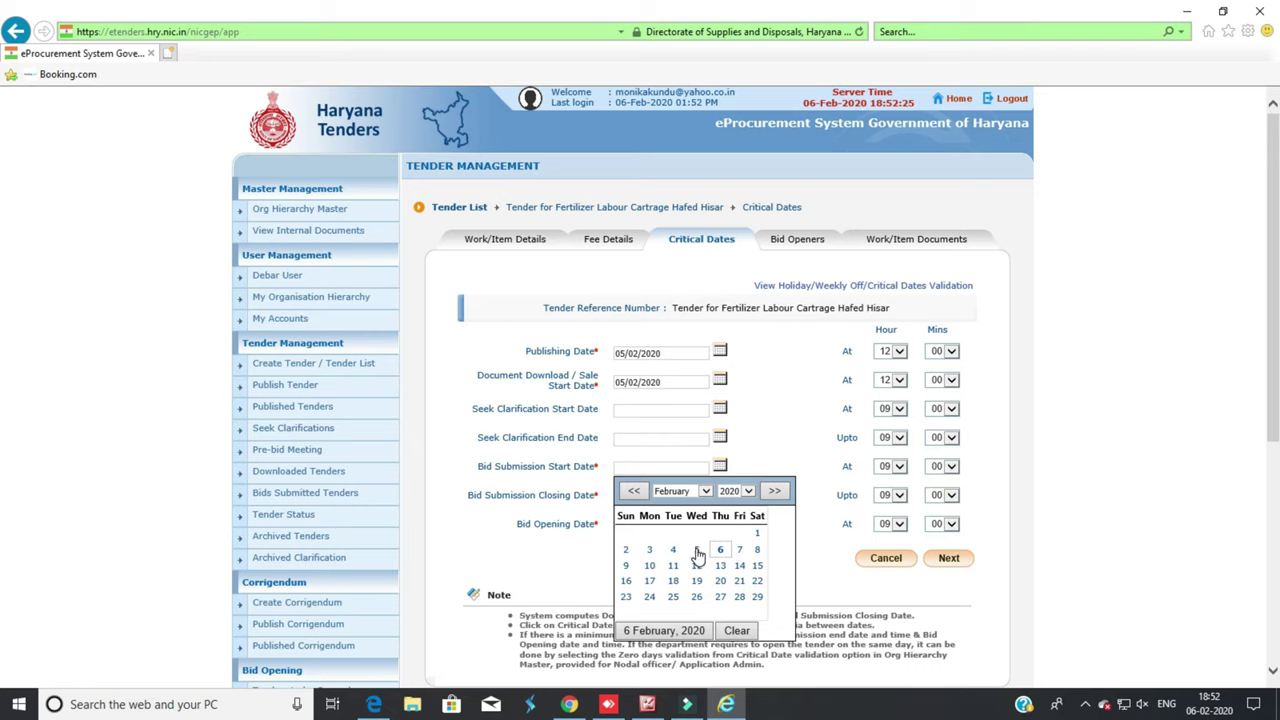
left_click(697, 550)
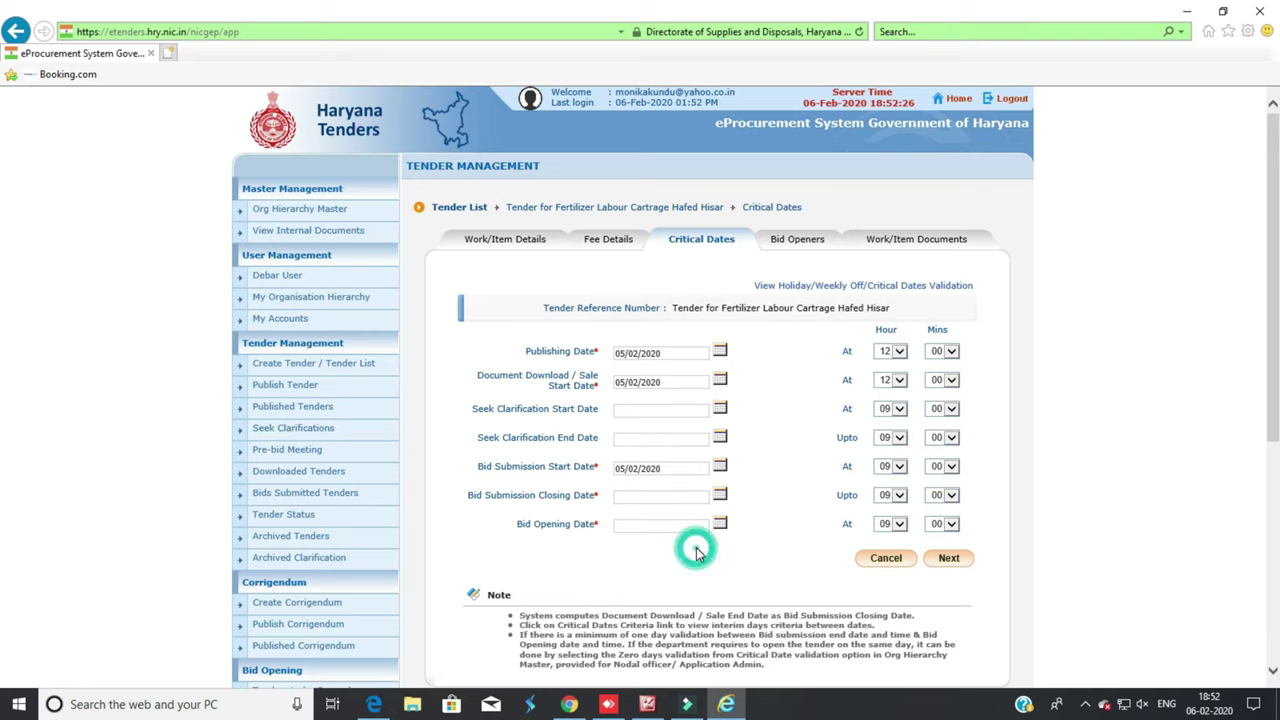
left_click(900, 466)
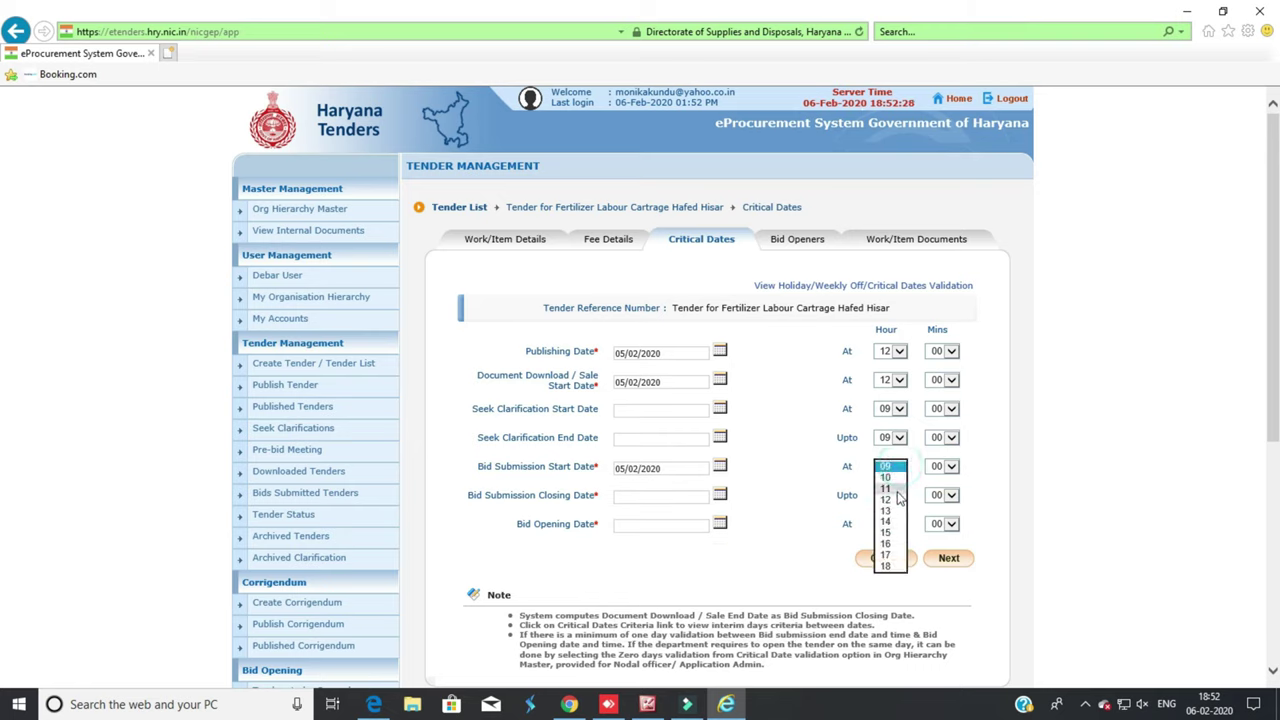
left_click(889, 570)
- Set bid closing 21/02/2020 18:00 and bid opening 24/02/2020 11:00, then submit the dates
left_click(721, 495)
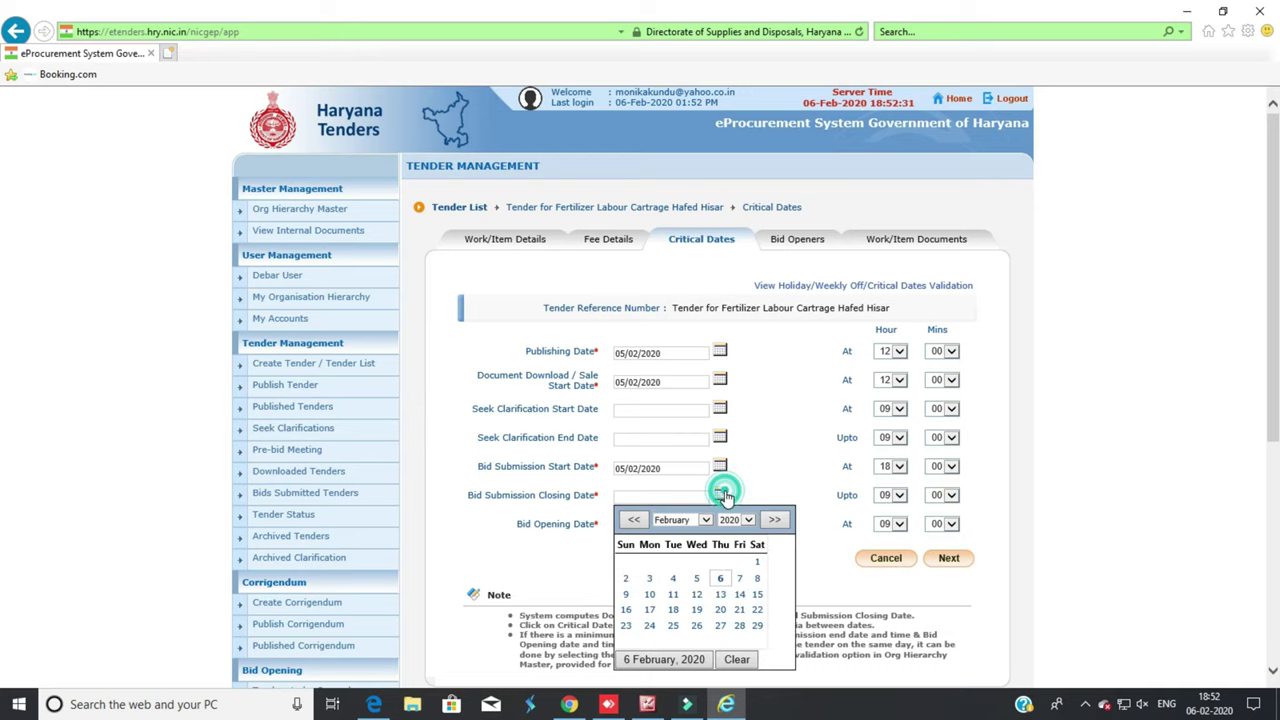
left_click(739, 610)
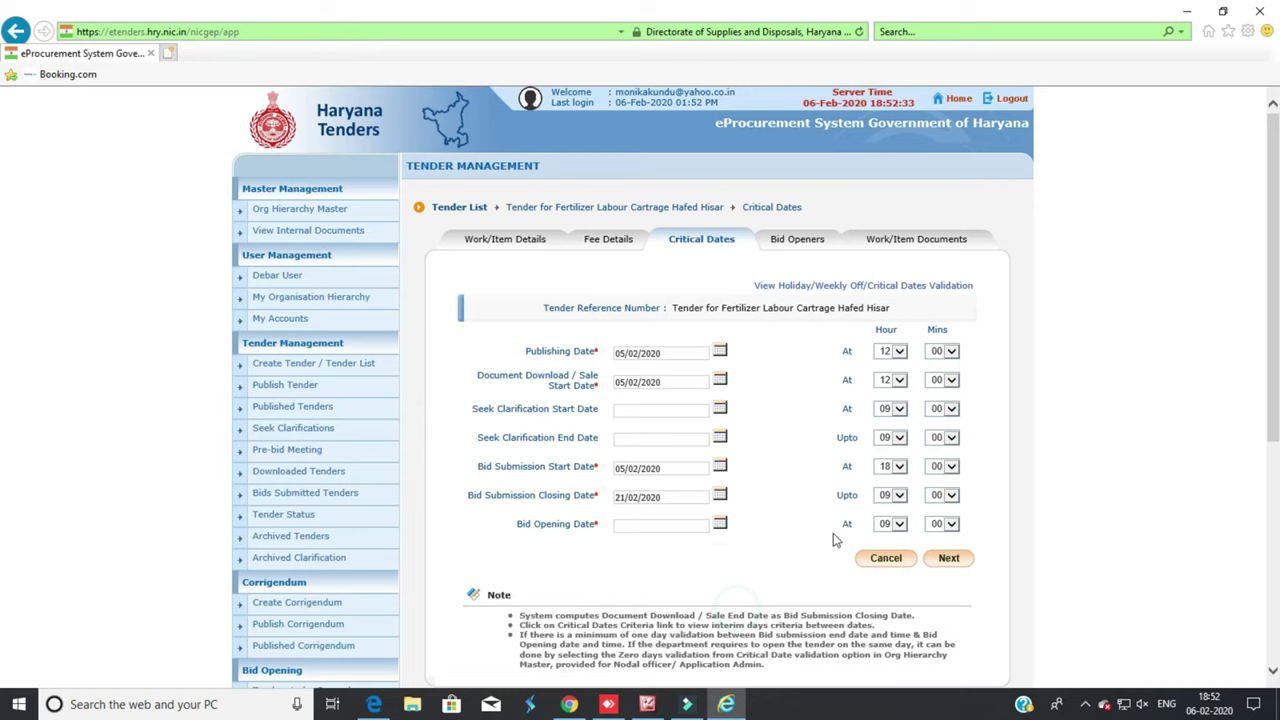
left_click(898, 495)
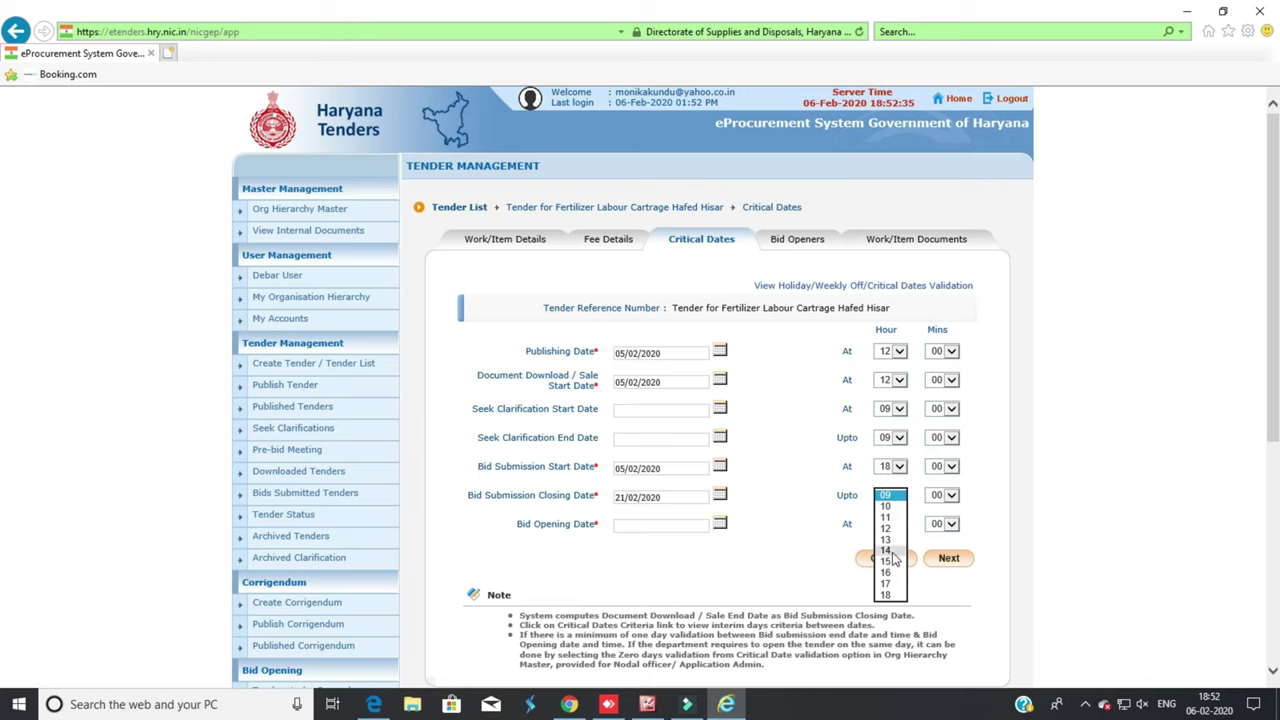
left_click(886, 594)
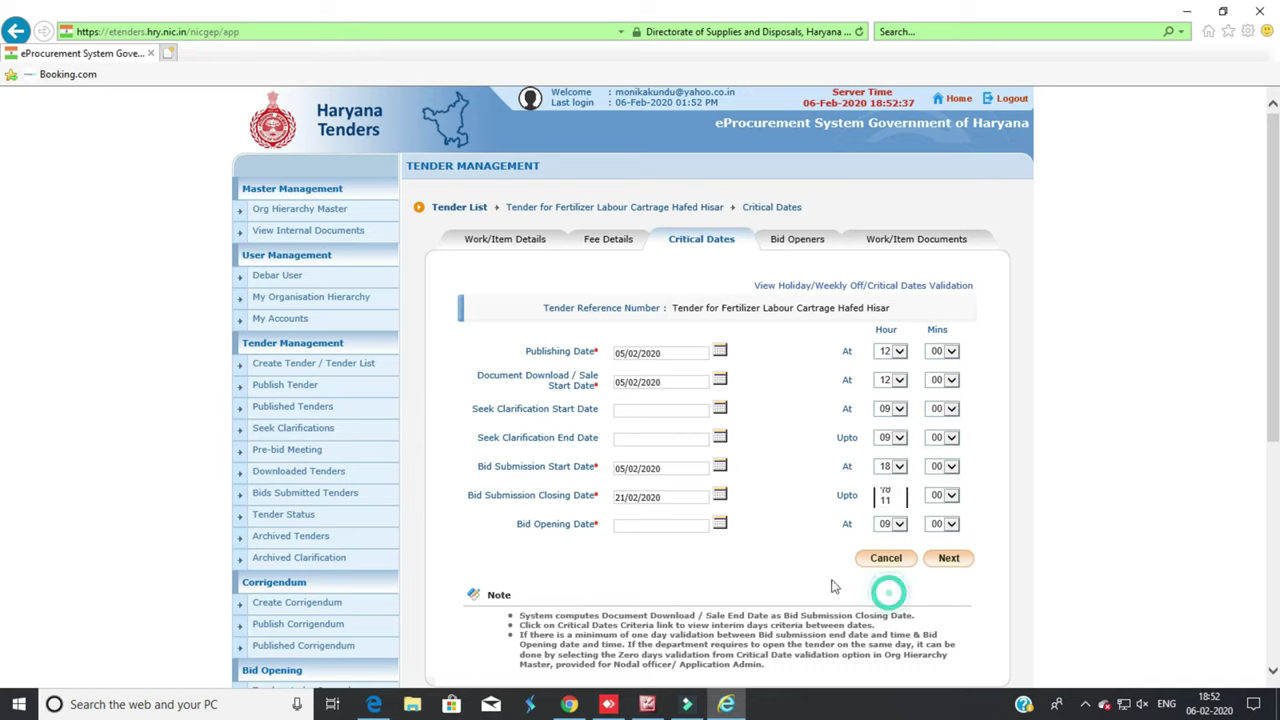
left_click(721, 521)
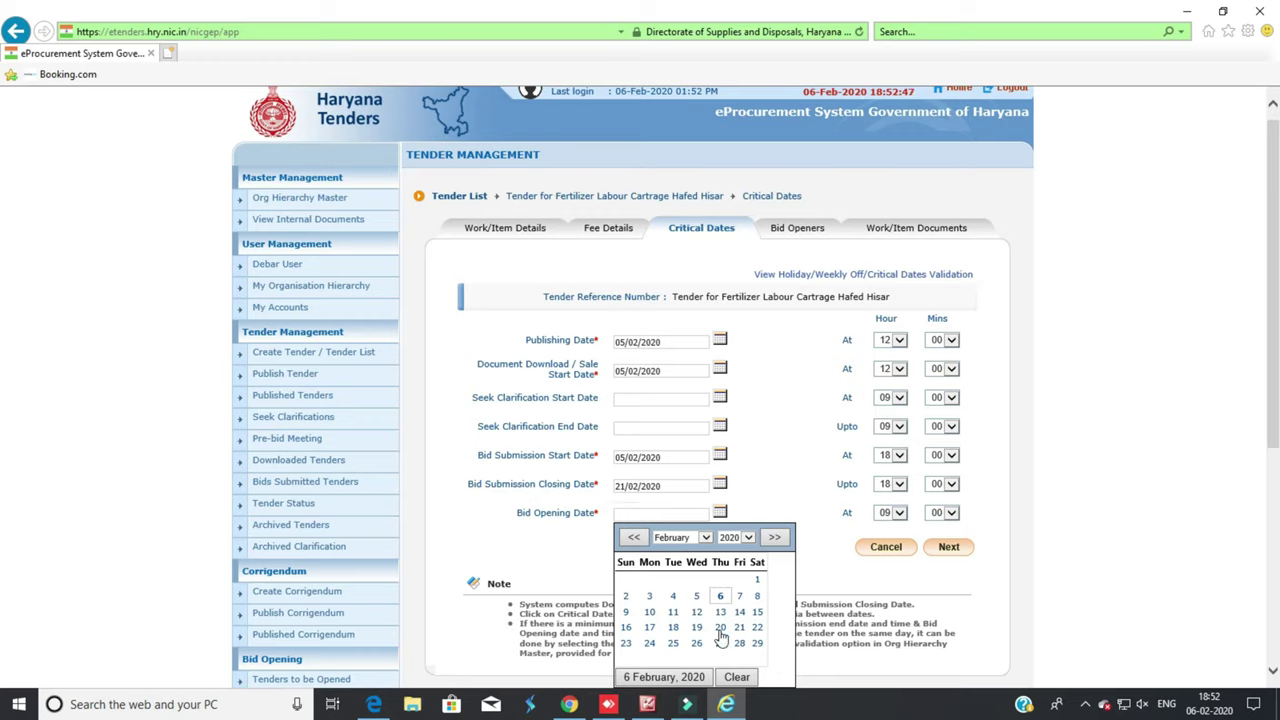
left_click(757, 628)
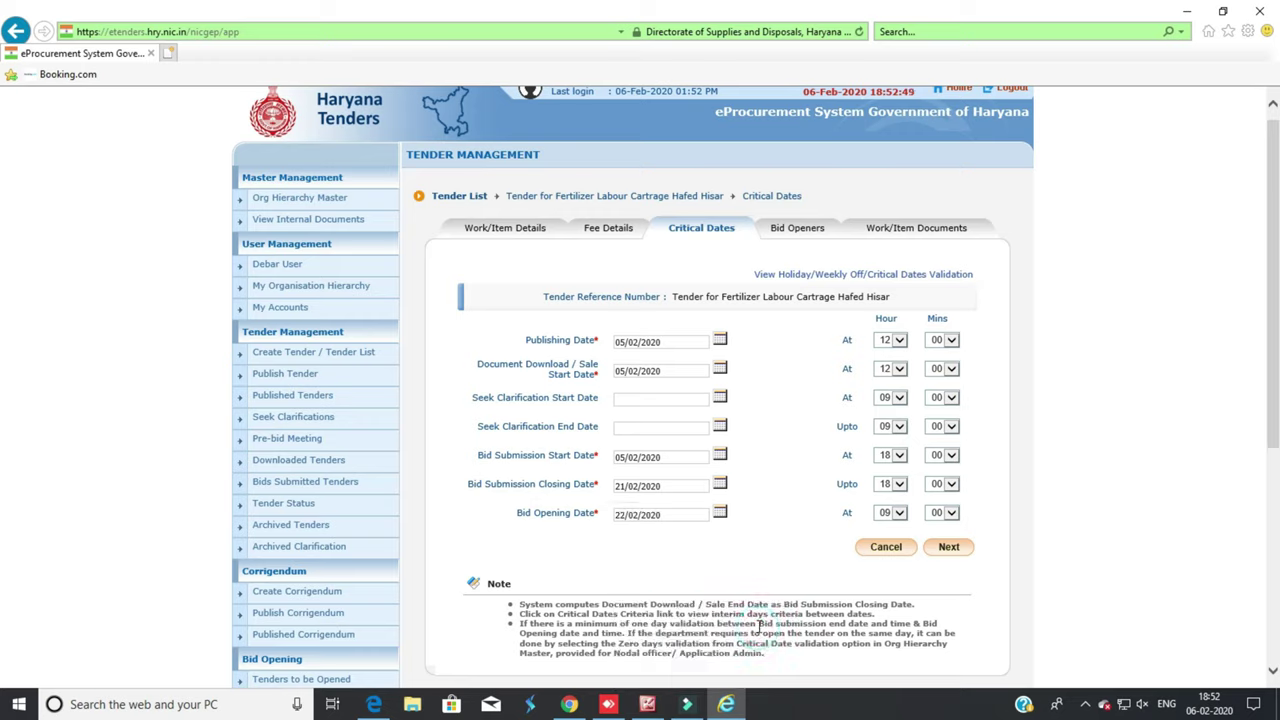
left_click(721, 512)
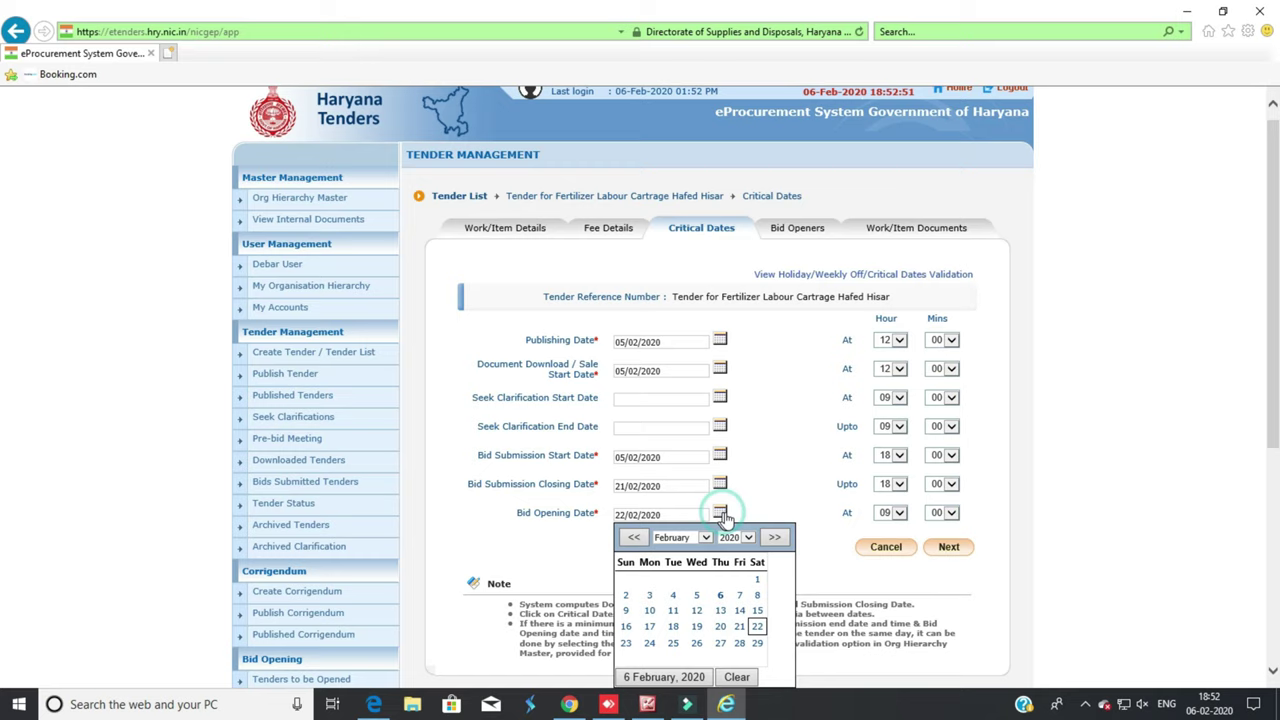
left_click(649, 643)
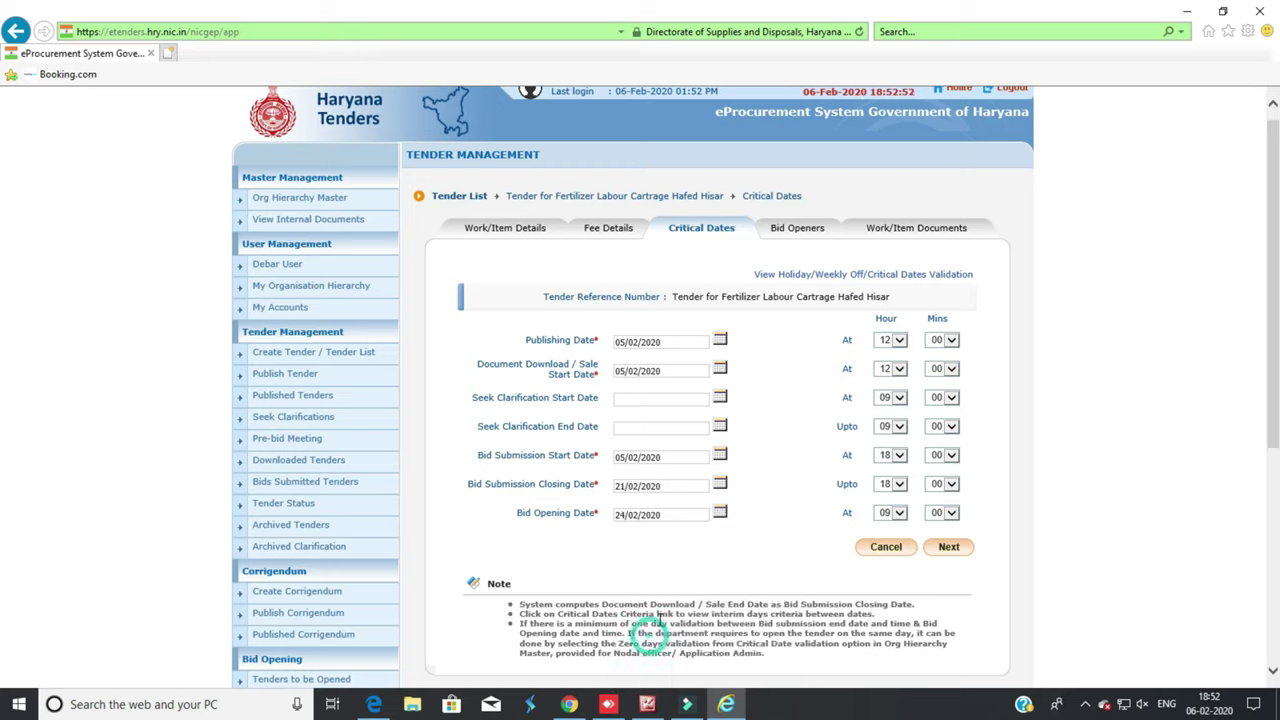
left_click(900, 512)
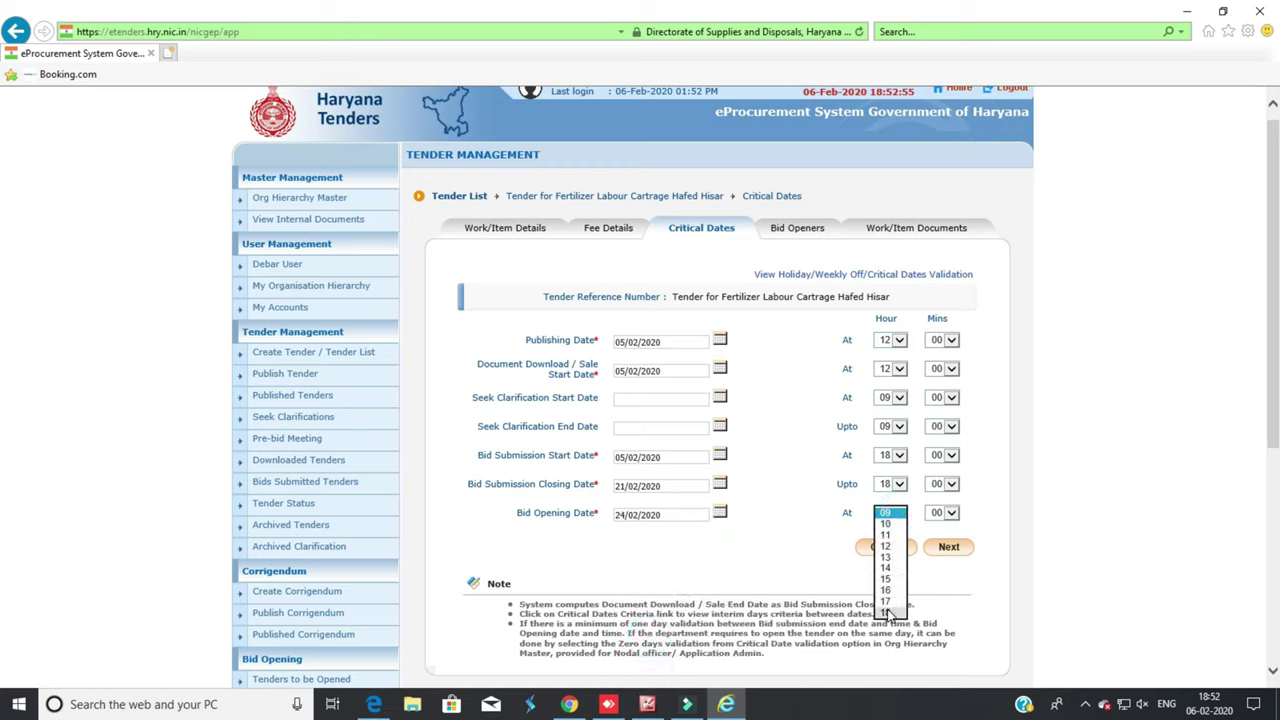
left_click(886, 535)
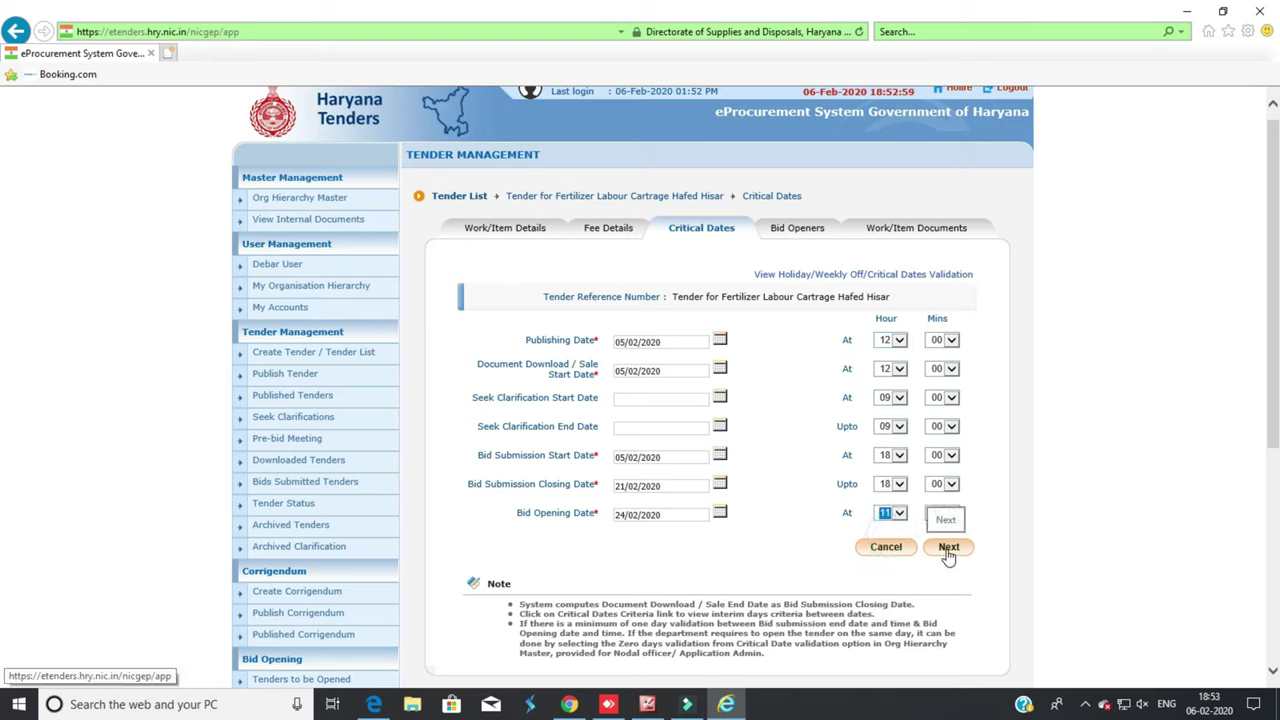
left_click(948, 548)
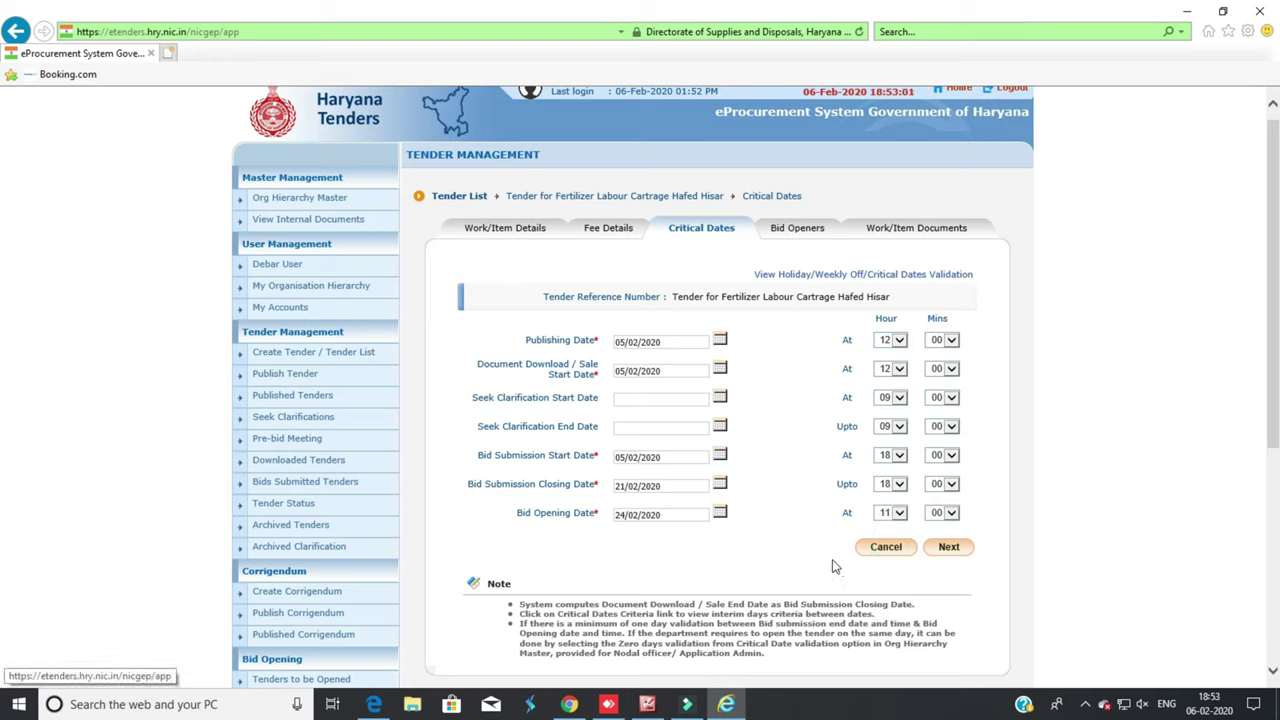
left_click(960, 551)
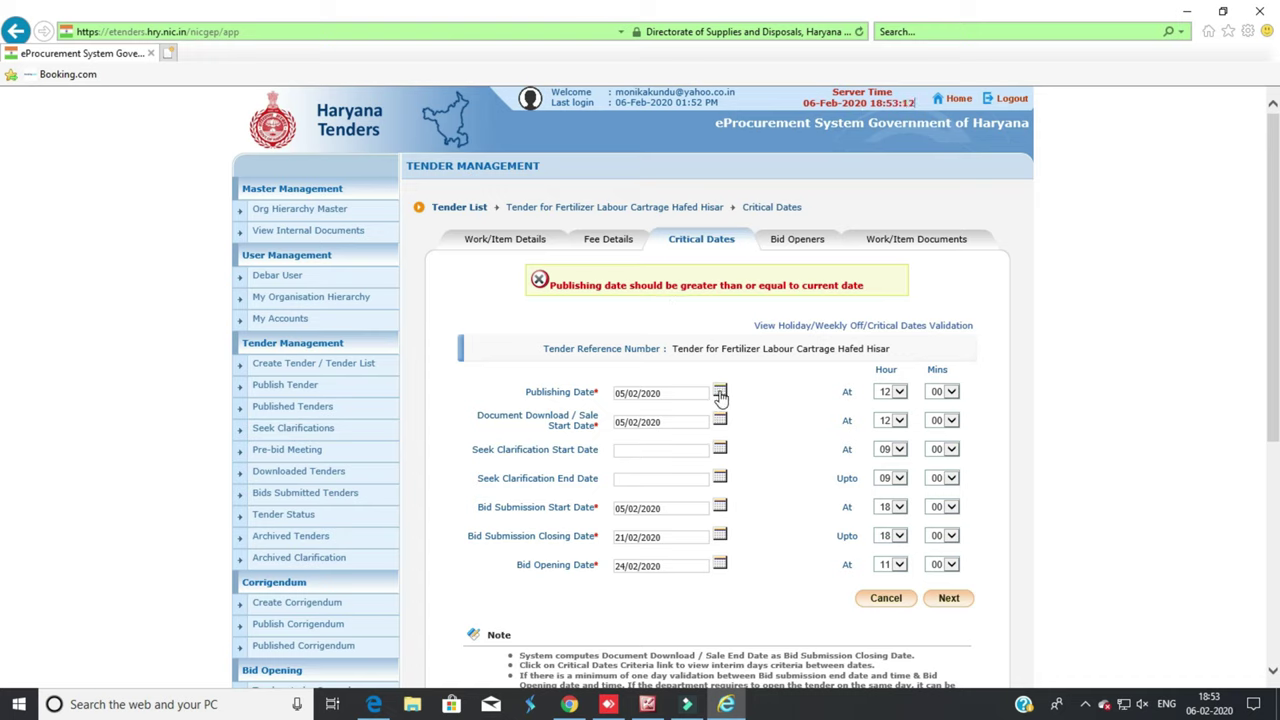
- Change publishing, document download and bid submission start dates to 07/02/2020 and resubmit
left_click(720, 392)
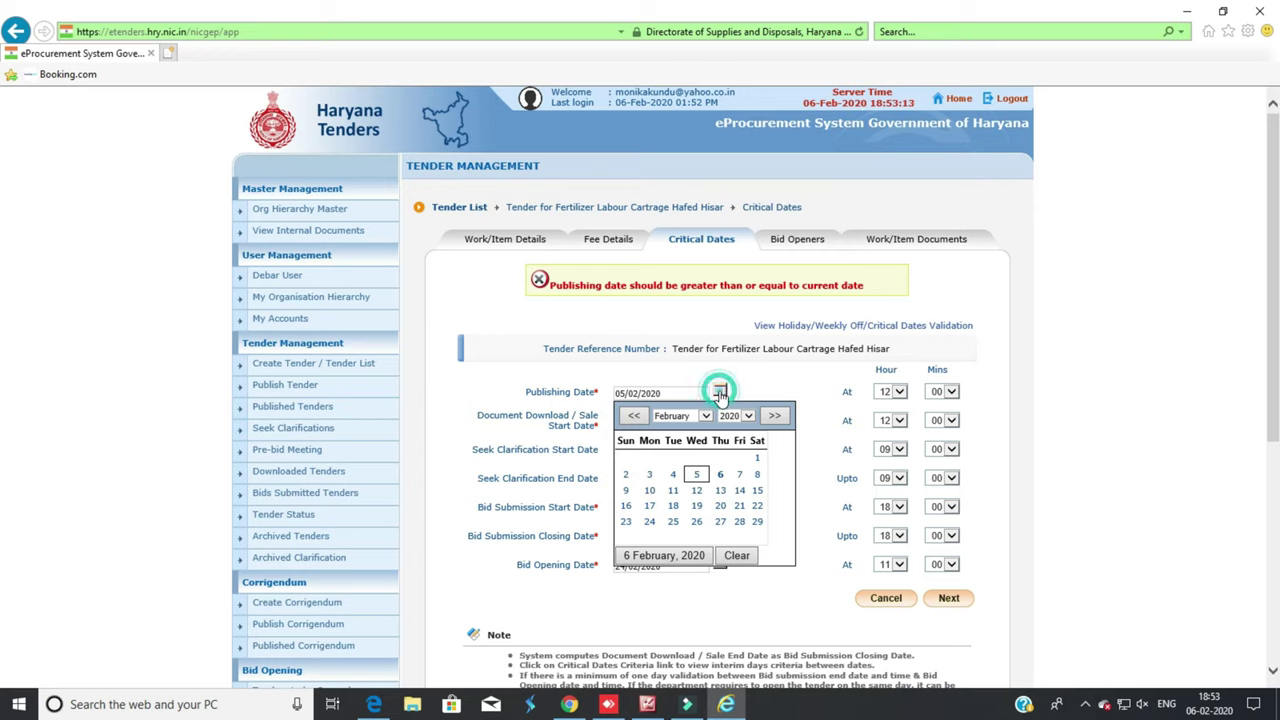
left_click(737, 477)
left_click(720, 420)
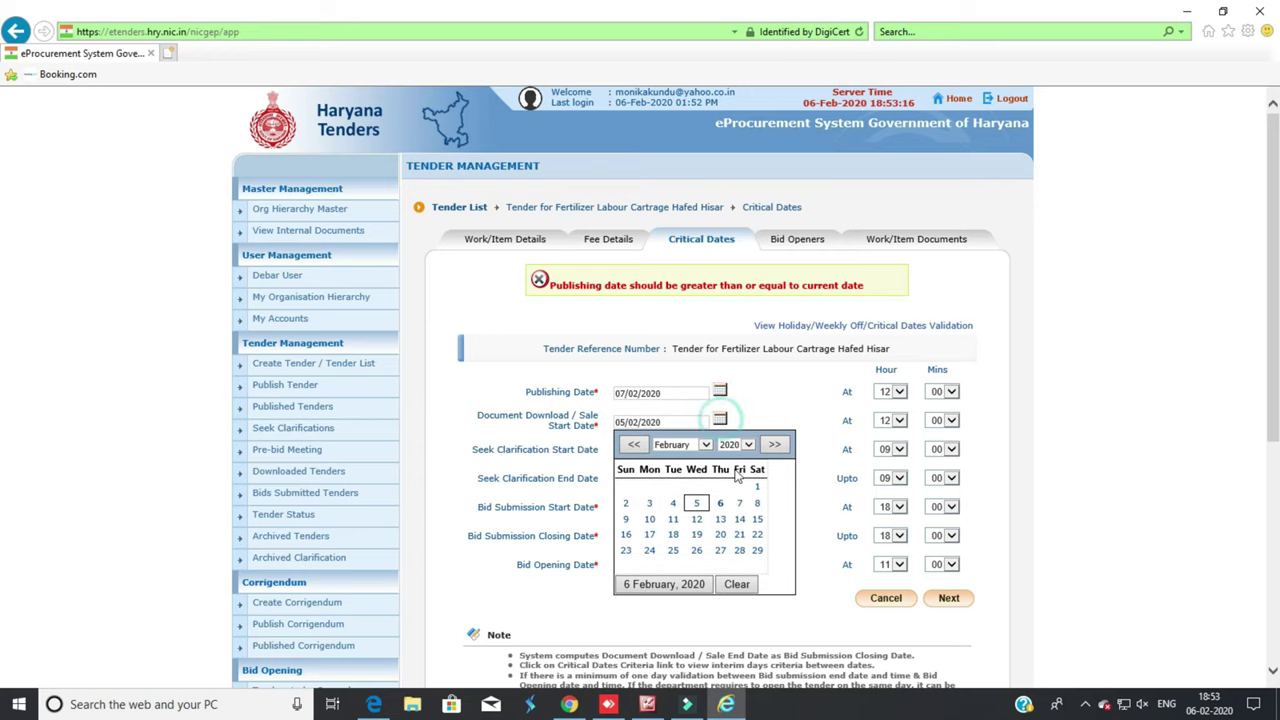
left_click(737, 503)
left_click(720, 506)
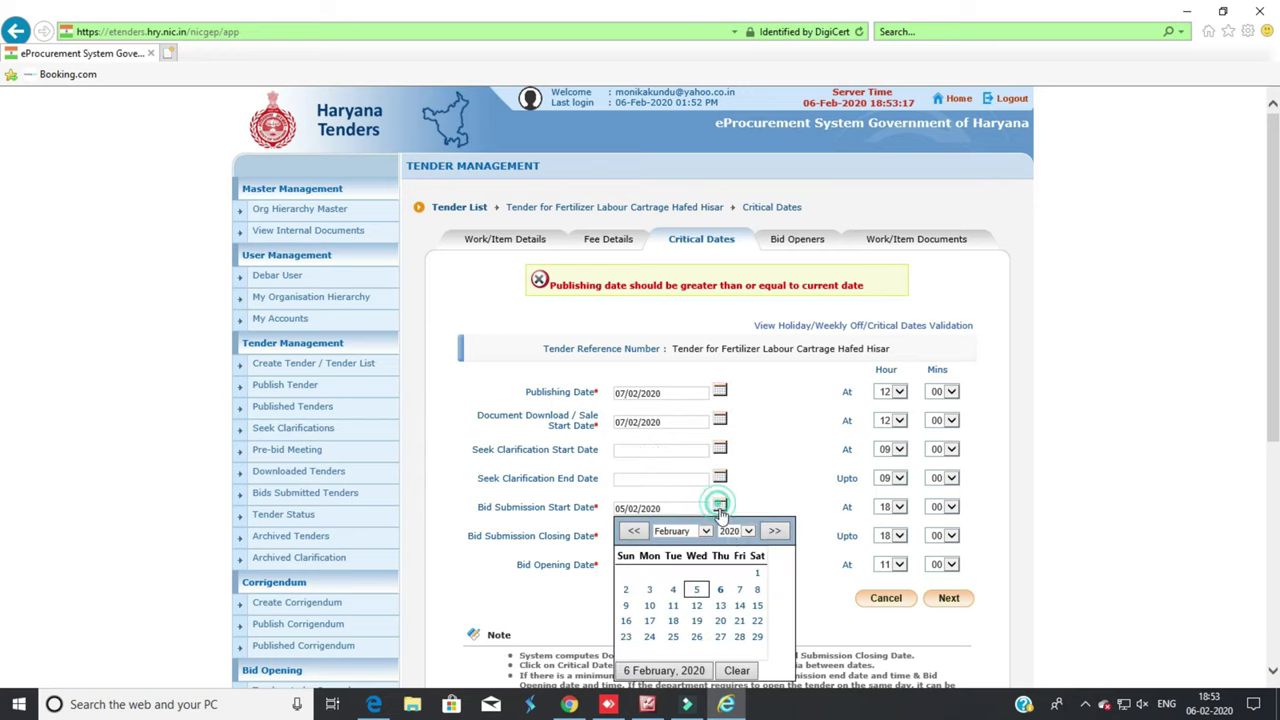
left_click(737, 591)
left_click(949, 598)
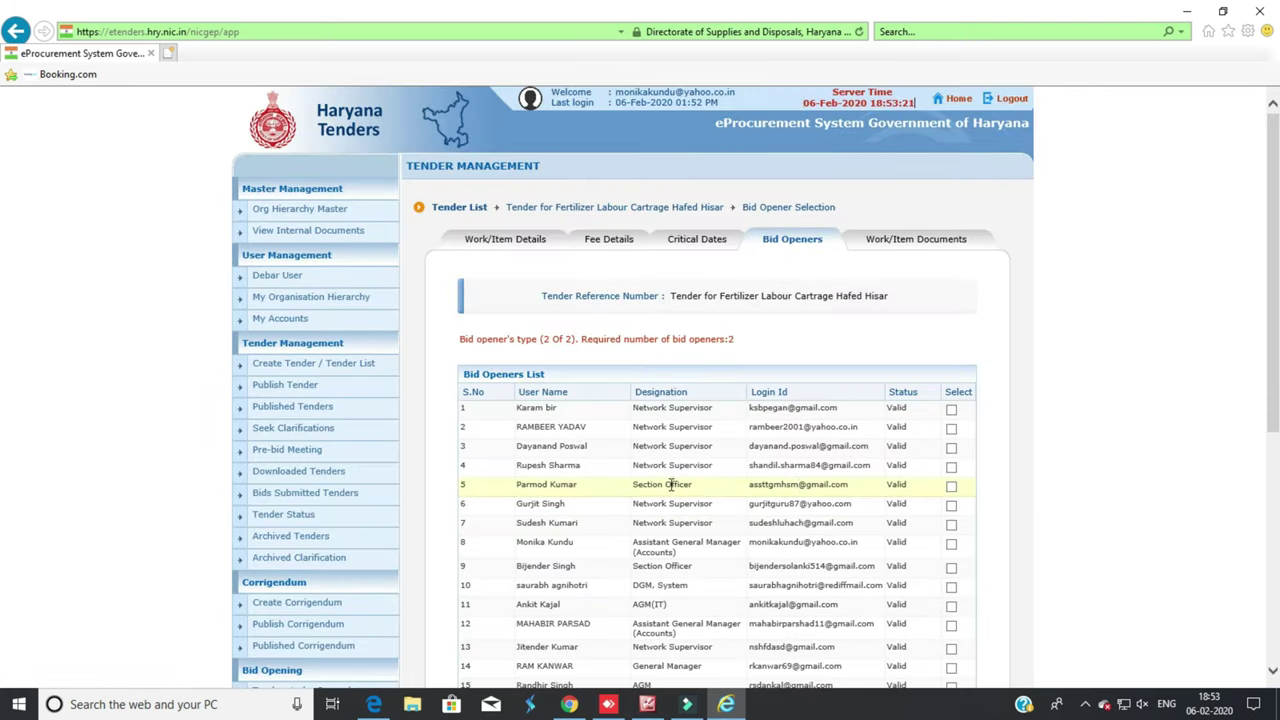
- Select the row 10 and 11 officials (DGM, System and AGM(IT)) as bid openers and submit
scroll(600, 486, "down", 5)
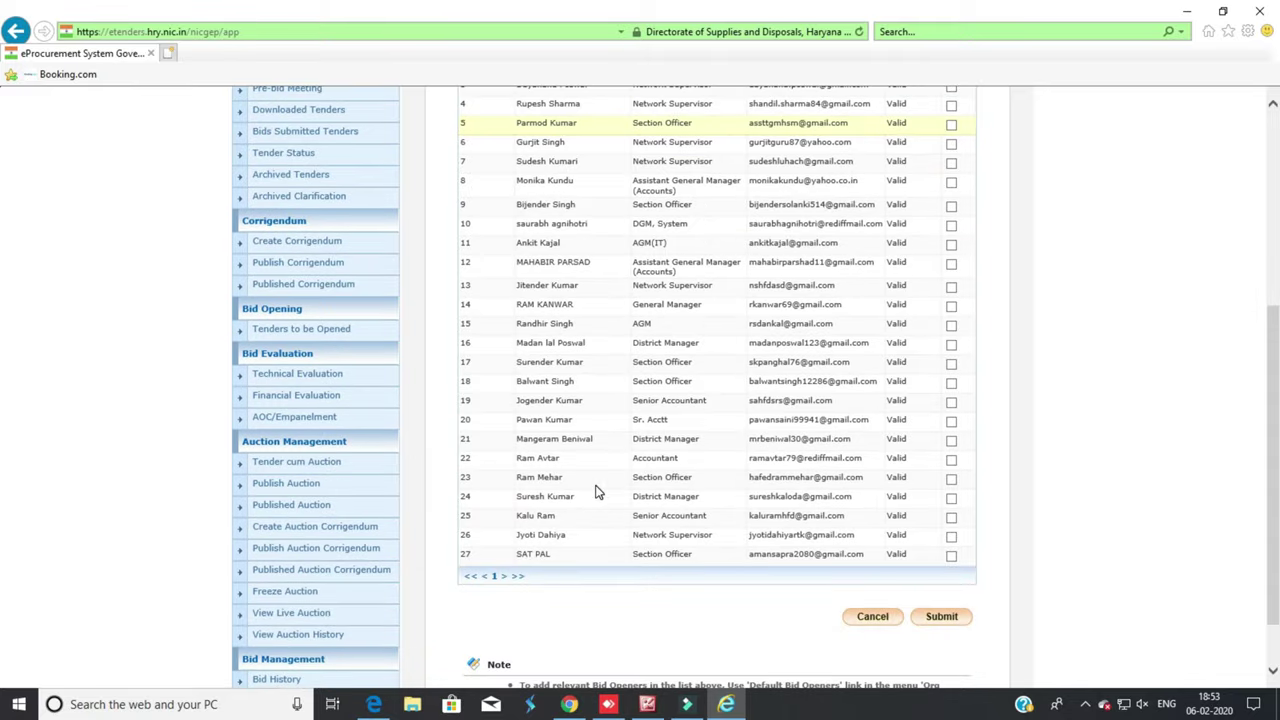
scroll(672, 477, "up", 3)
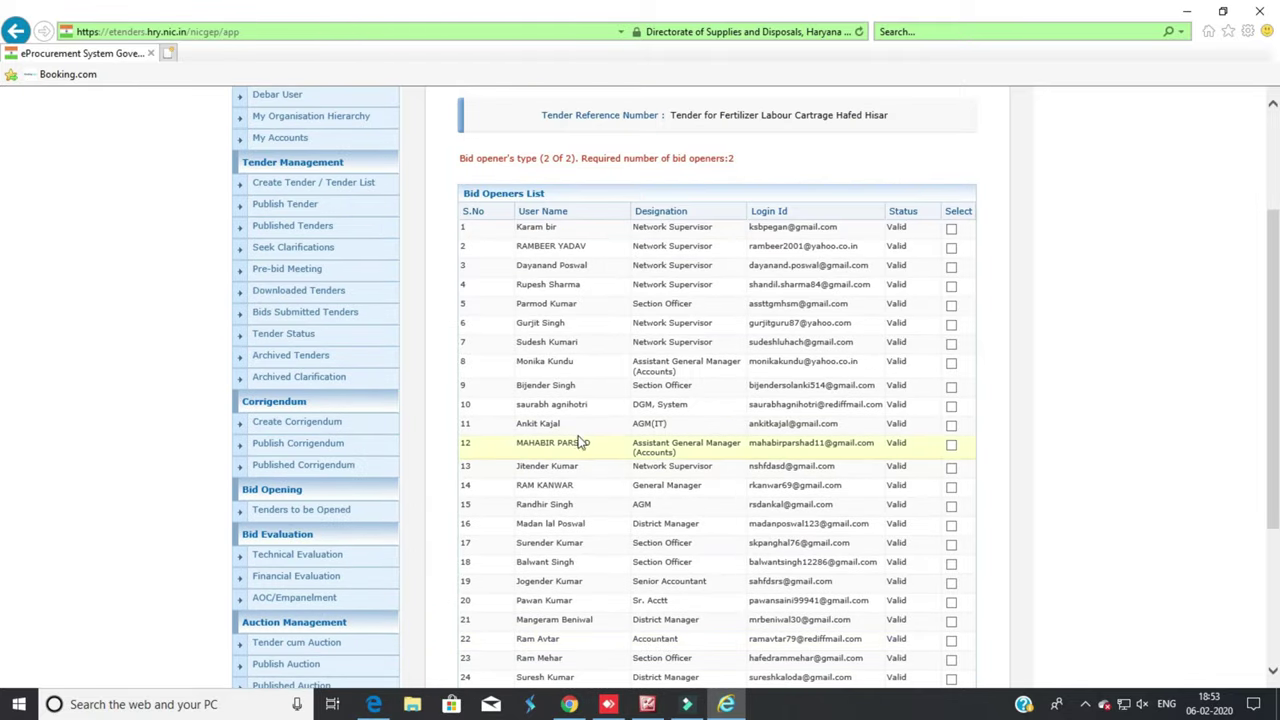
left_click(951, 406)
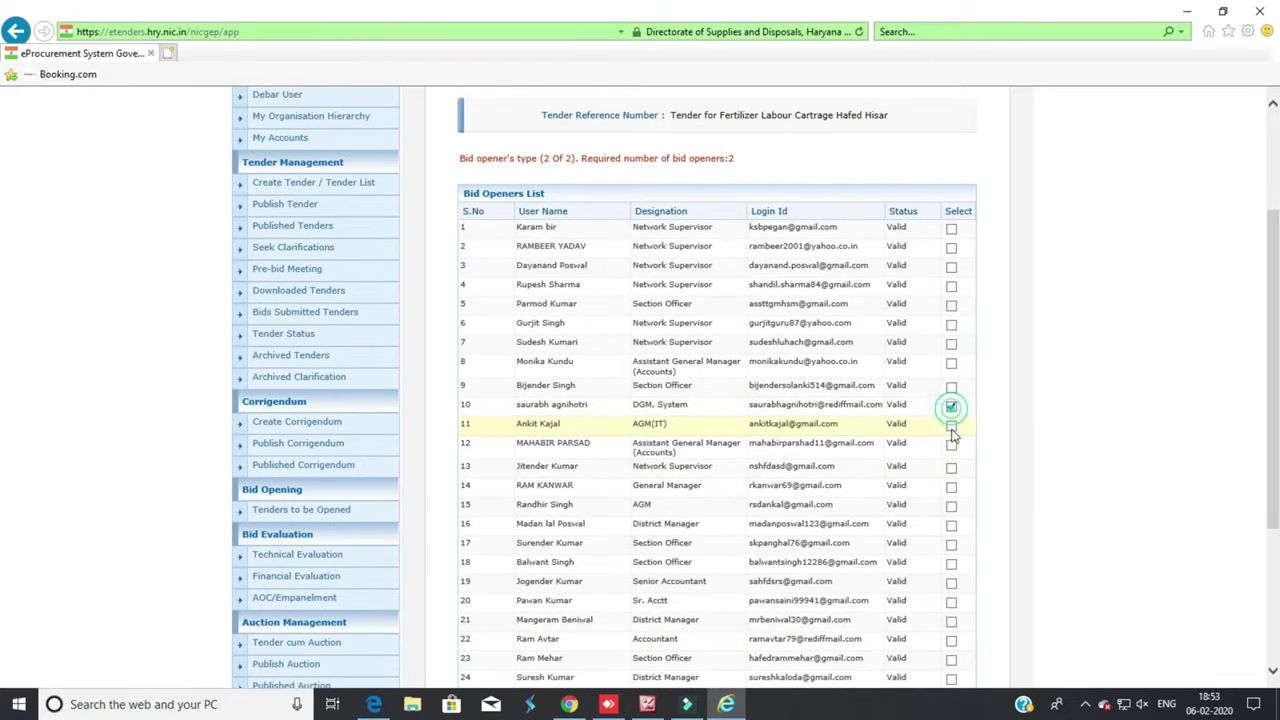
left_click(951, 427)
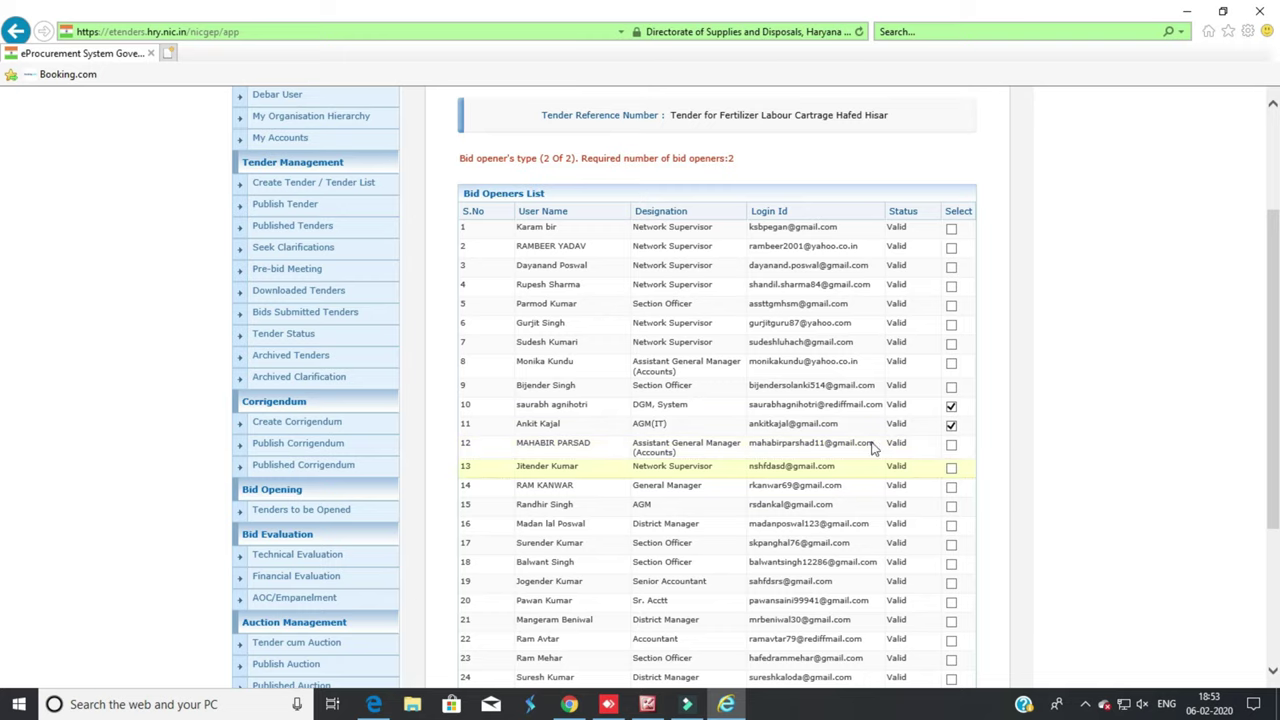
scroll(940, 440, "down", 3)
left_click(945, 550)
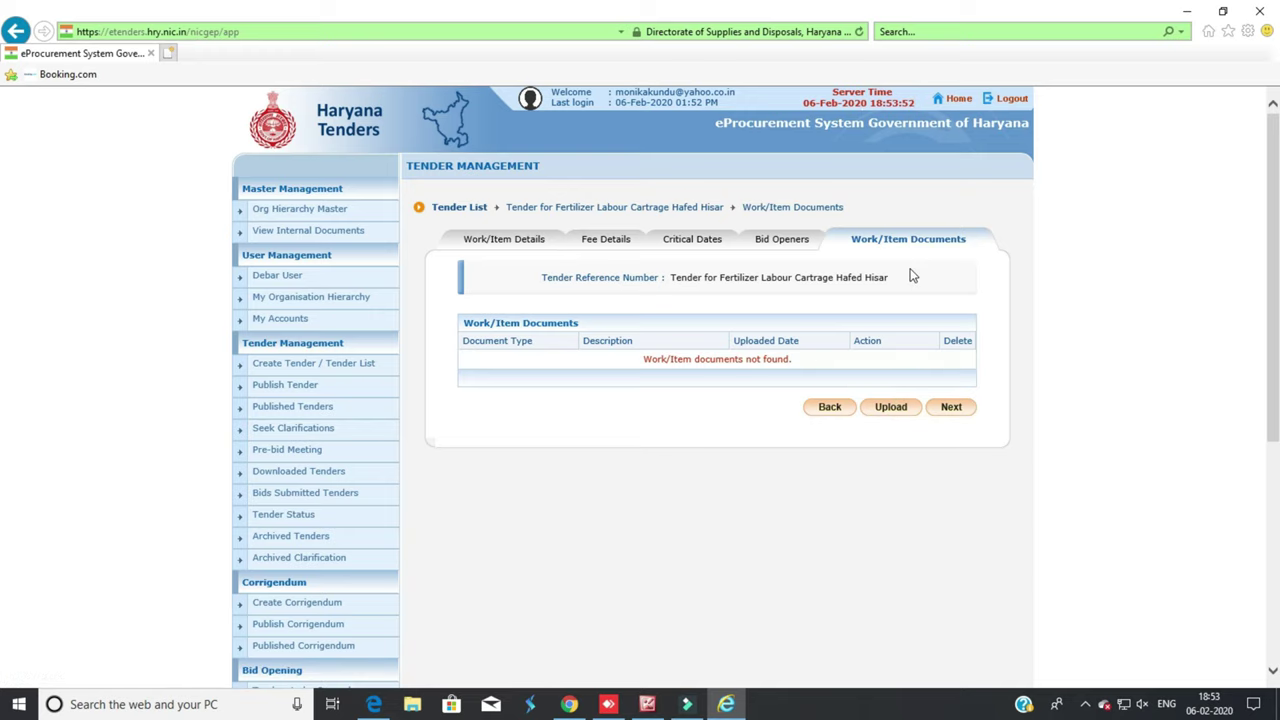
- Start a document upload, allow the signing applet, and set type BOQ with description 'commercial envelope'
left_click(890, 412)
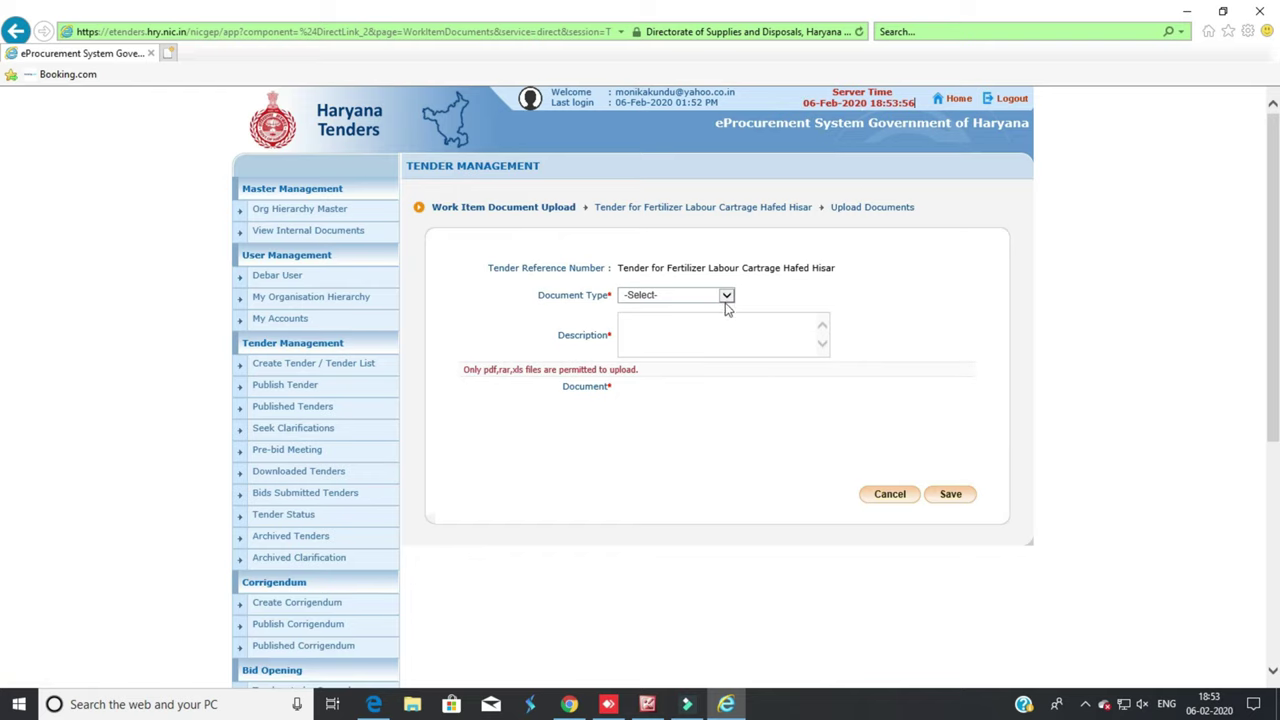
left_click(727, 297)
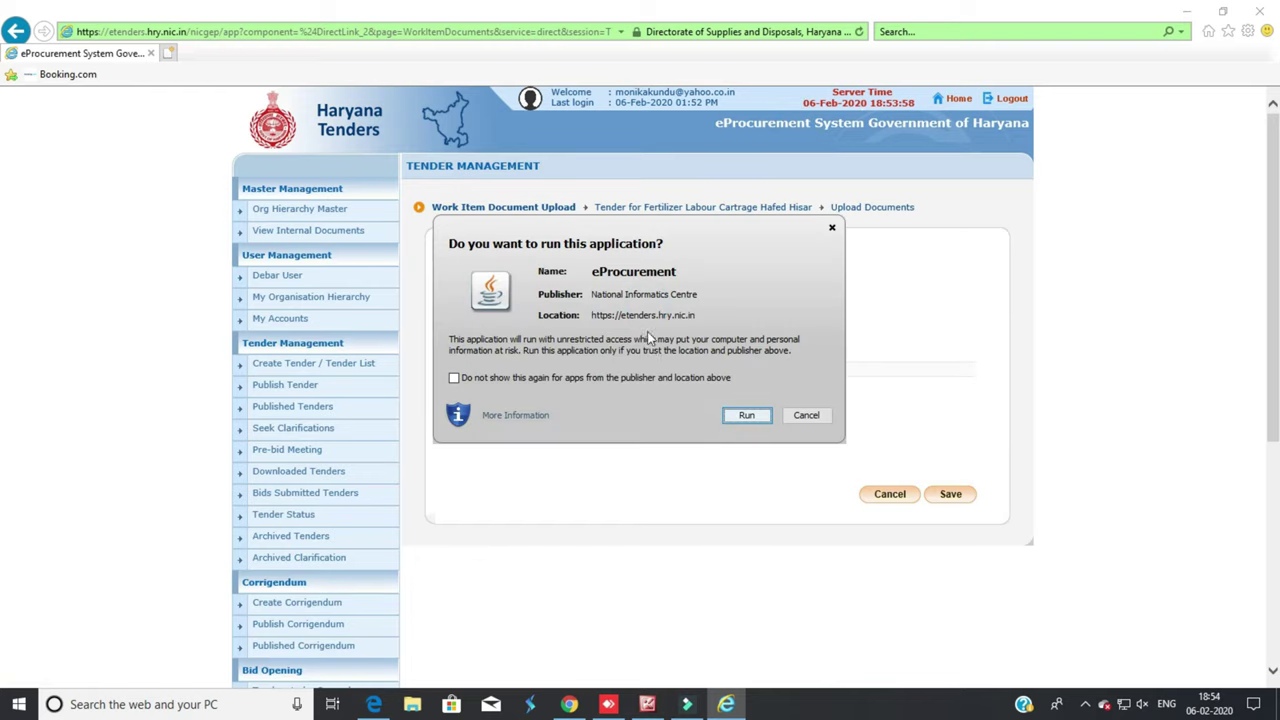
left_click(729, 415)
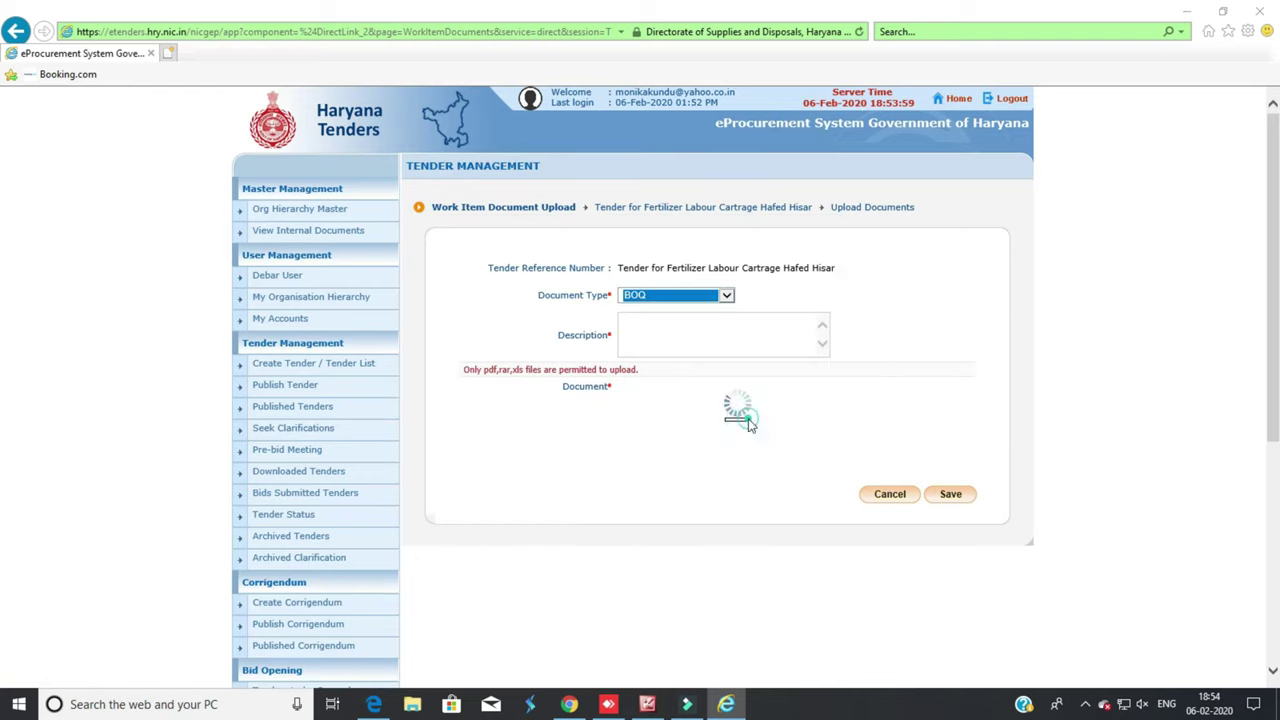
left_click(668, 341)
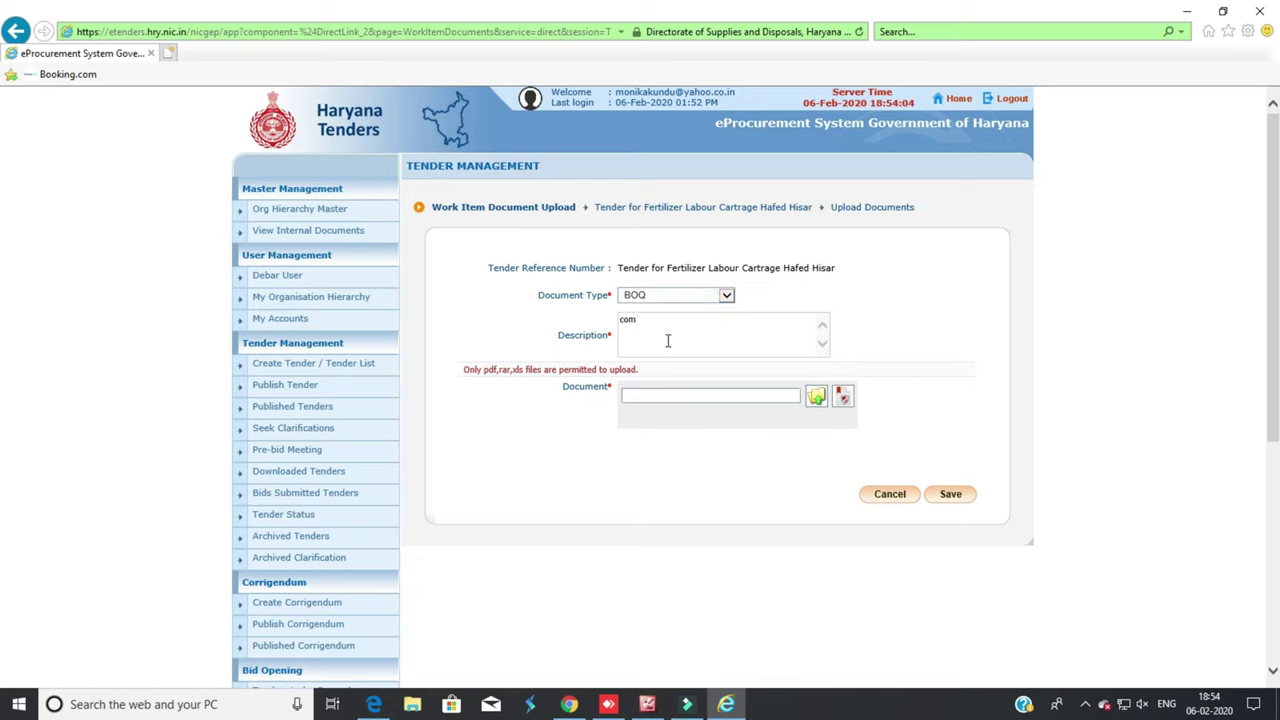
type("commer")
type("cial")
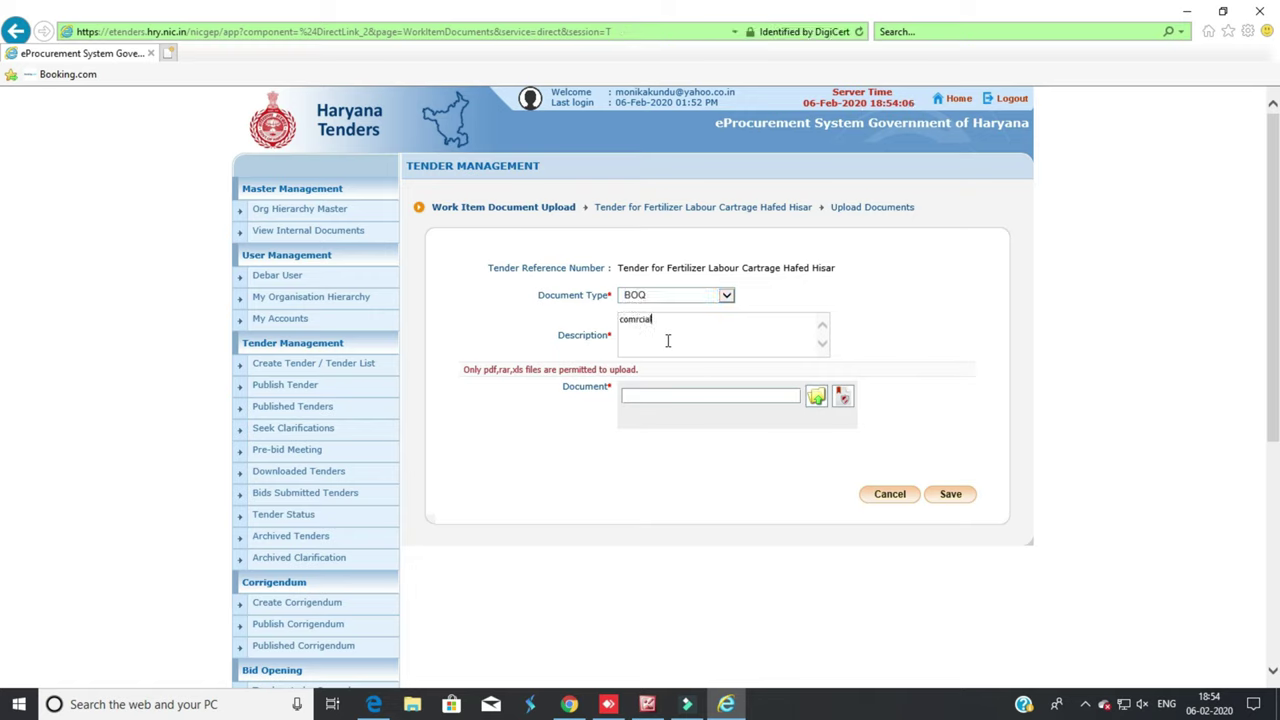
key("BackSpace")
key("BackSpace")
key("BackSpace")
key("BackSpace")
key("BackSpace")
type("mercial envelope")
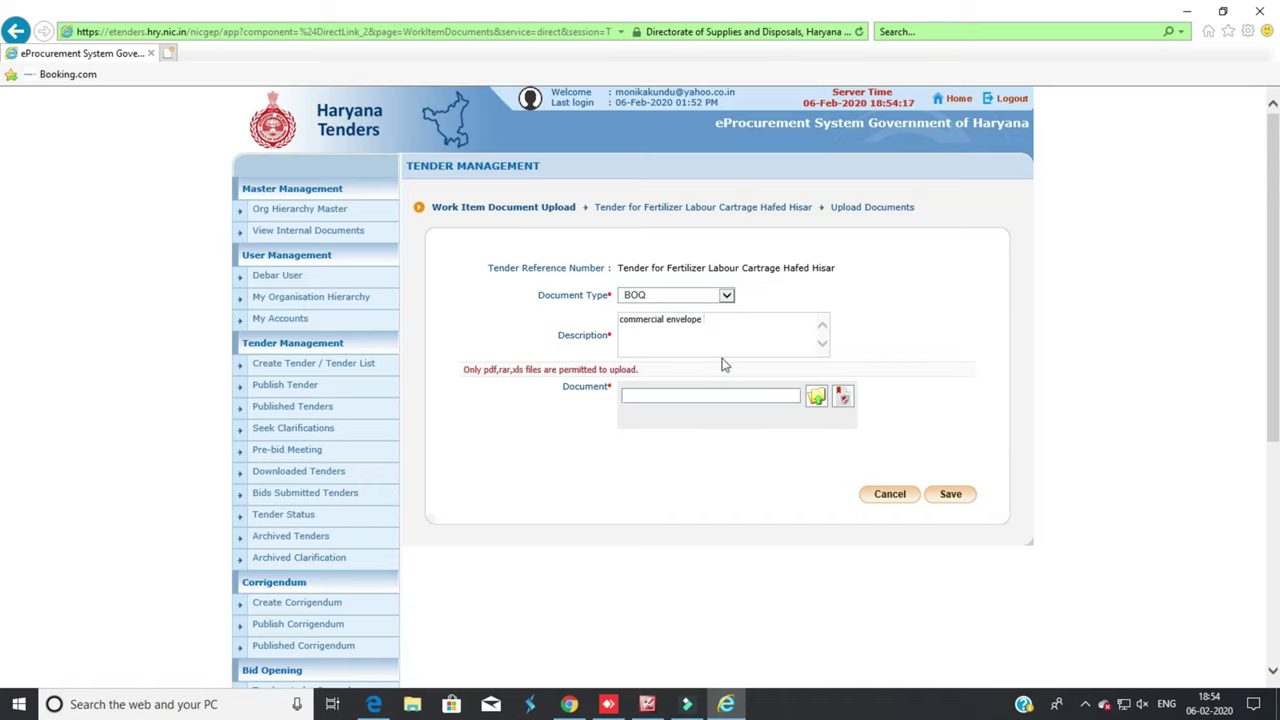
- Attach BOQ_FERT_Labour.xls from E:\Parkash\E tender 2020-21 - Copy\Fert Tender2020-21
left_click(817, 397)
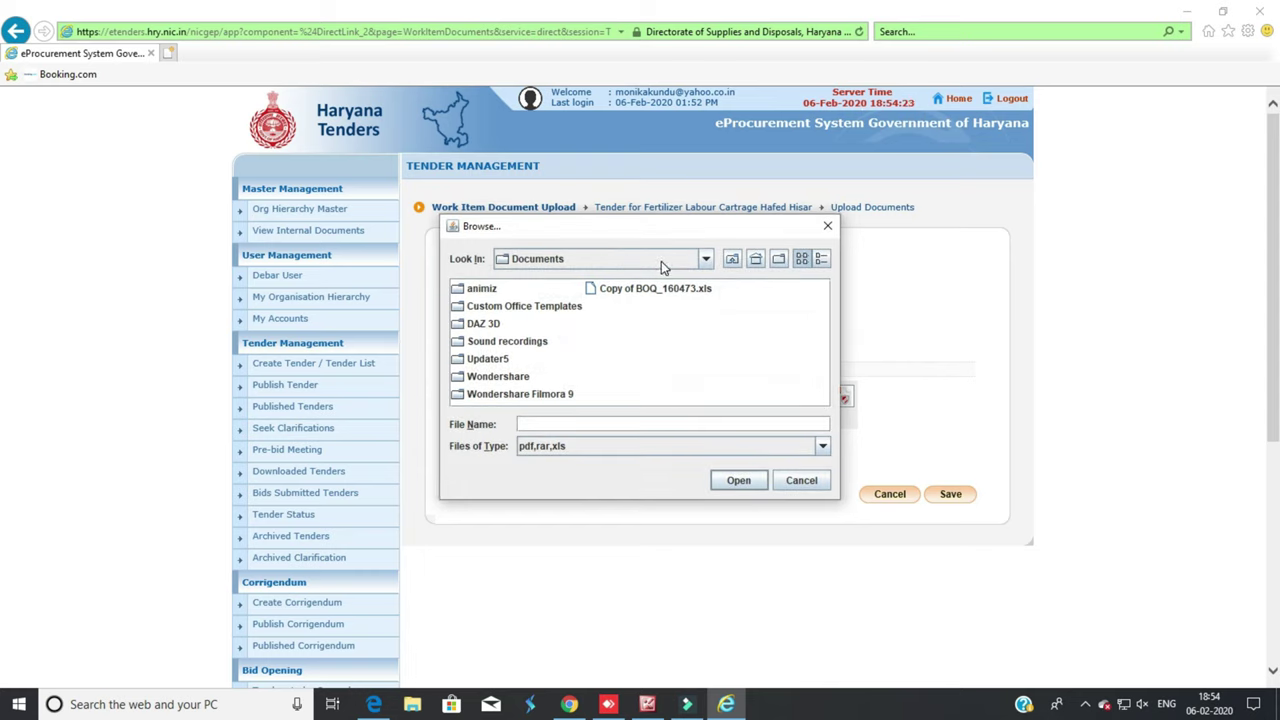
left_click(661, 261)
left_click(594, 306)
left_click(653, 326)
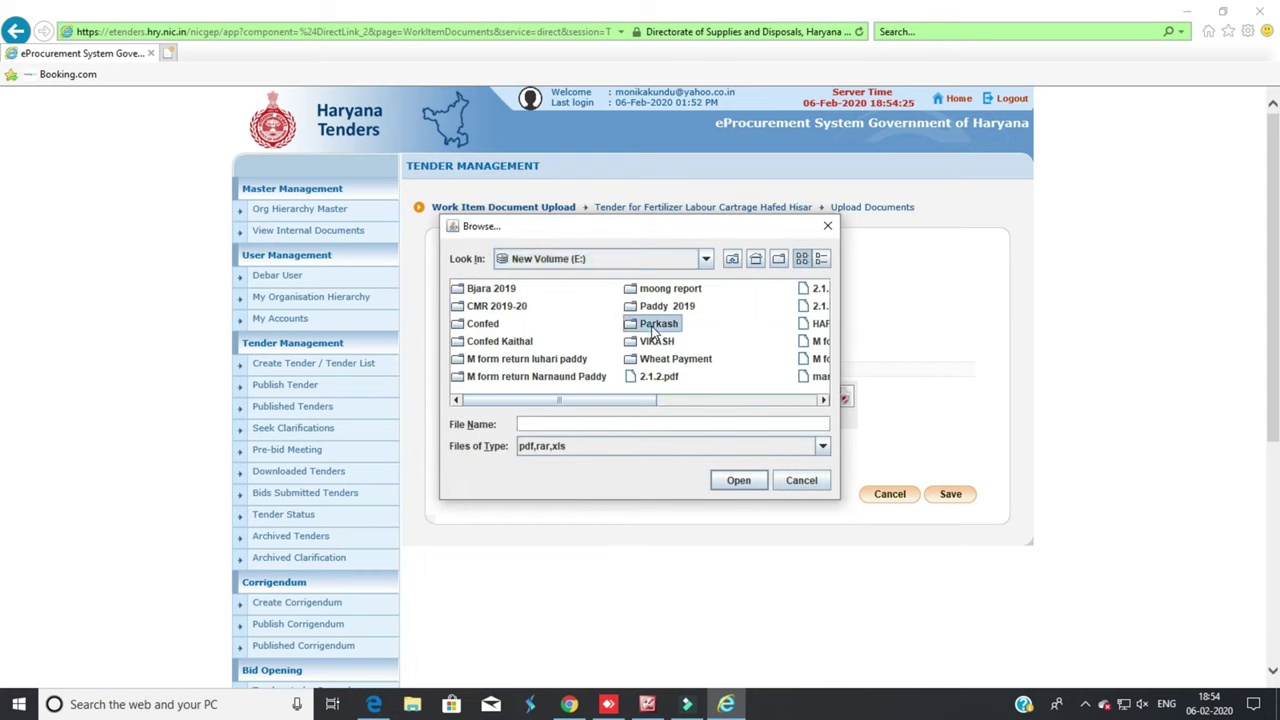
double_click(653, 326)
double_click(580, 312)
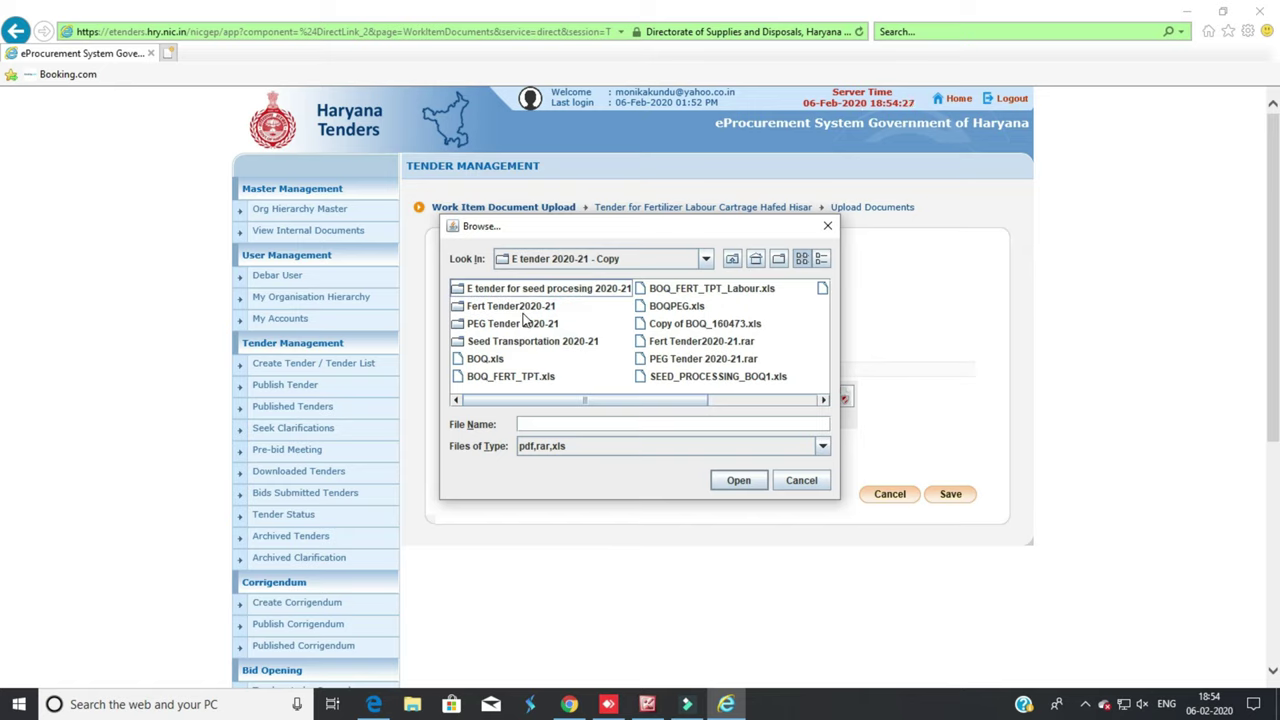
double_click(515, 306)
left_click(516, 289)
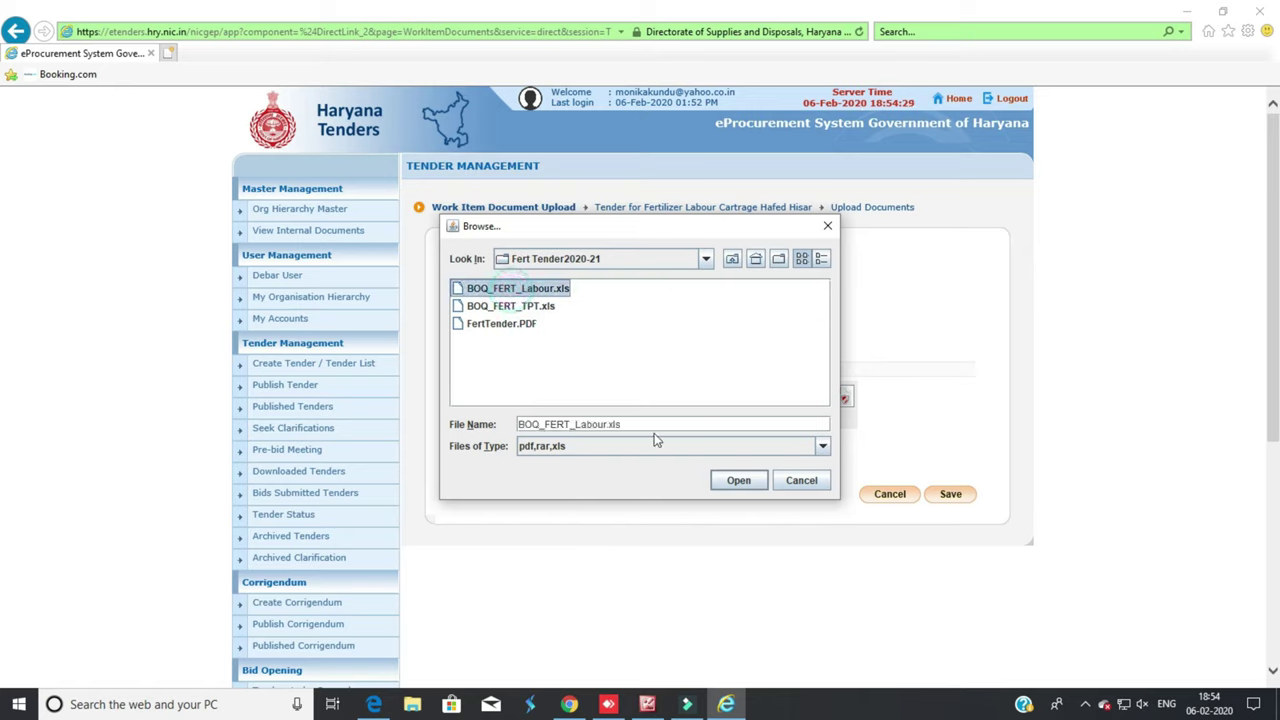
left_click(737, 480)
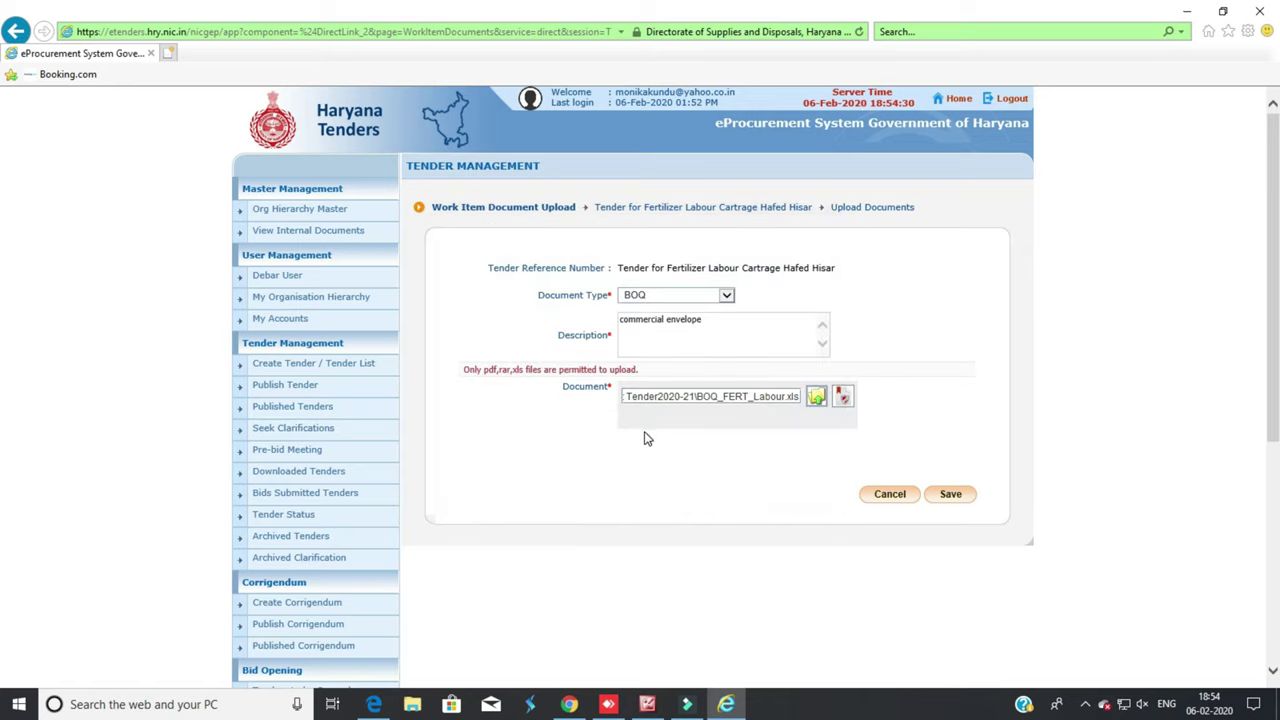
- Digitally sign BOQ_FERT_Labour.xls with the smart card PIN and save it to the tender
left_click(845, 397)
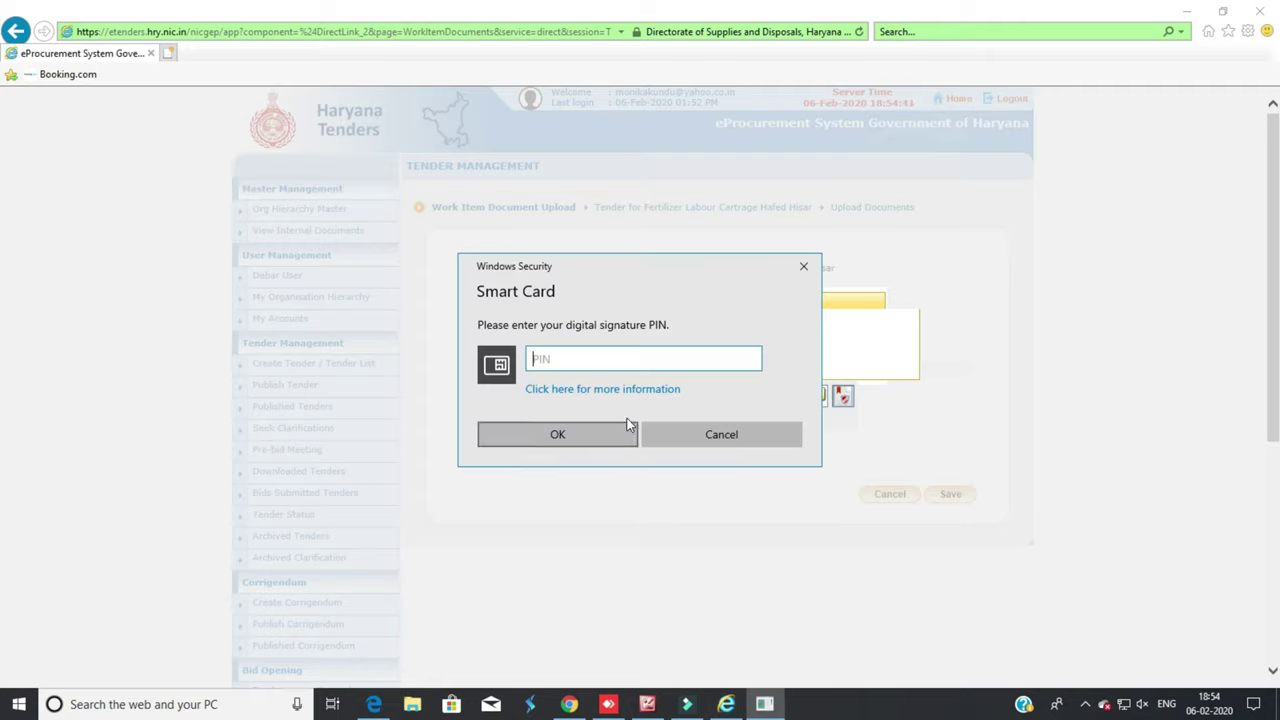
left_click(593, 352)
type("•••")
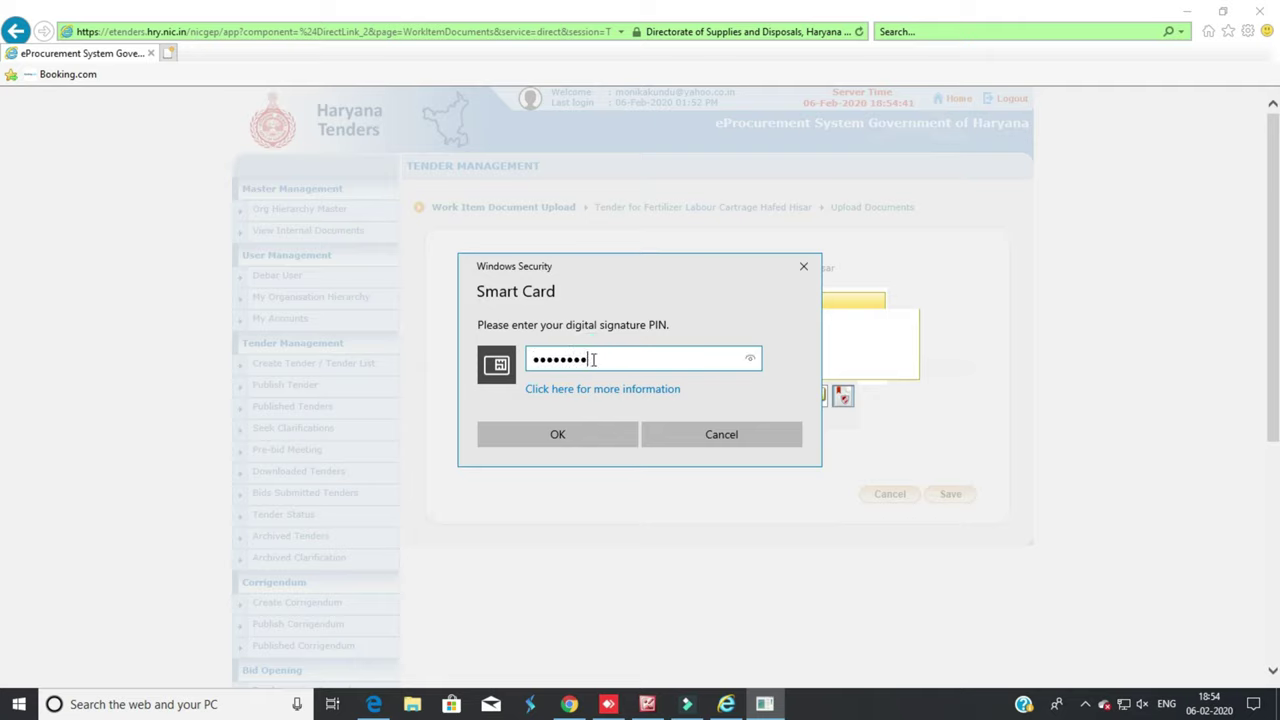
left_click(585, 431)
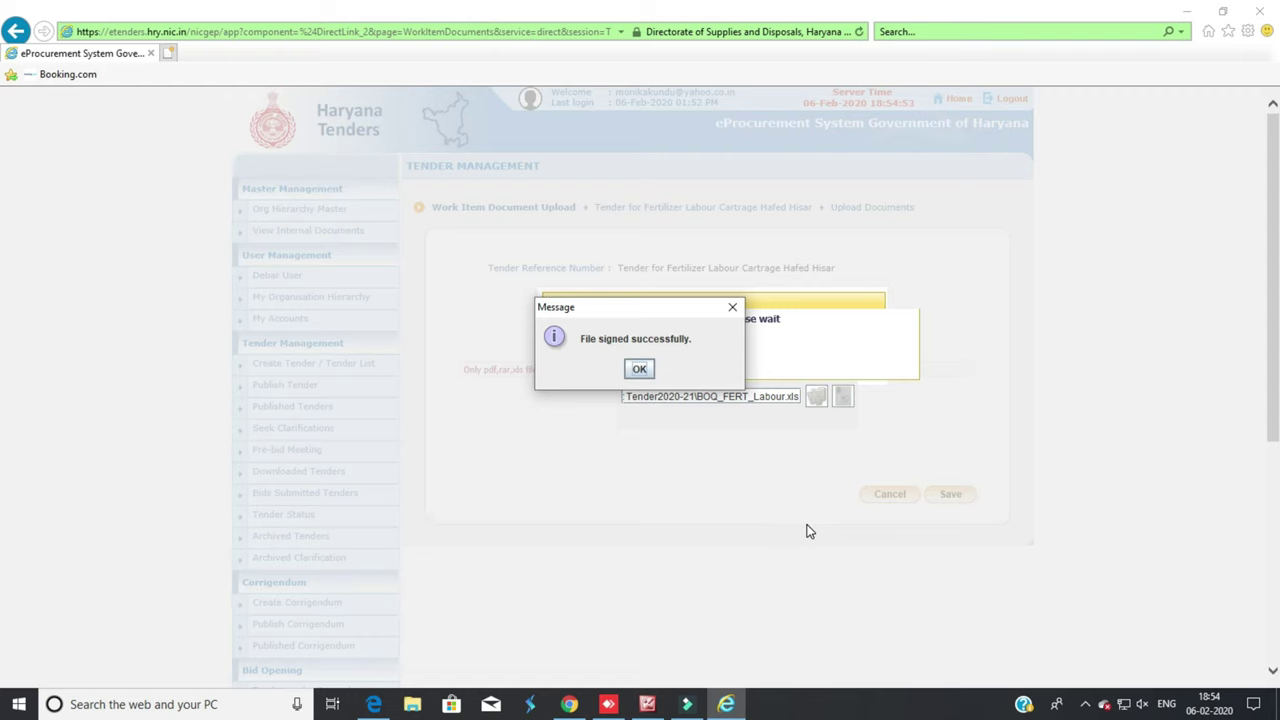
left_click(639, 369)
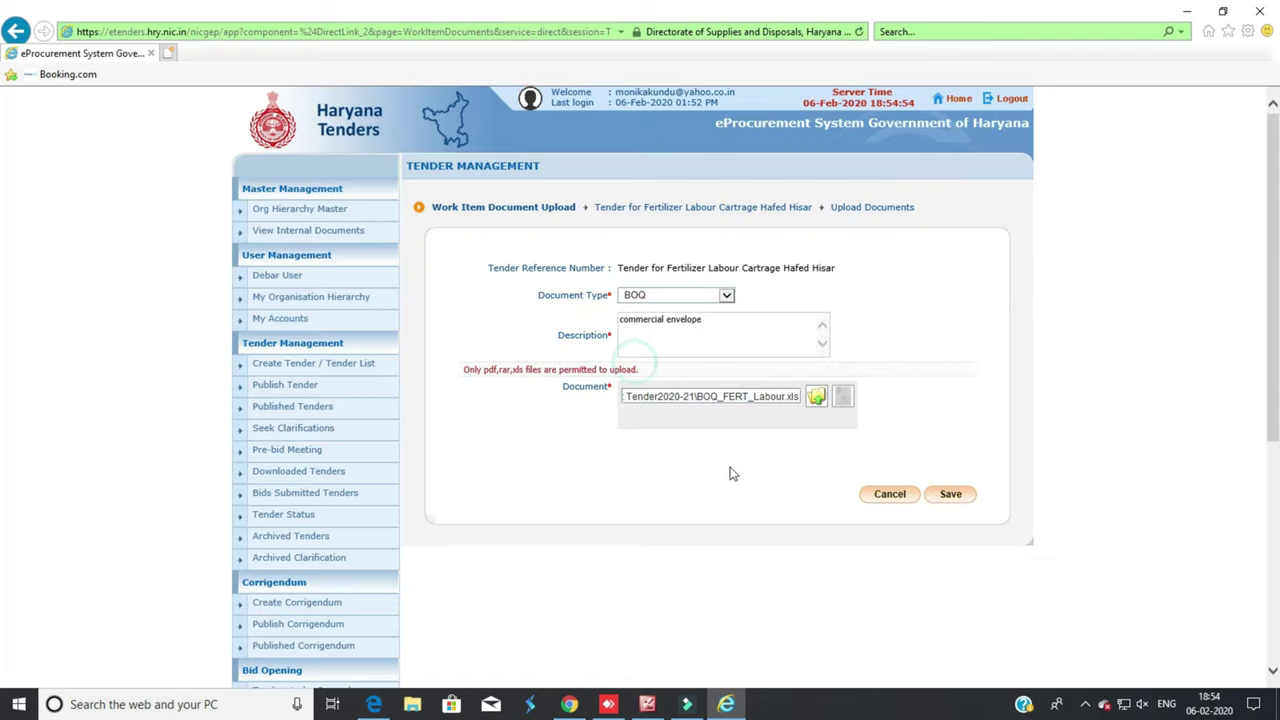
left_click(947, 500)
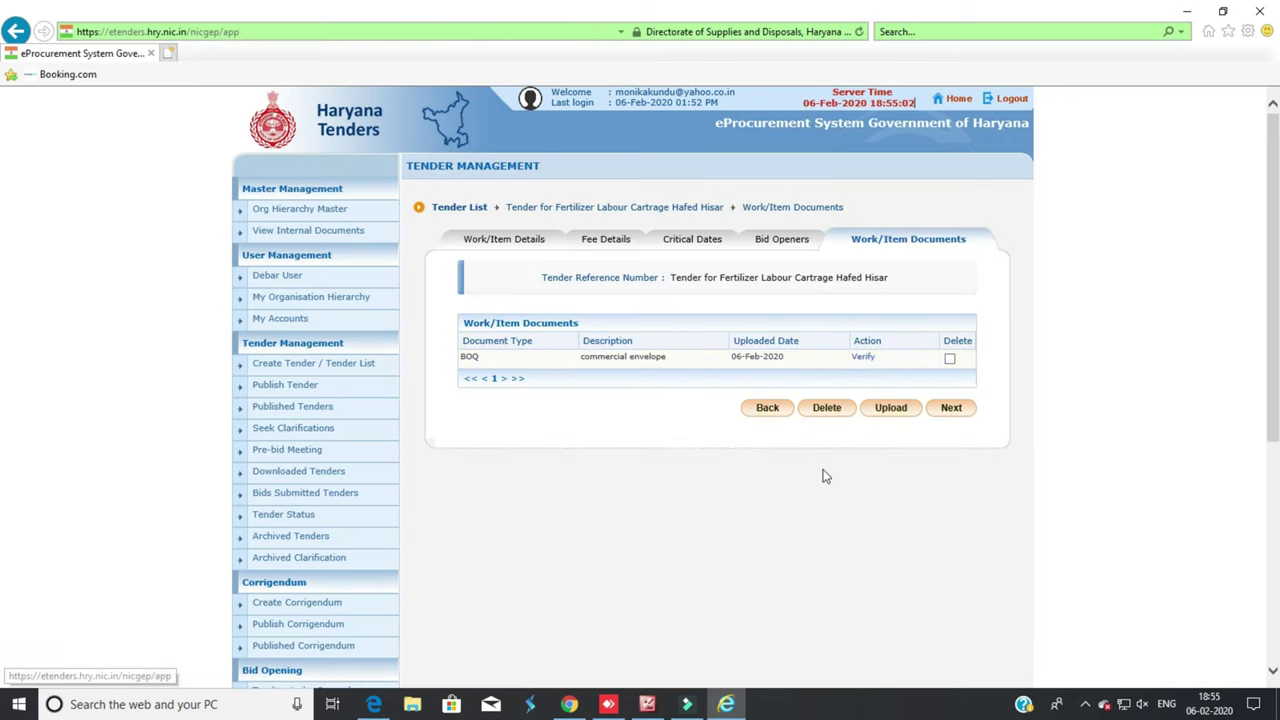
- Open the uploaded BOQ_161714.xls from its verification page in Excel
left_click(863, 358)
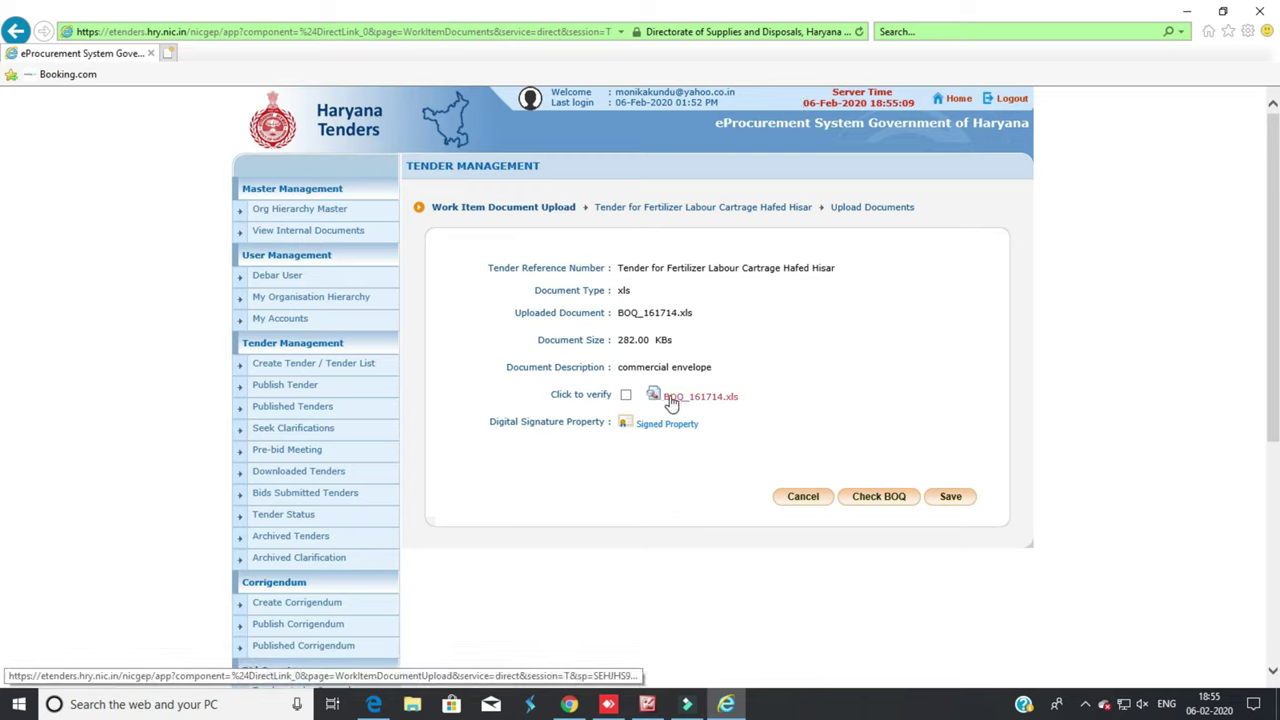
left_click(670, 398)
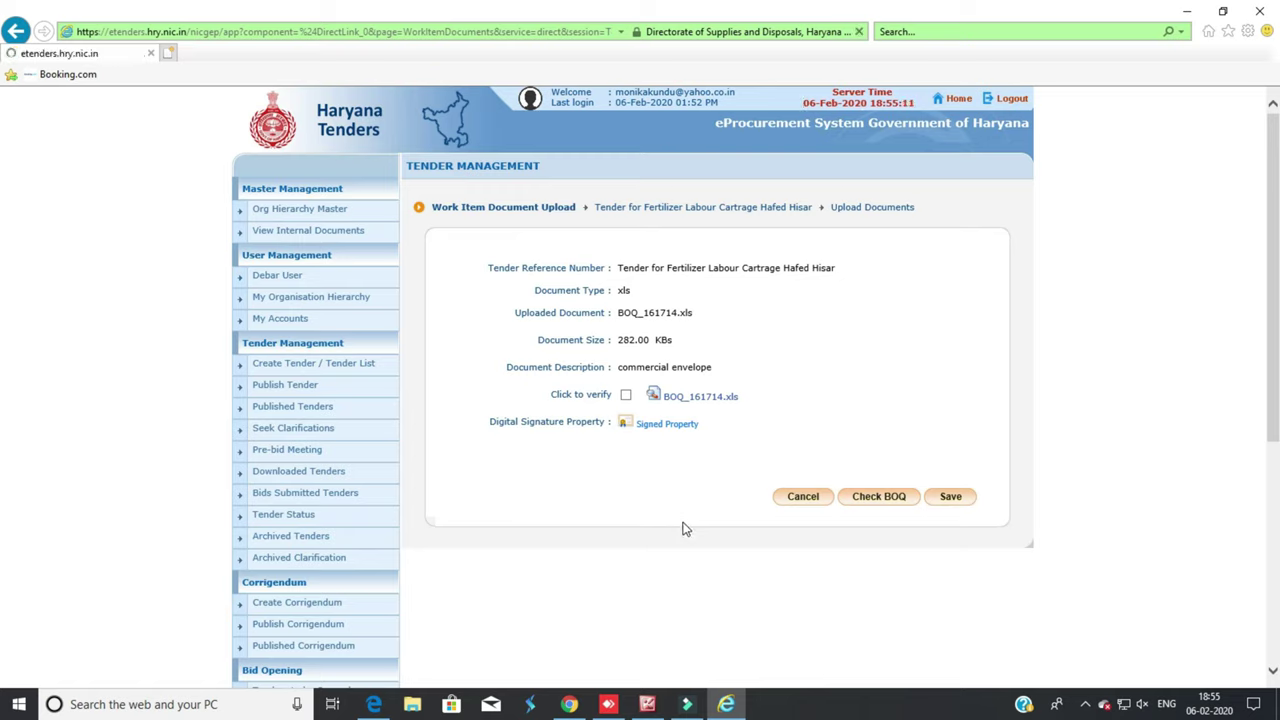
left_click(842, 672)
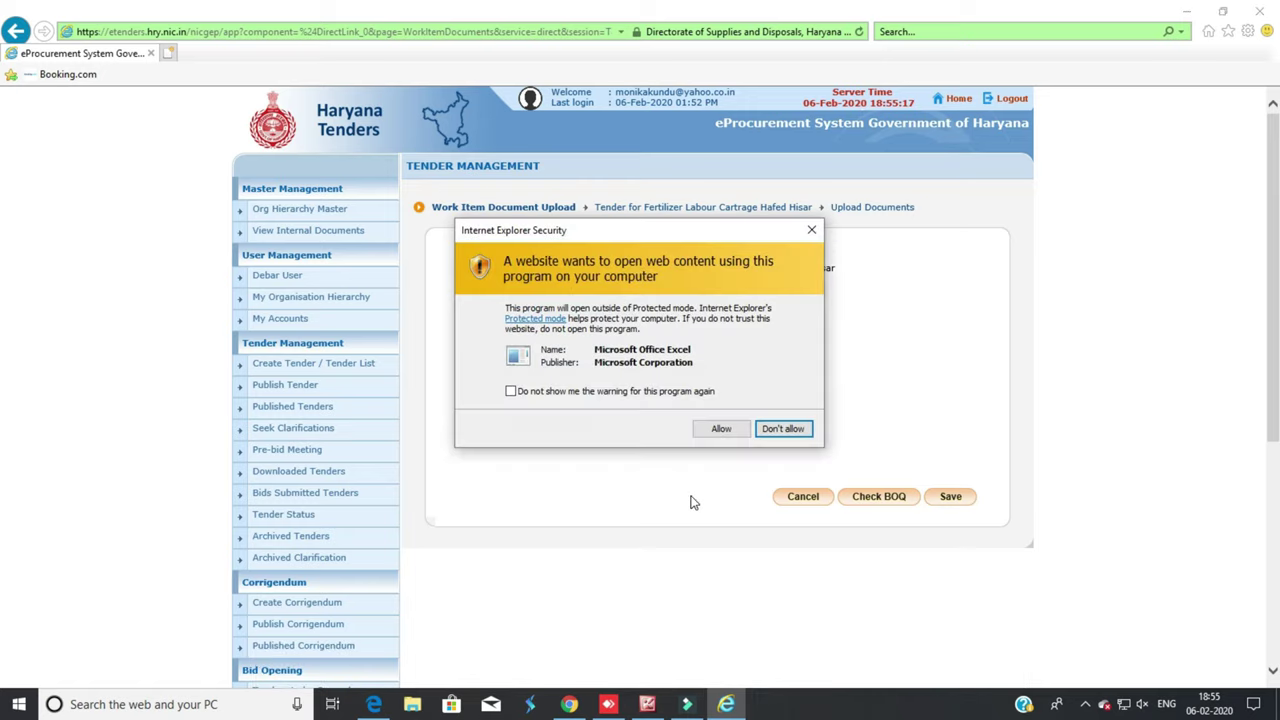
left_click(716, 432)
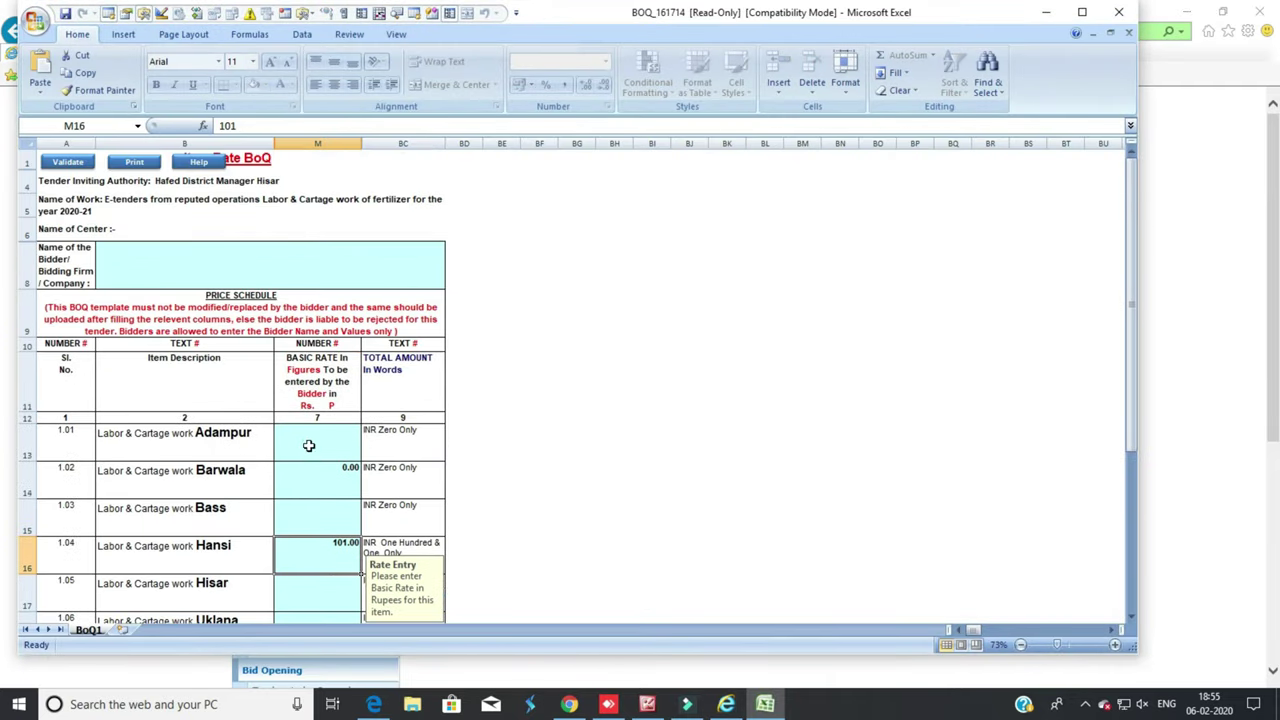
- Check the bidder name cell and the Adampur and Barwala rate cells in the BOQ sheet
left_click(309, 440)
left_click(309, 266)
left_click(320, 437)
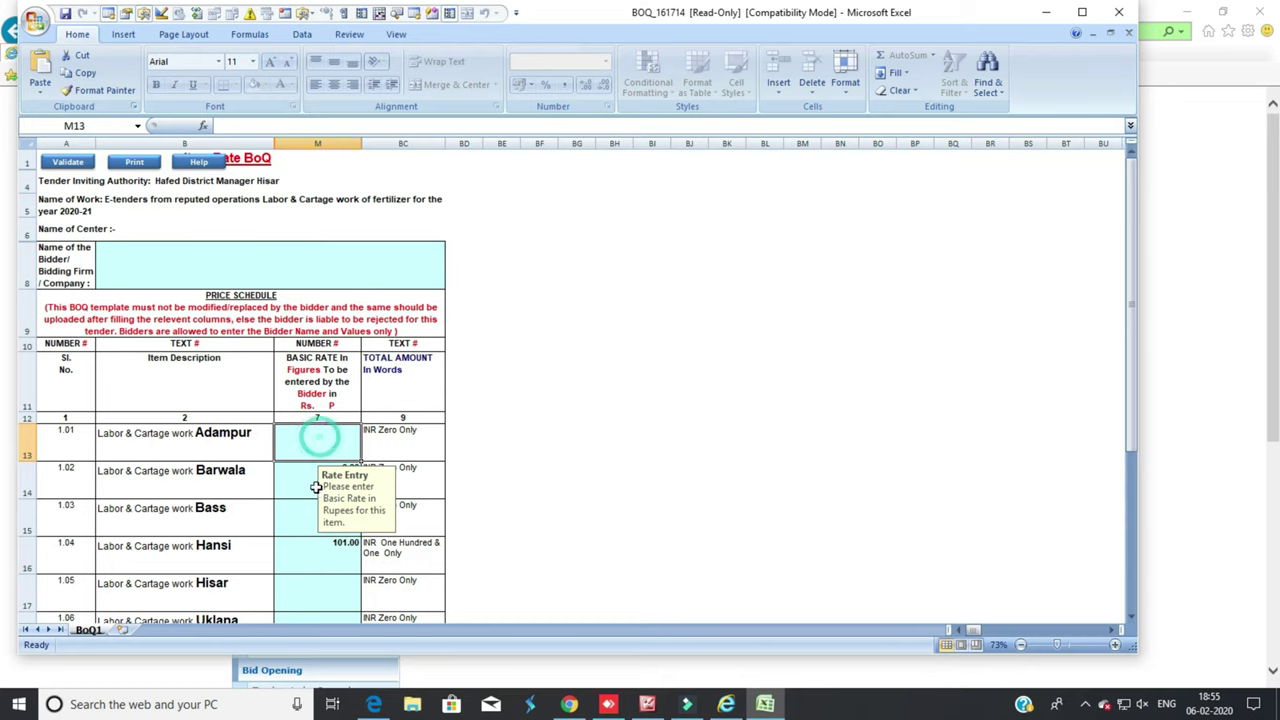
left_click(316, 485)
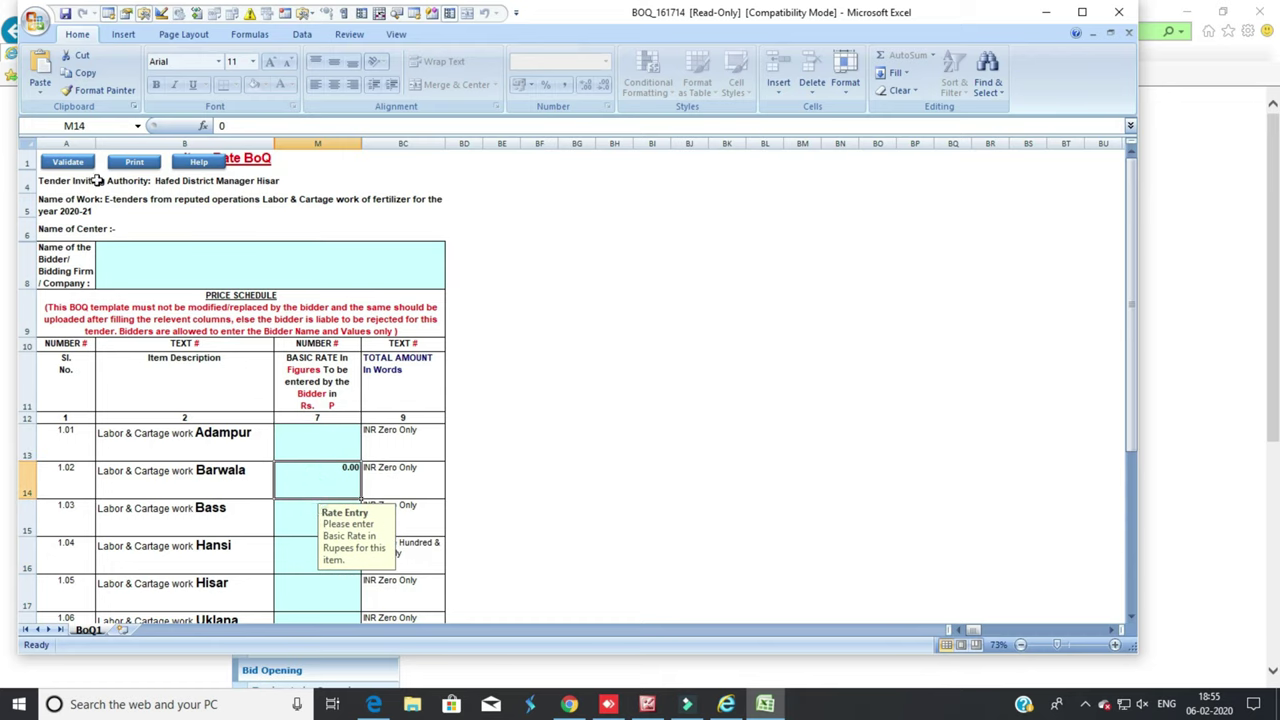
left_click(207, 189)
left_click(219, 275)
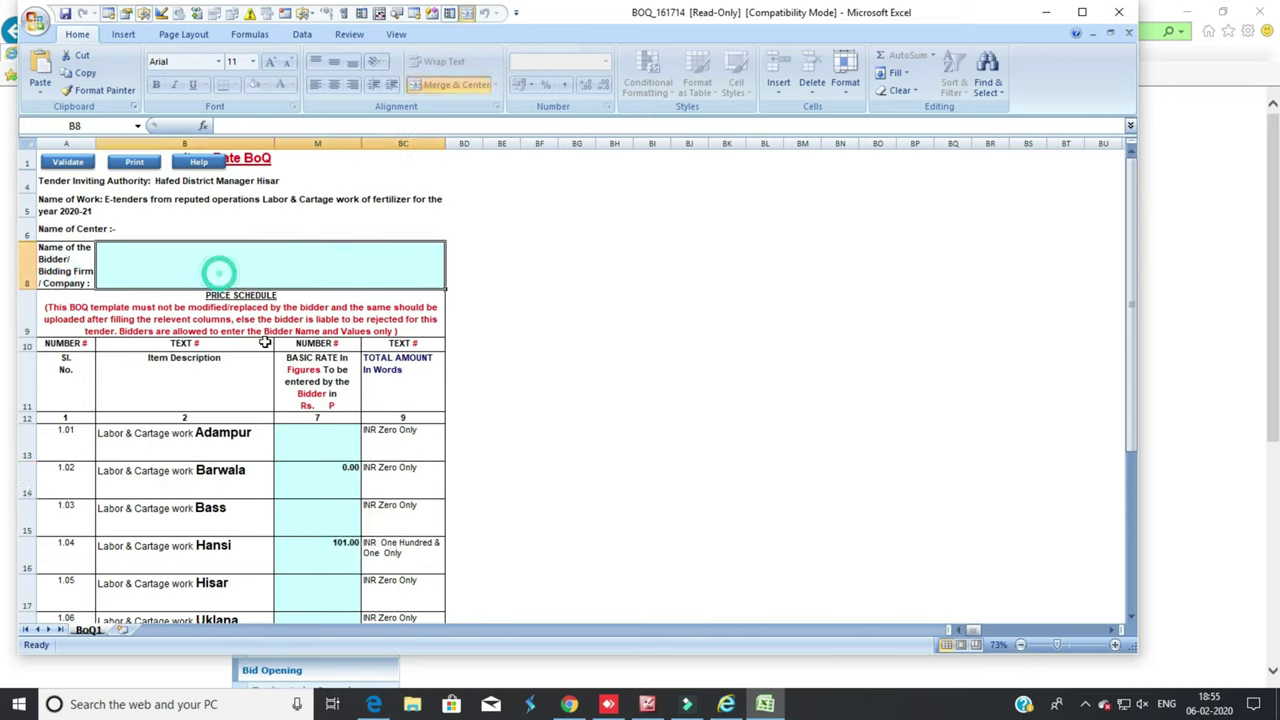
mouse_move(322, 438)
left_mouse_down()
mouse_move(314, 592)
mouse_move(316, 445)
left_mouse_up()
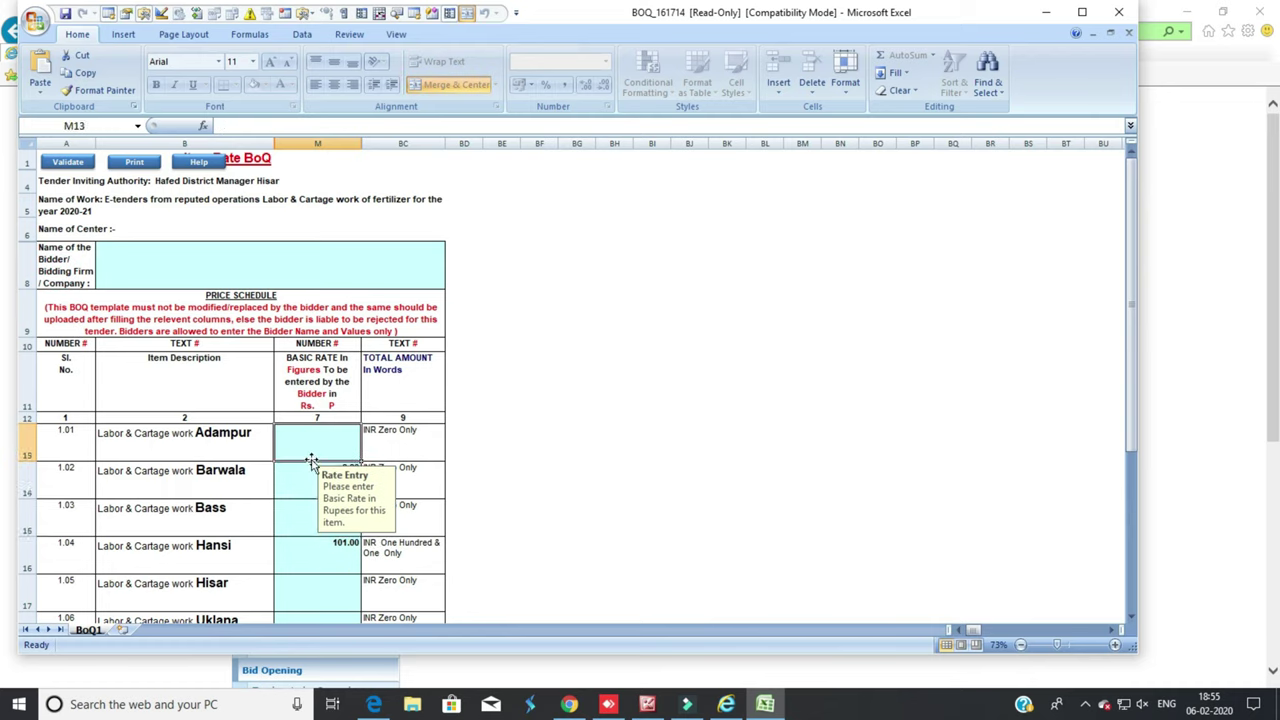
- Recheck the rates, including Barwala 0.00 and Hansi 101, then close the workbook and dismiss the warning
left_click(266, 266)
left_click(300, 443)
left_click(236, 258)
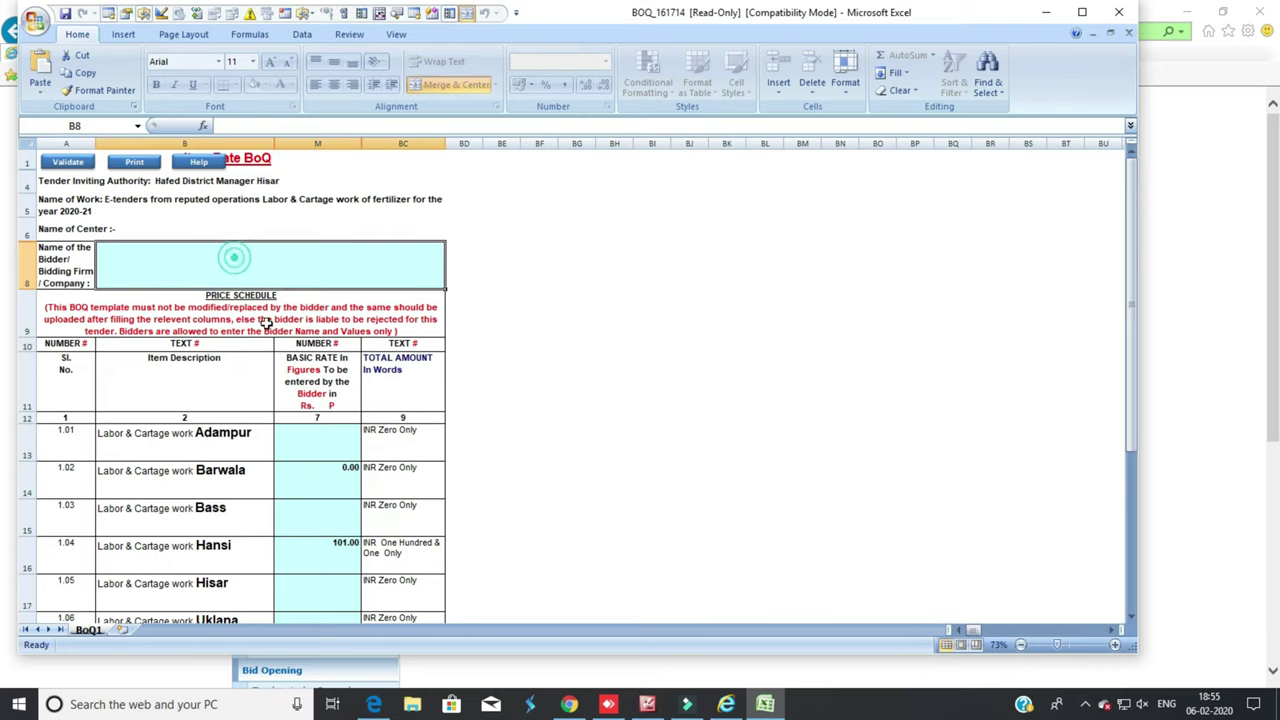
left_click(310, 435)
left_click(312, 483)
left_click(311, 548)
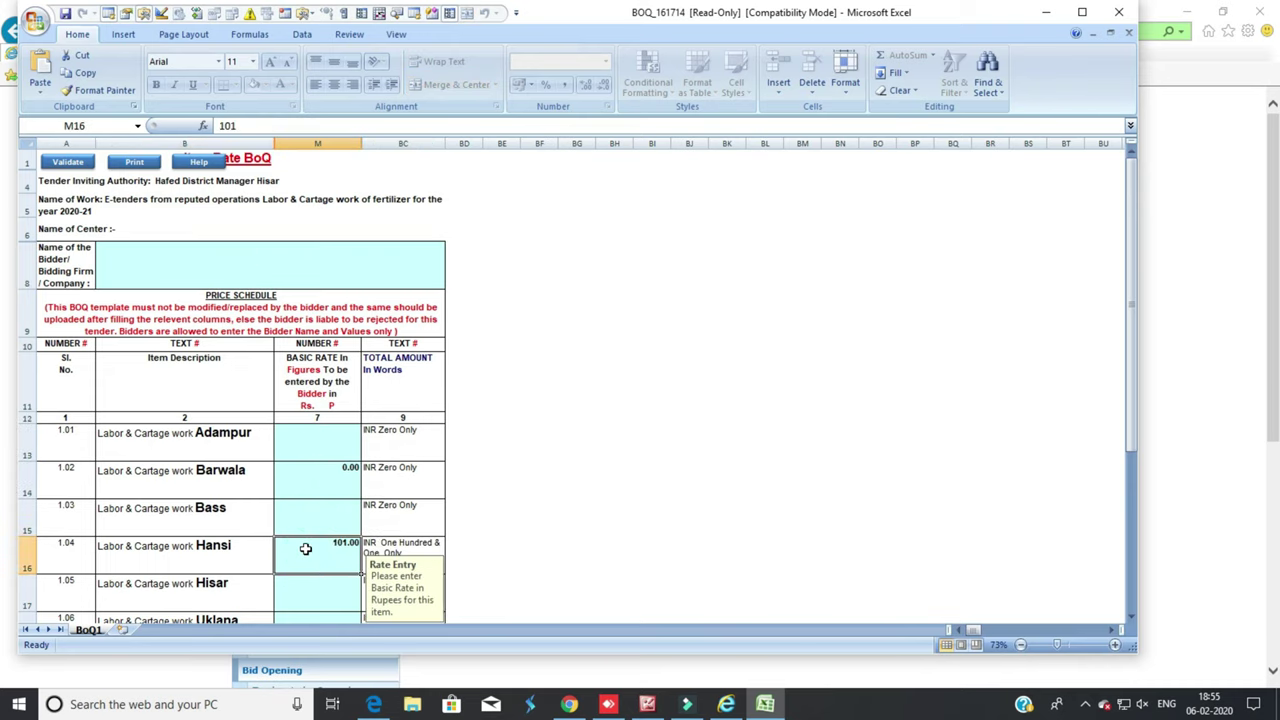
scroll(310, 545, "down", 3)
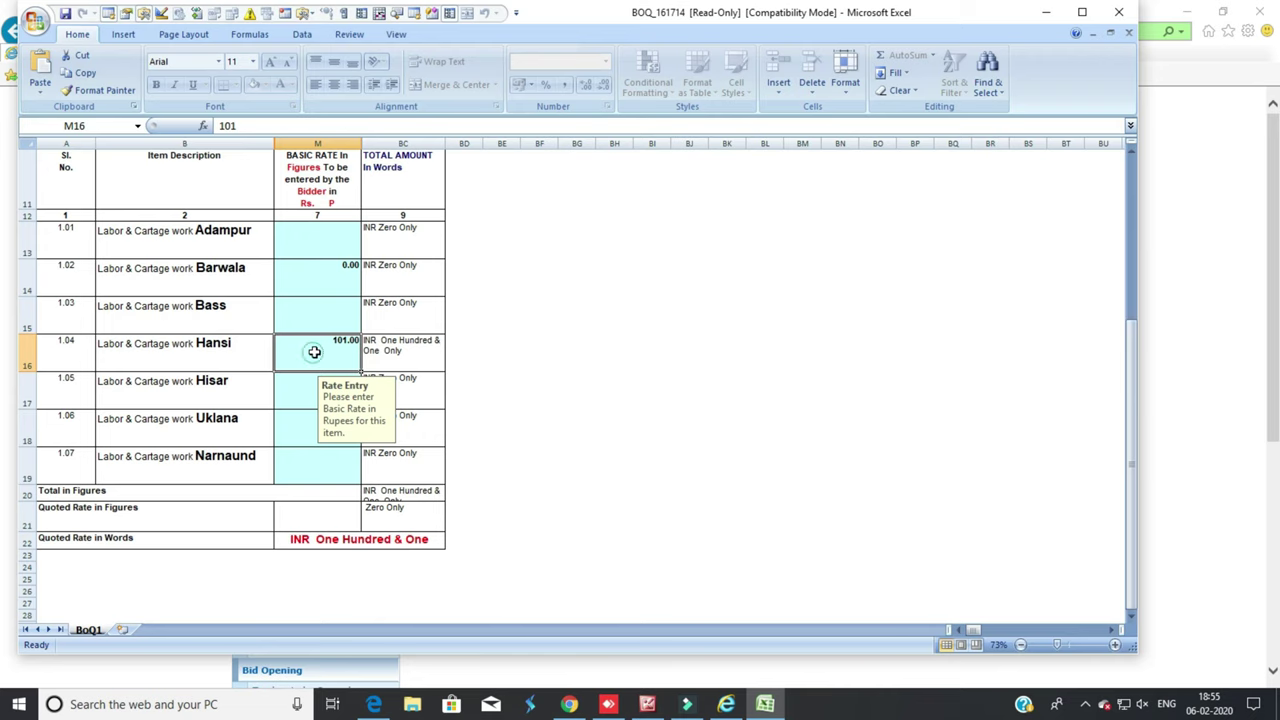
scroll(320, 352, "up", 3)
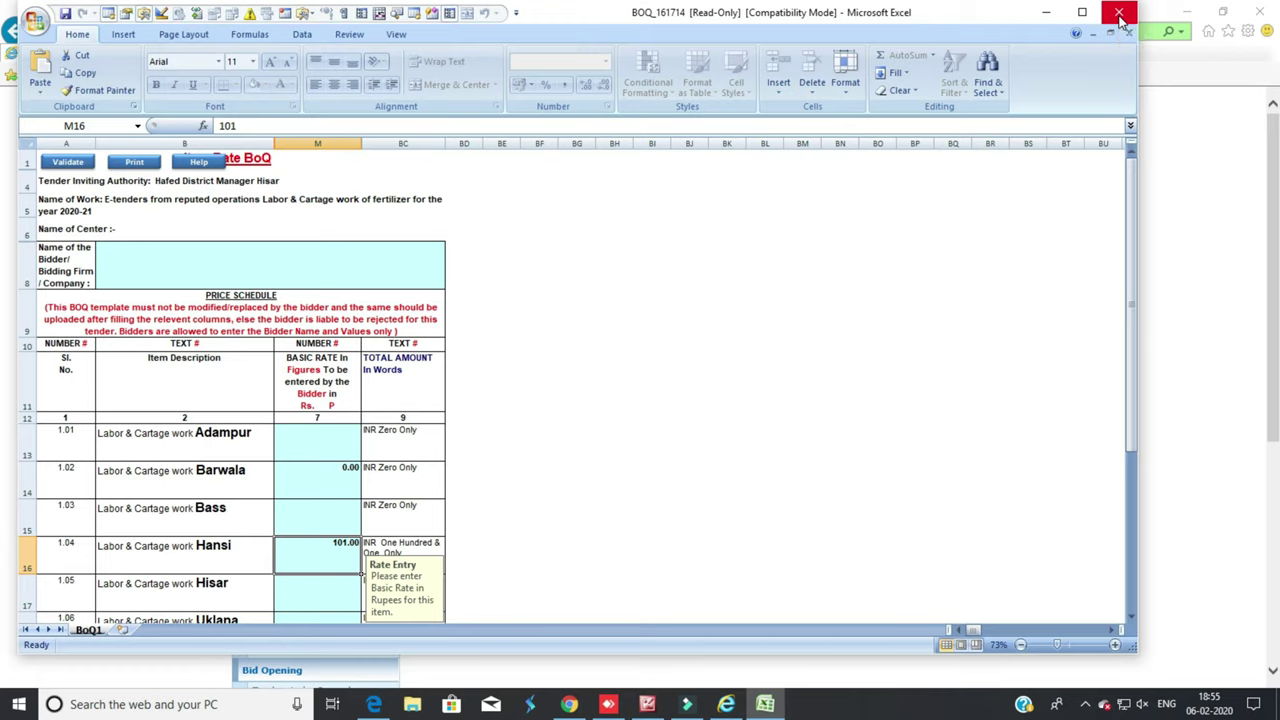
left_click(1119, 17)
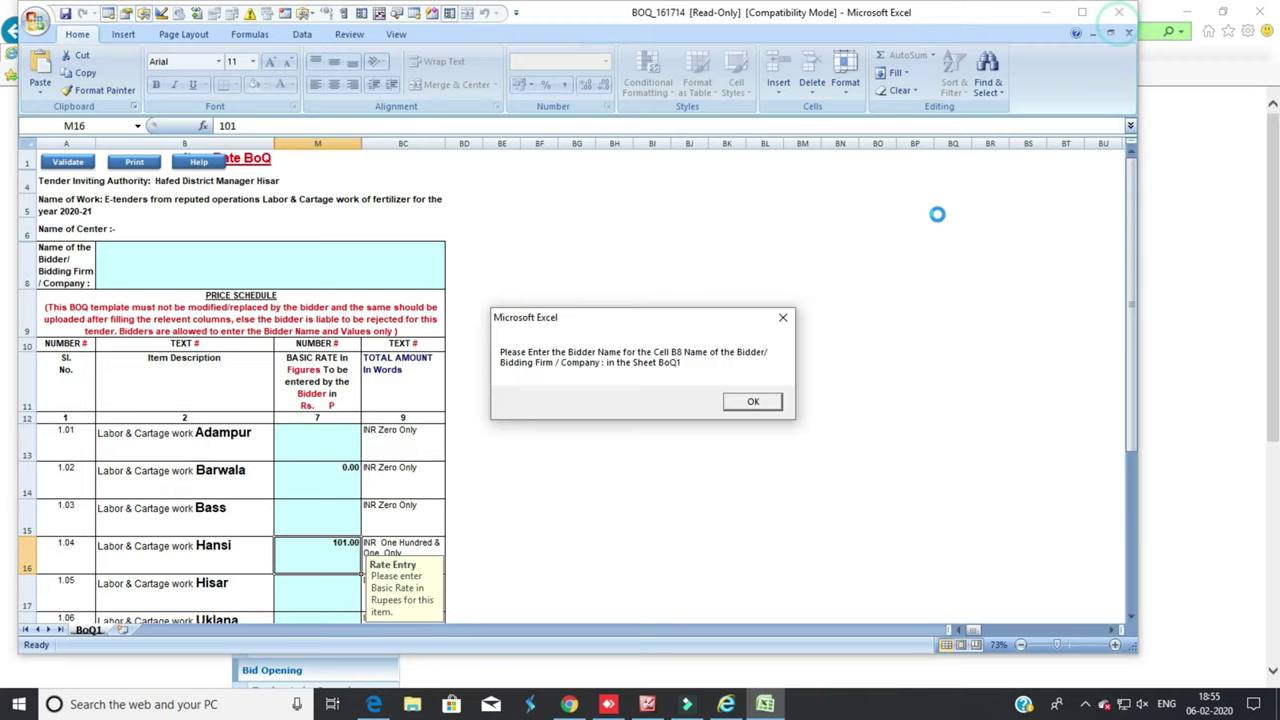
left_click(766, 403)
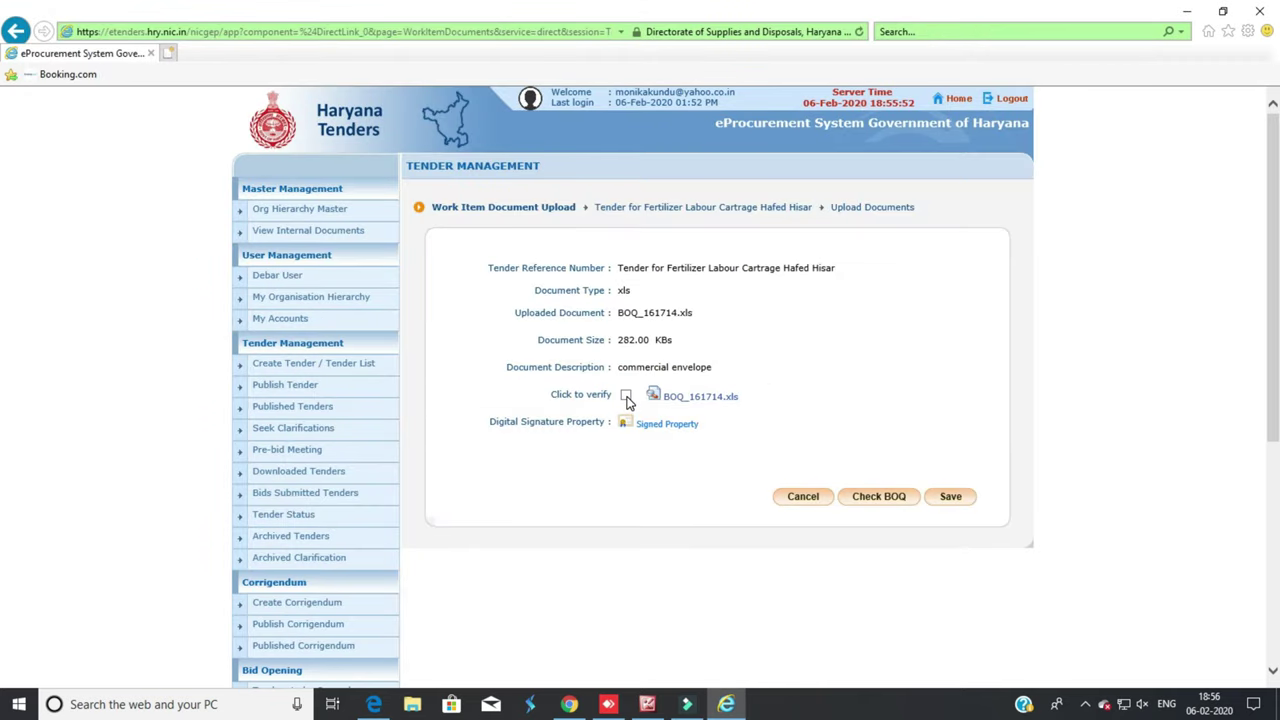
- Mark the uploaded BOQ as verified, save it, and continue to Other Important Documents
left_click(626, 396)
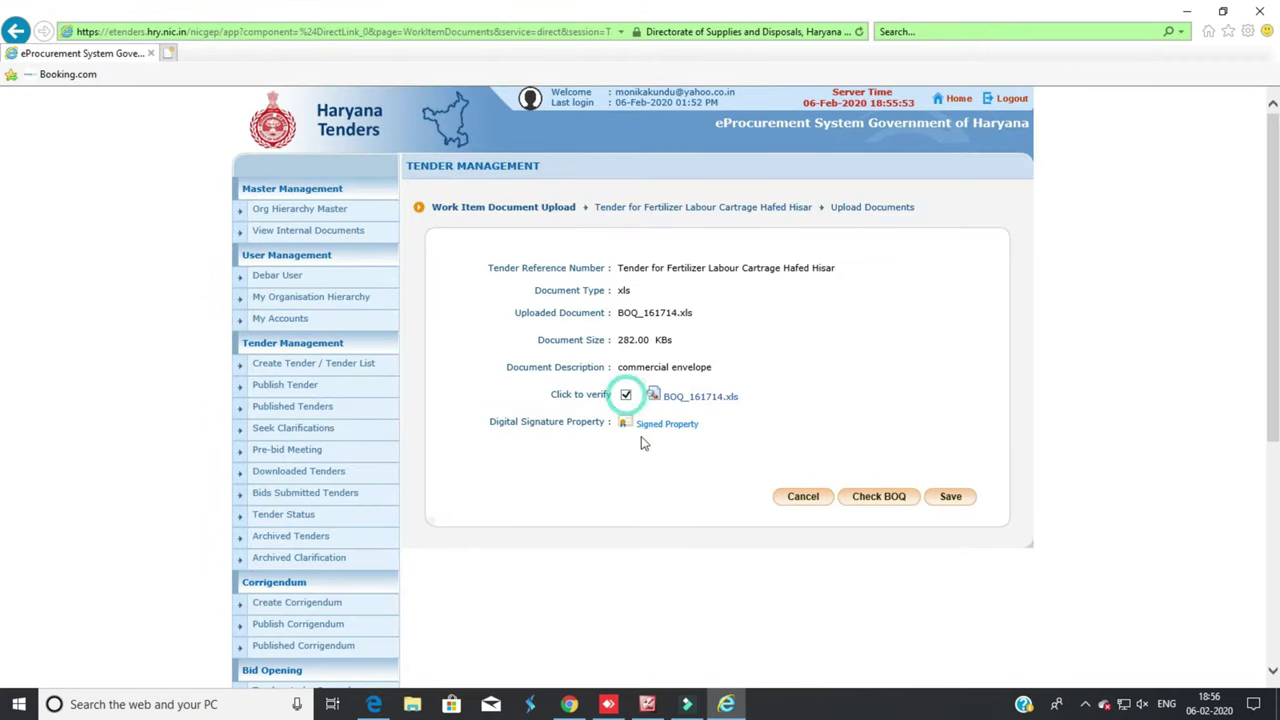
left_click(955, 500)
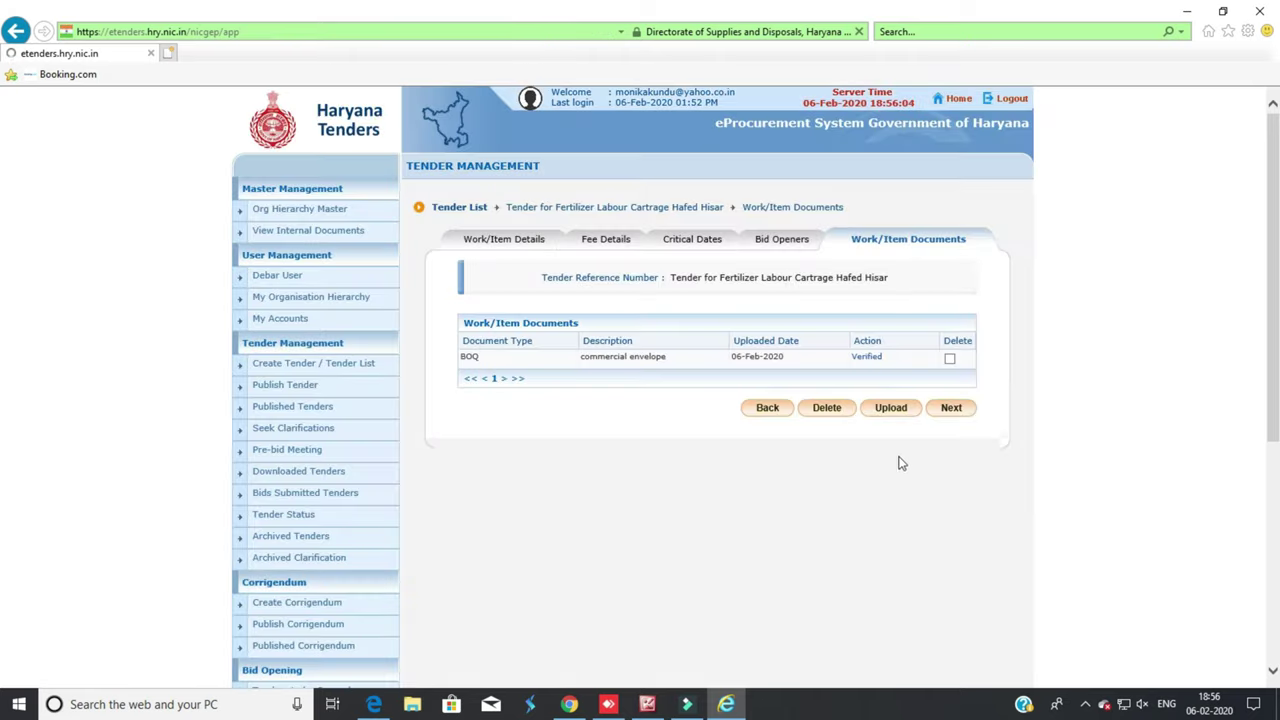
left_click(951, 409)
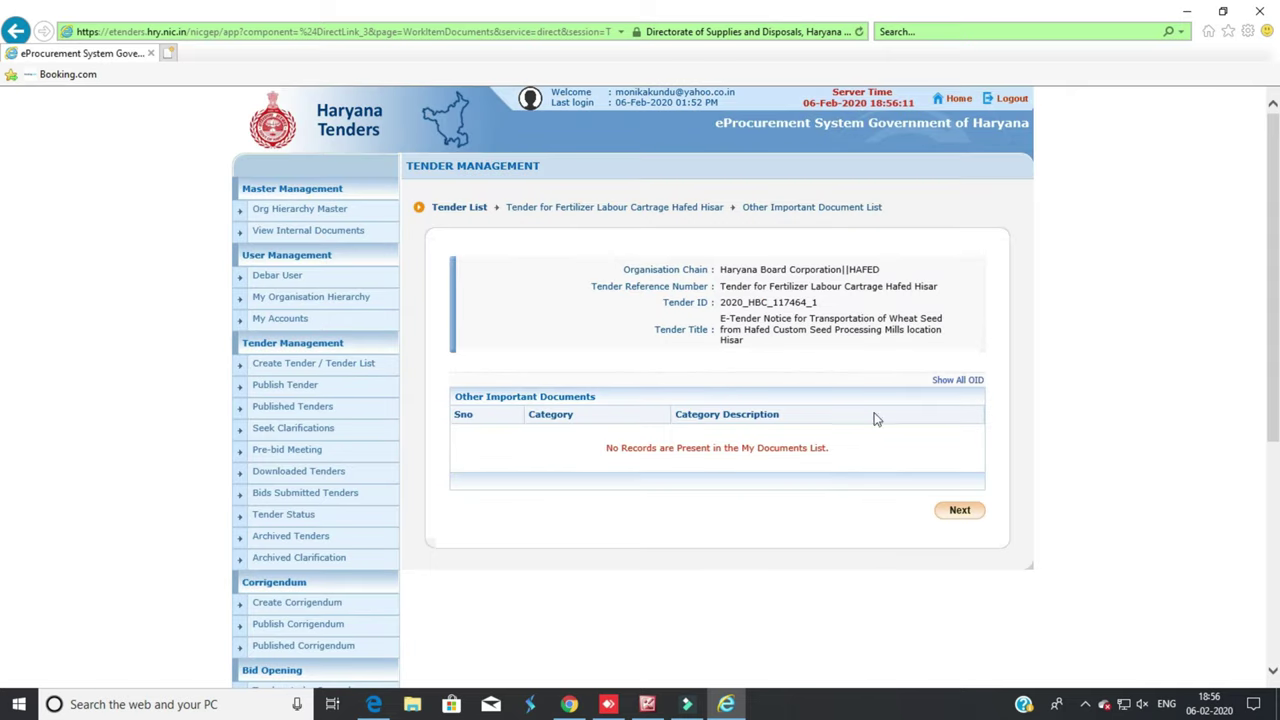
- Scroll through the full View Tender Details summary, then go back to the Tender List showing 2020_HBC_117464
left_click(957, 518)
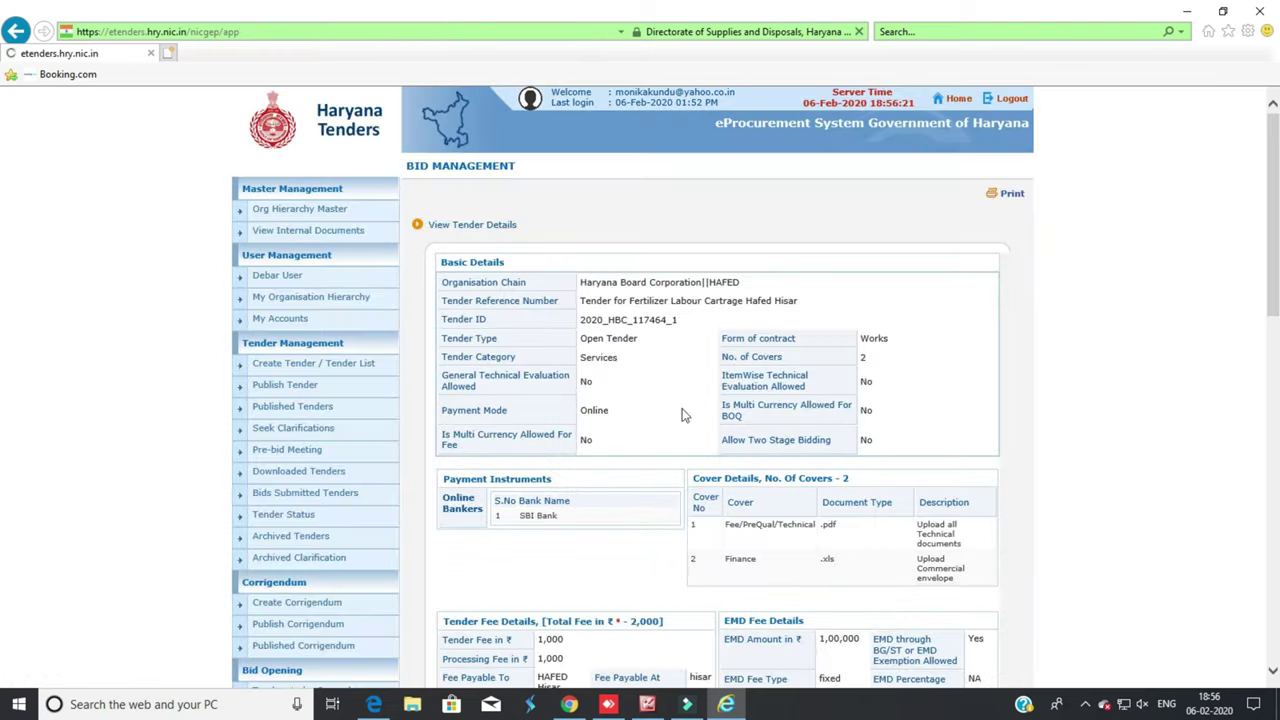
left_click_drag(560, 289, 770, 576)
scroll(770, 572, "down", 4)
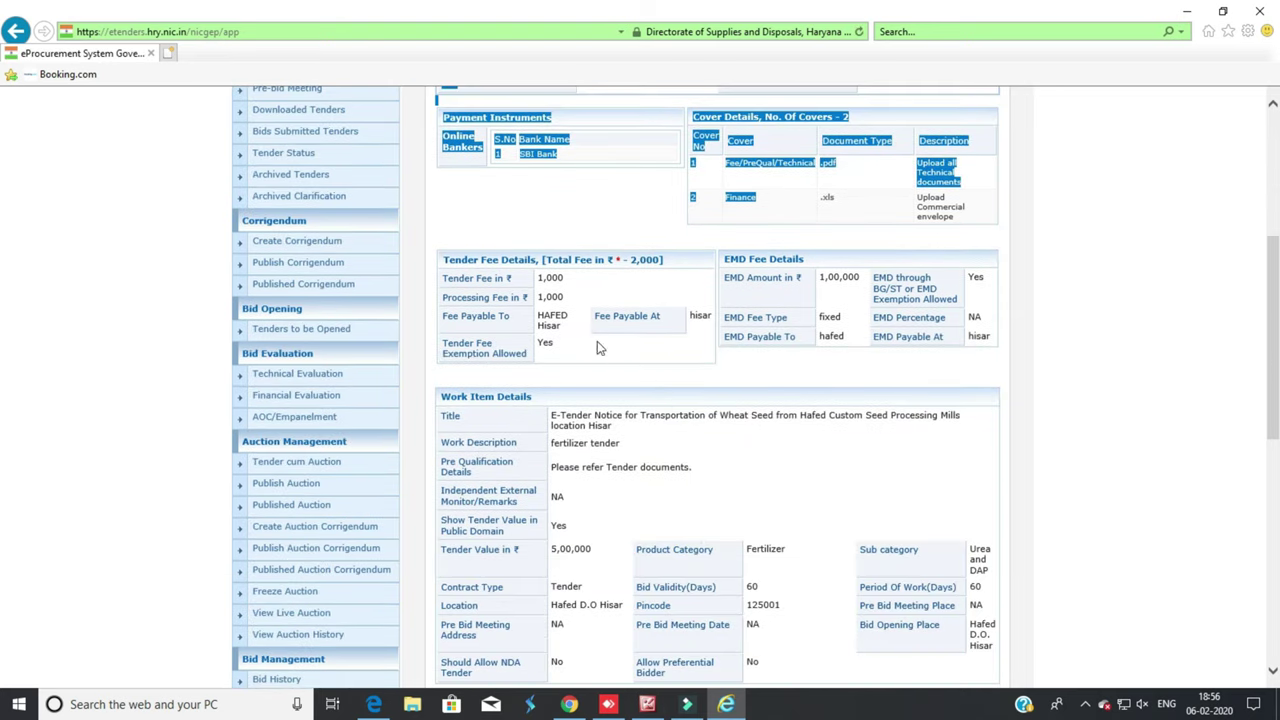
left_click(595, 350)
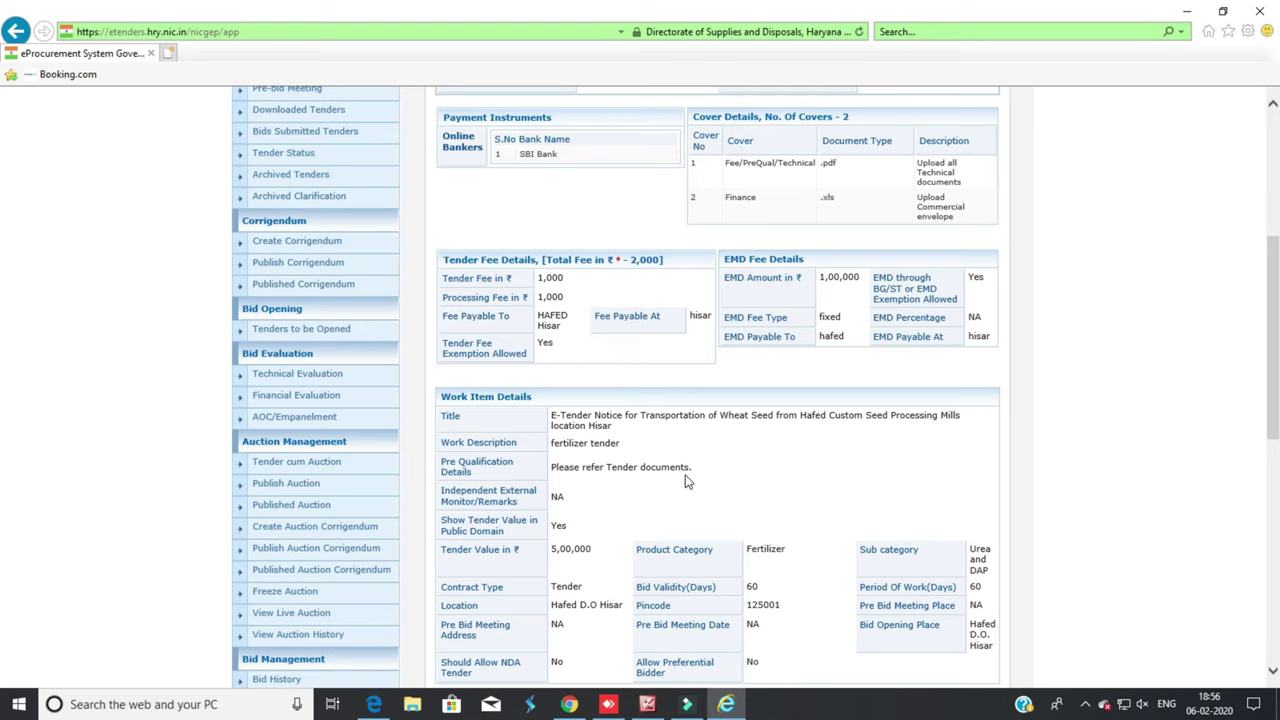
scroll(596, 467, "down", 3)
scroll(903, 423, "up", 7)
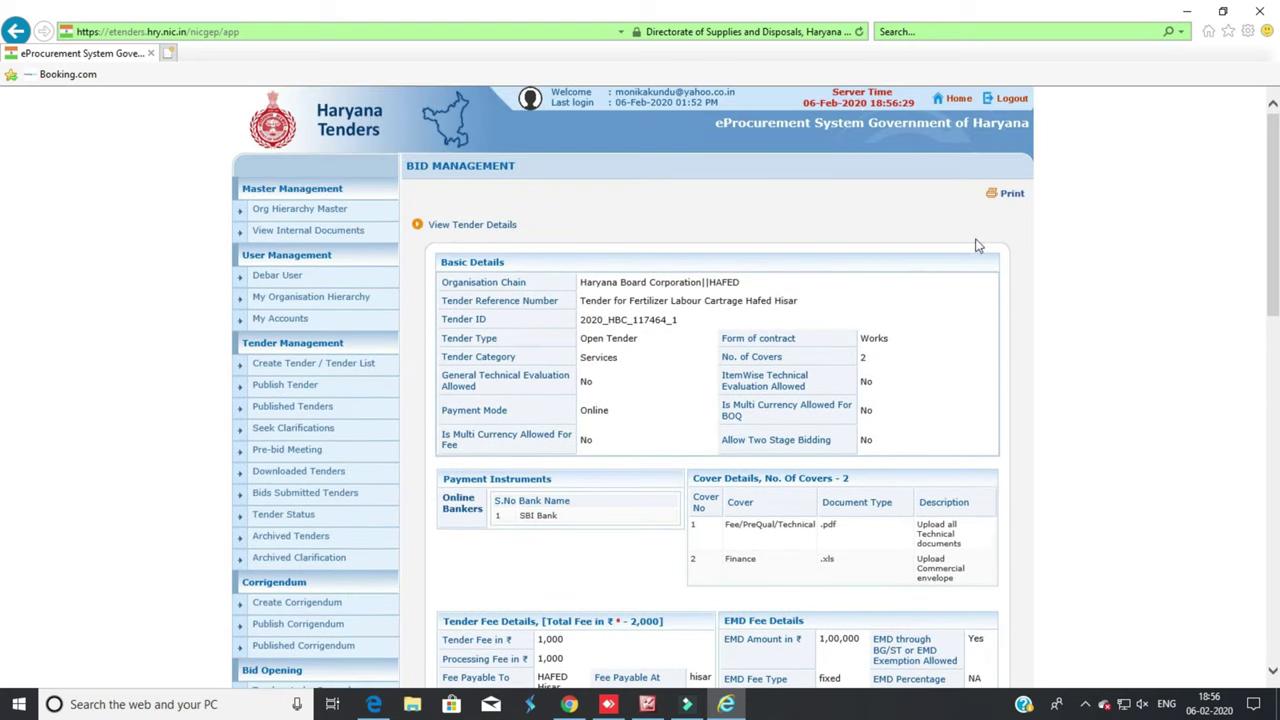
scroll(831, 451, "down", 8)
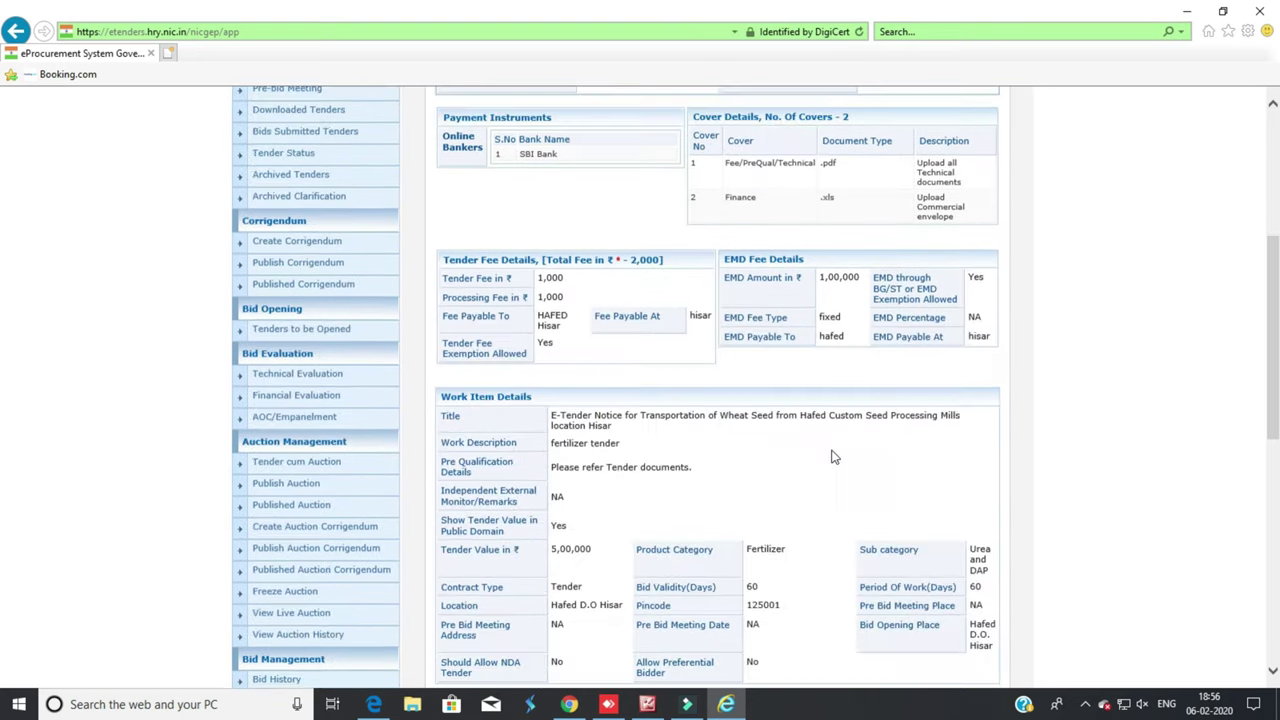
scroll(826, 451, "down", 3)
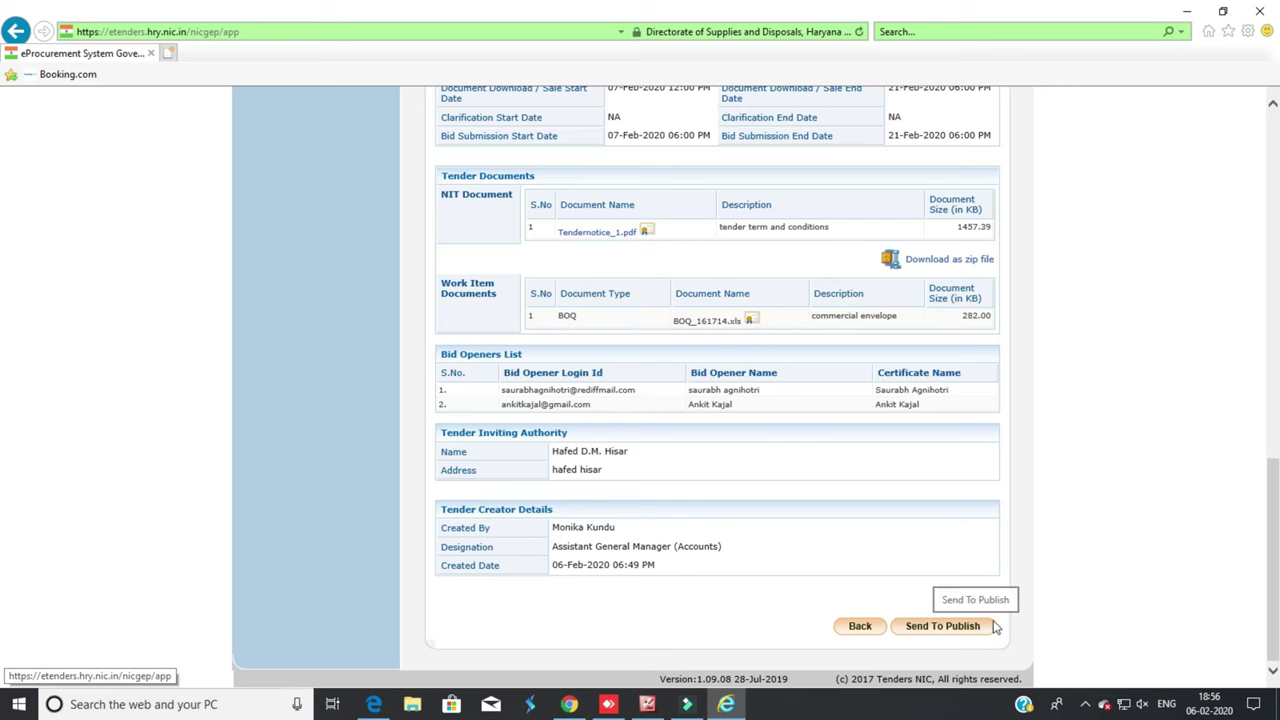
scroll(917, 597, "up", 10)
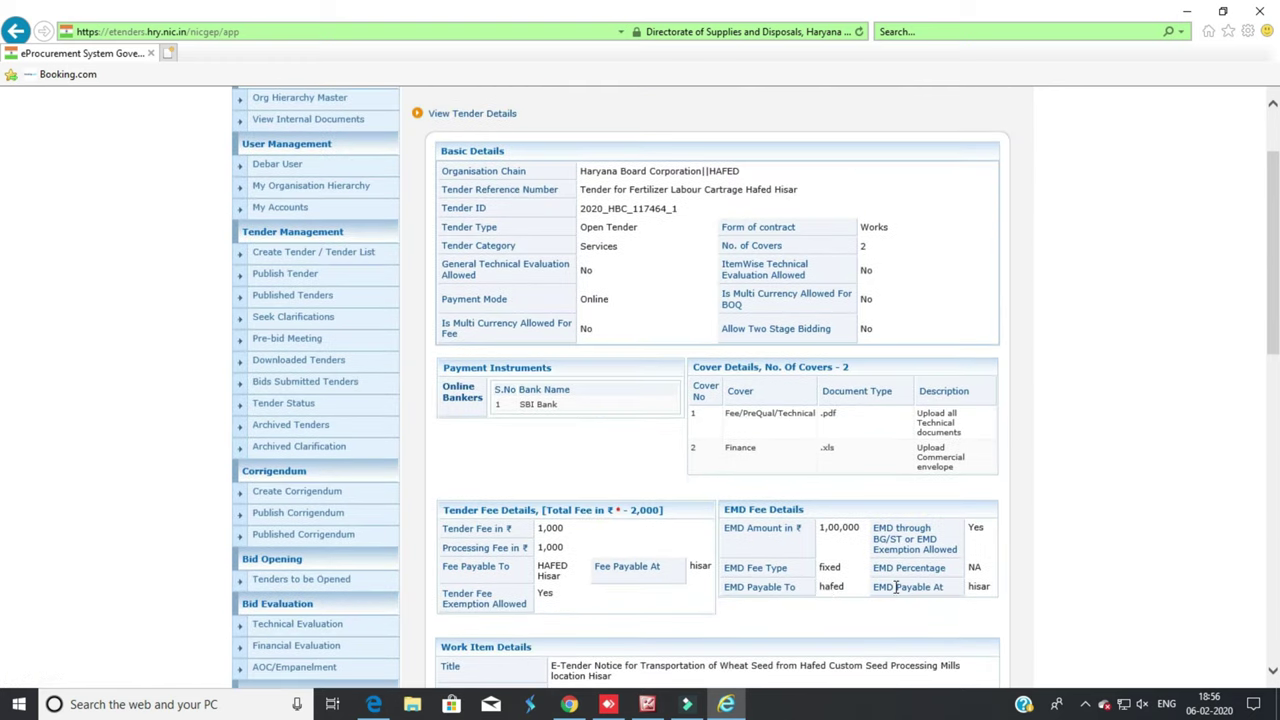
scroll(897, 587, "up", 2)
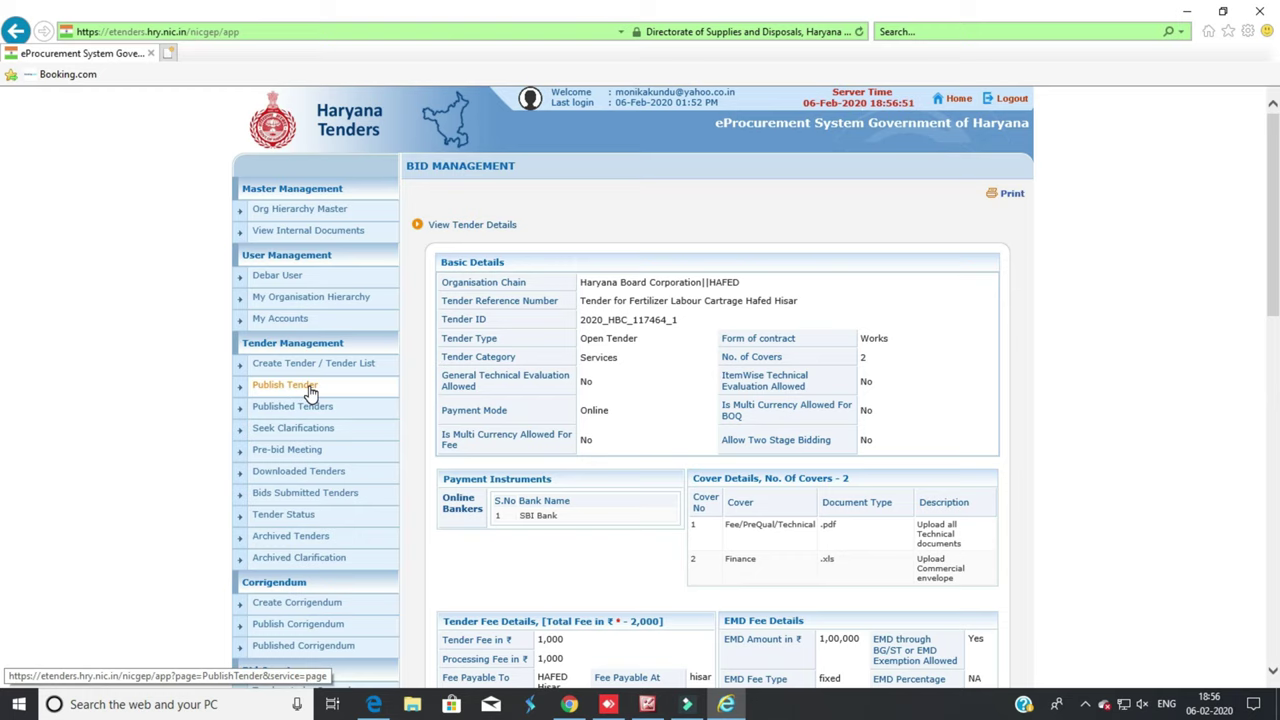
scroll(400, 400, "down", 10)
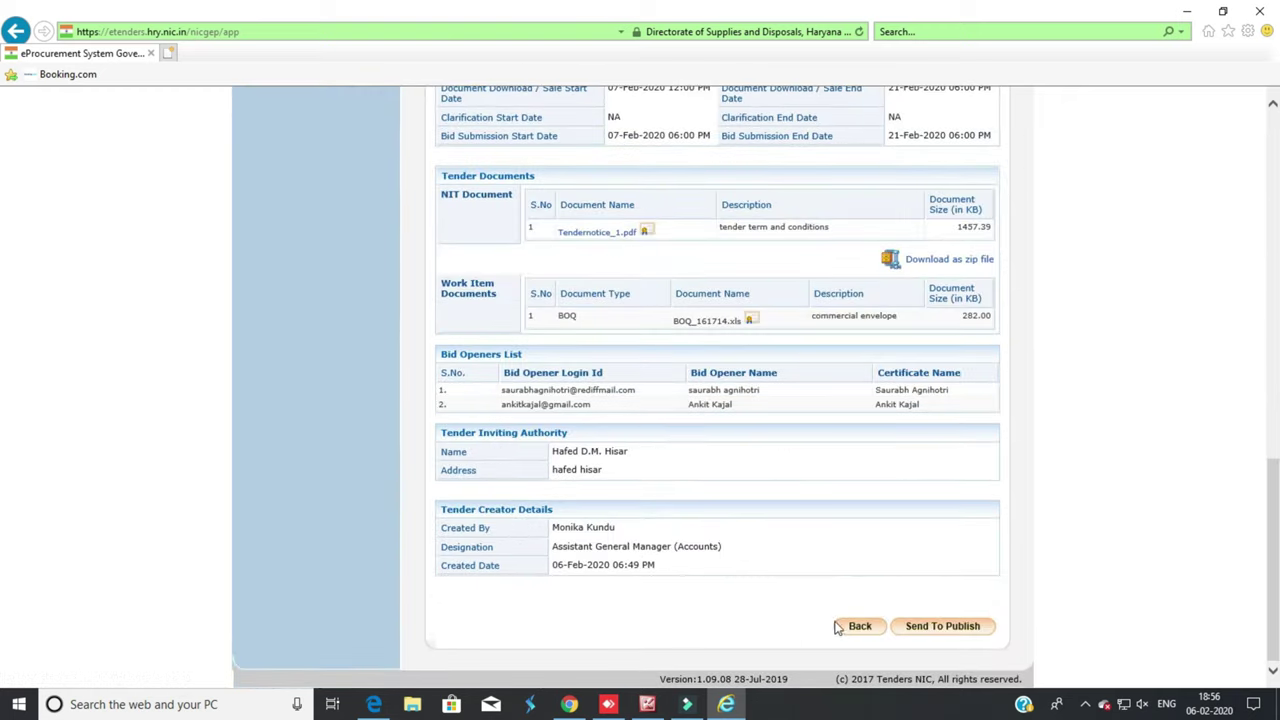
left_click(851, 626)
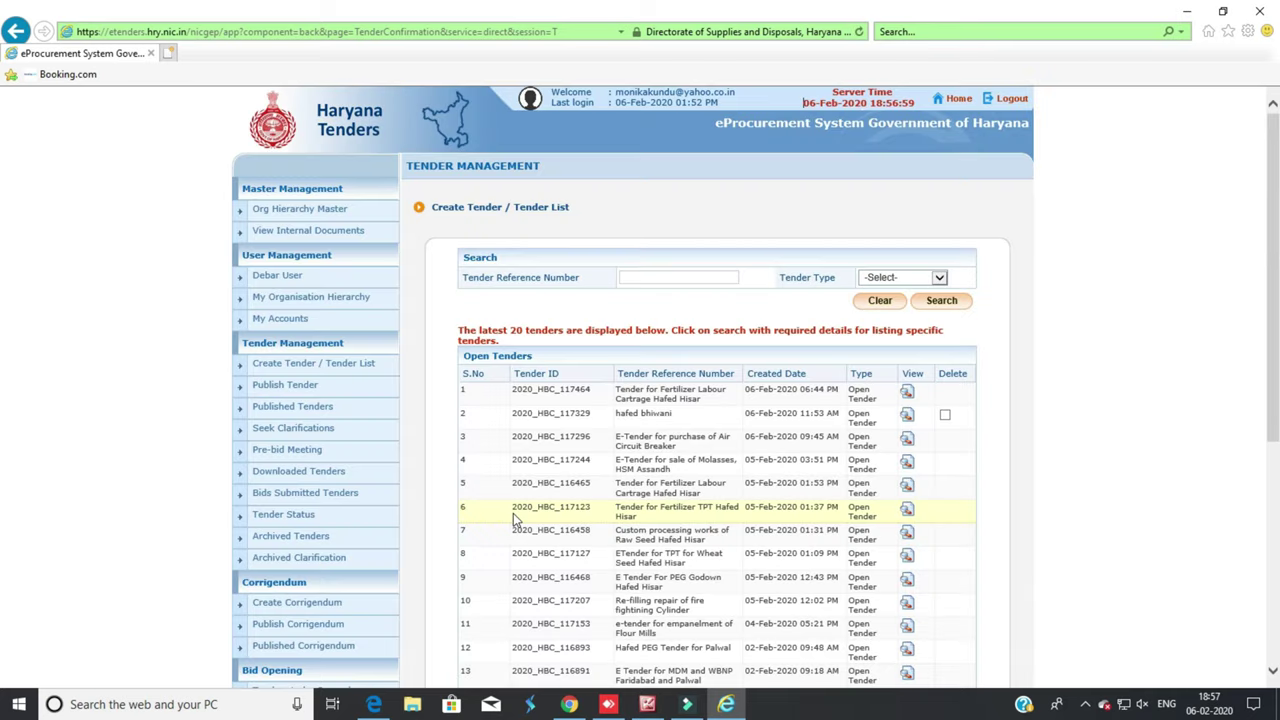
- Confirm the Publish Tender list shows no active tenders, then open Published Tenders
left_click(310, 390)
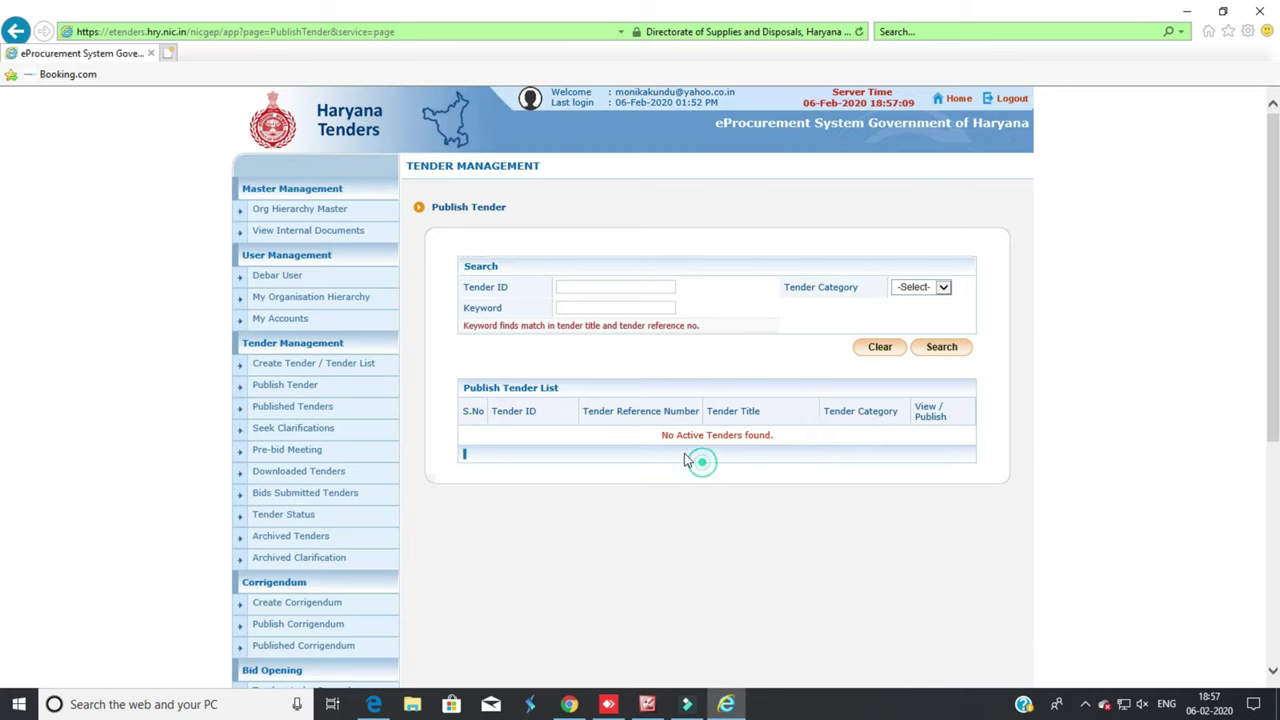
left_click_drag(787, 441, 640, 448)
left_click(714, 489)
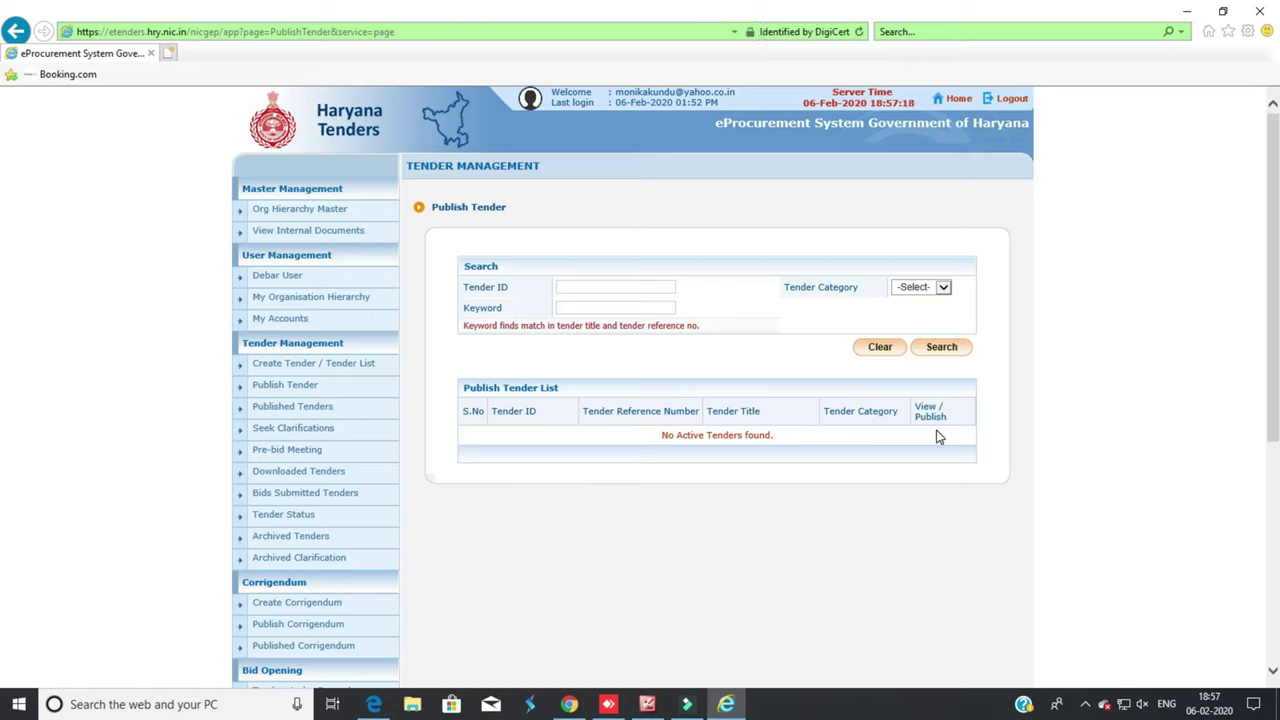
scroll(870, 505, "down", 4)
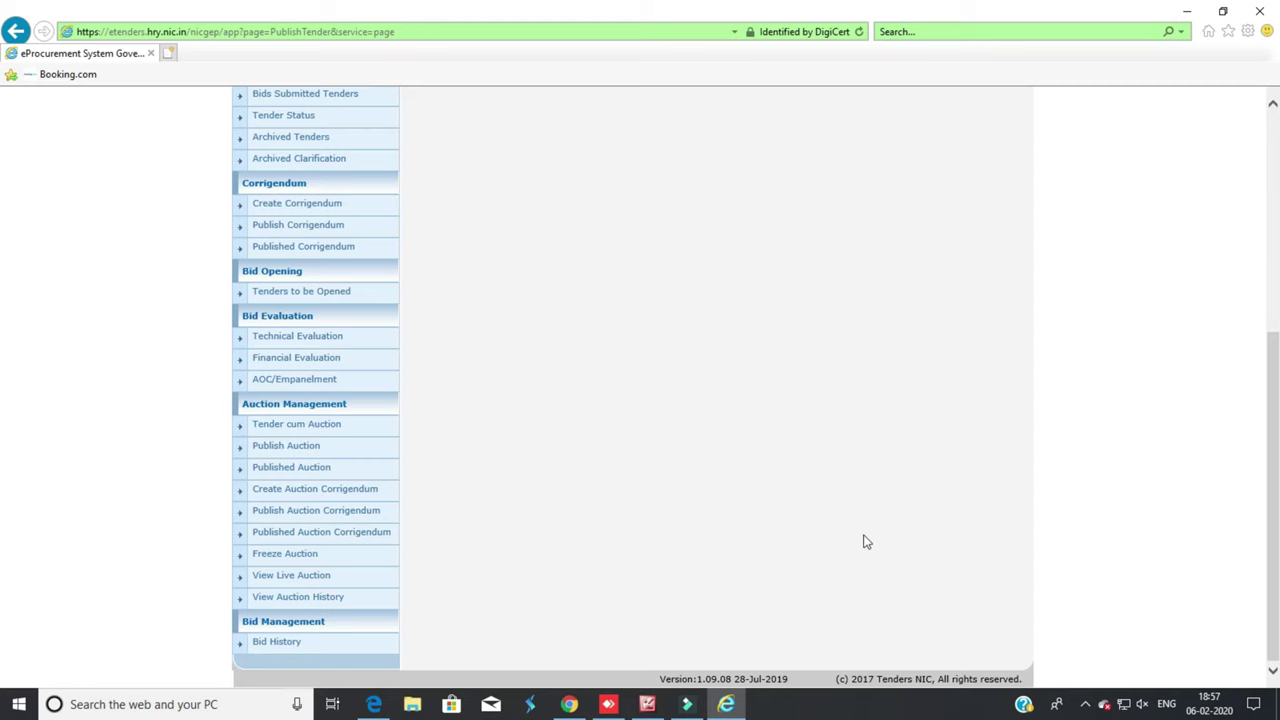
scroll(823, 591, "up", 4)
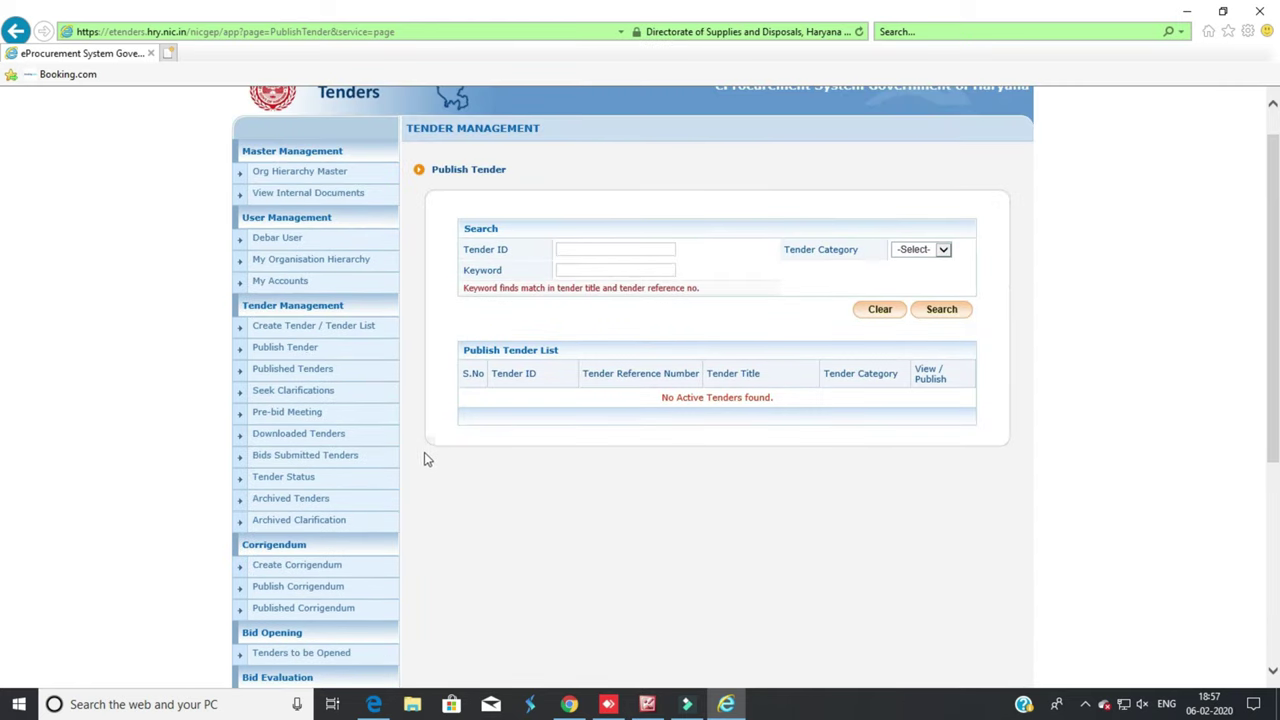
left_click(314, 374)
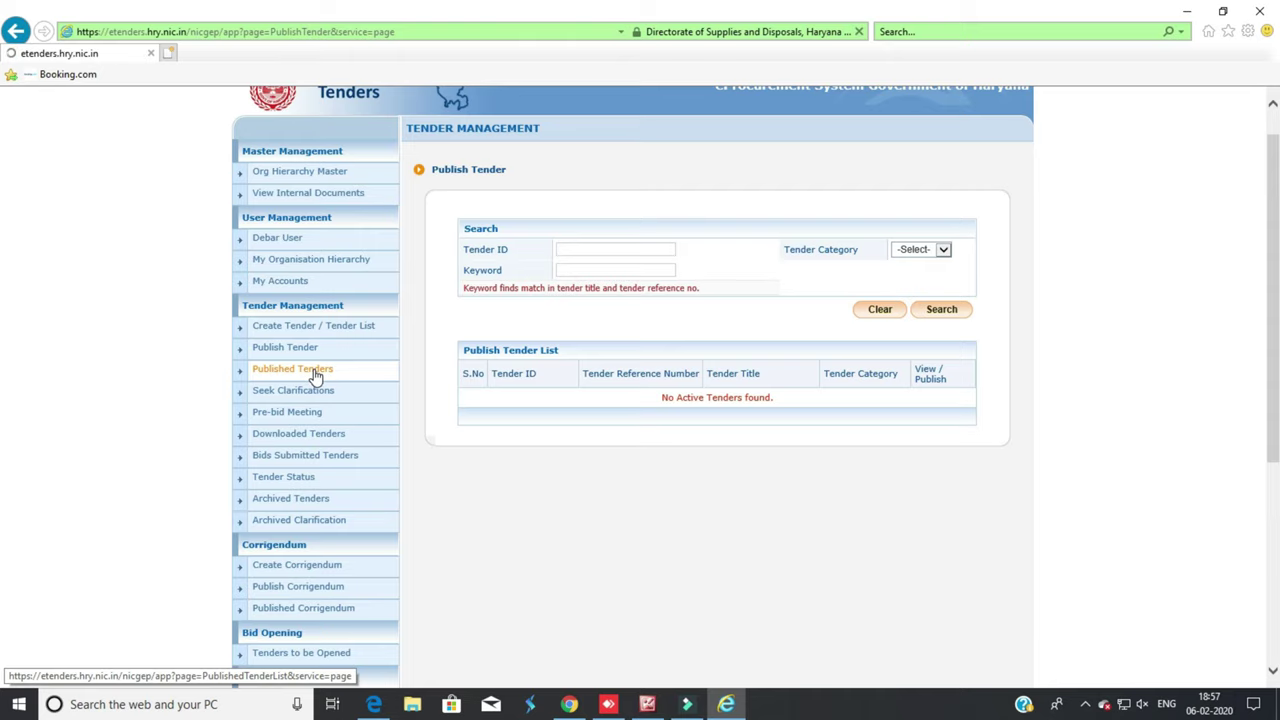